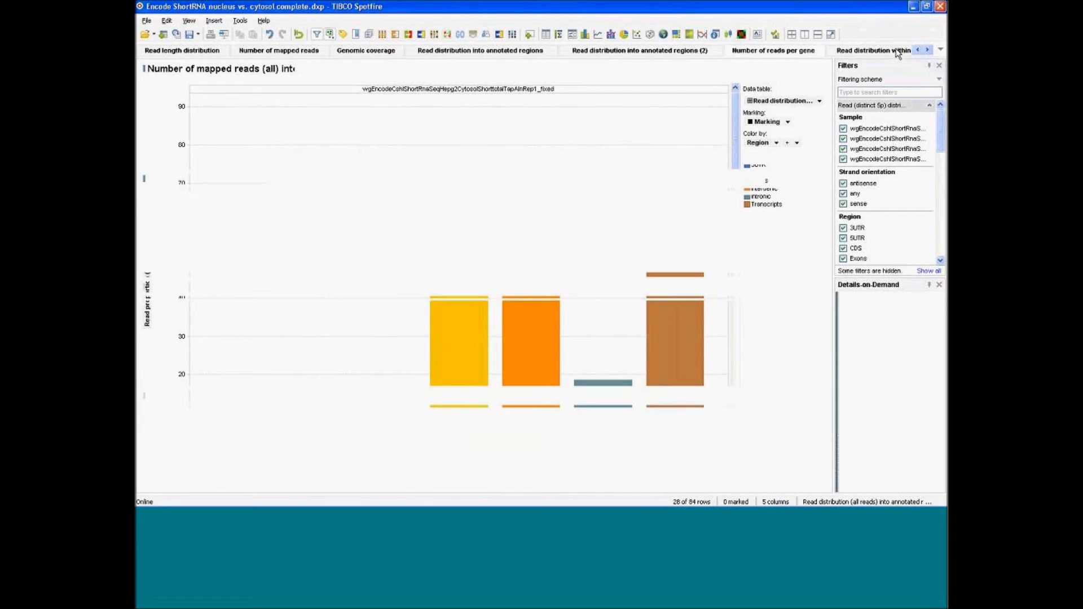
# - Remove the distinct starts per chromosome chart from the Number of mapped reads page
pyautogui.click(898, 52)
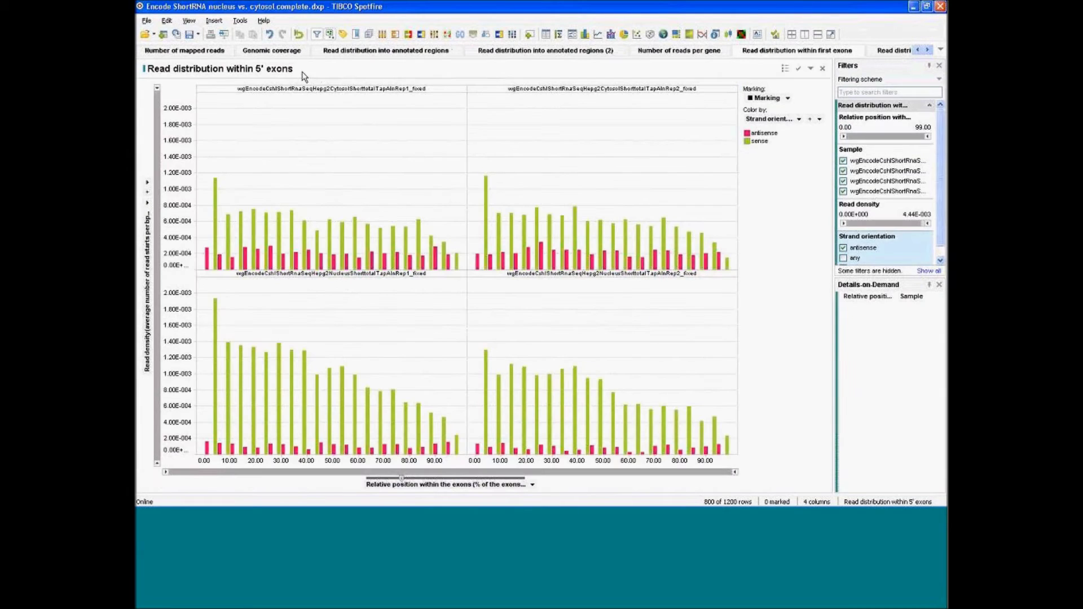
pyautogui.click(191, 52)
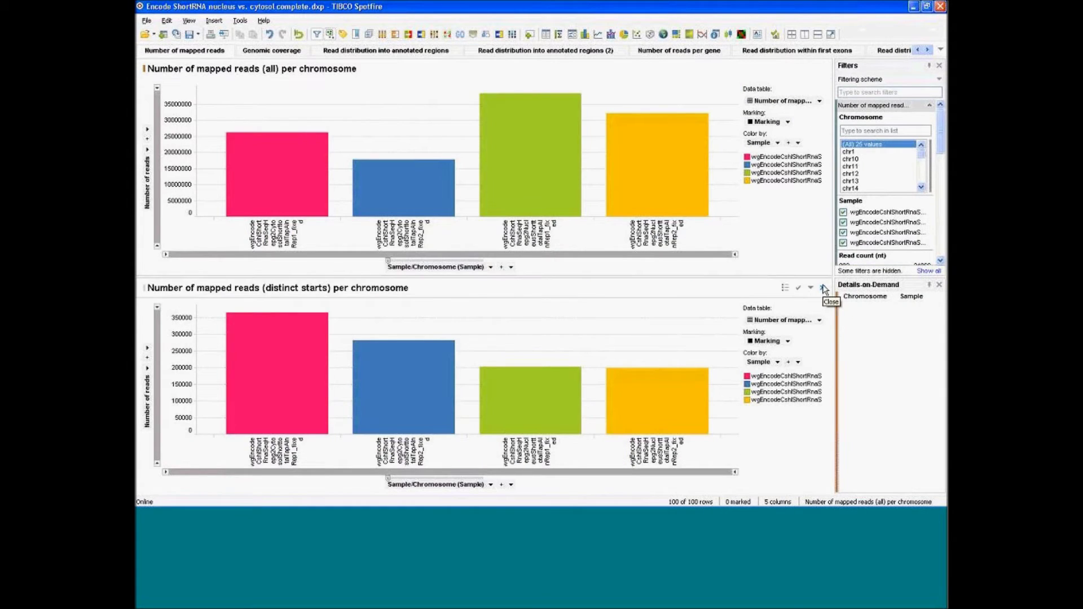
pyautogui.click(824, 289)
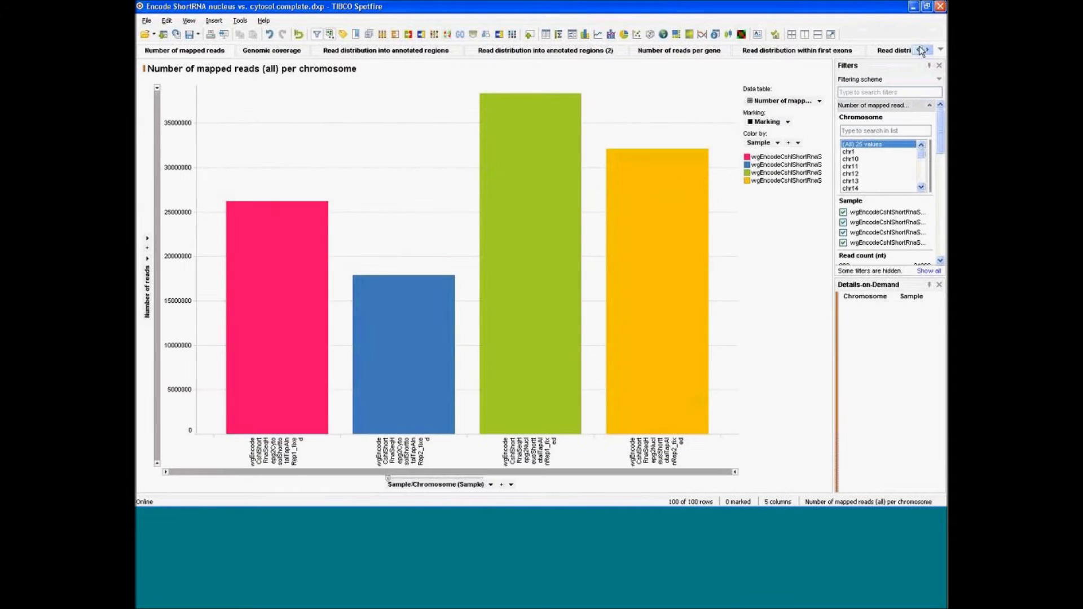
# - On the Read length distribution page, mark all samples' points at read length 31 to inspect them, and clear the marking
pyautogui.click(919, 52)
pyautogui.click(919, 52)
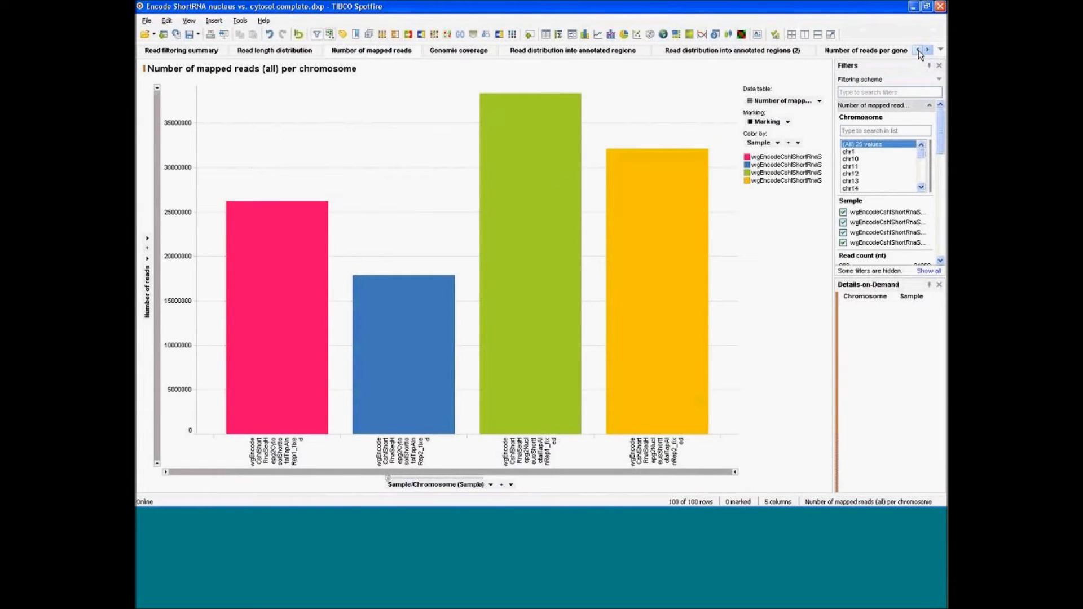
pyautogui.click(250, 53)
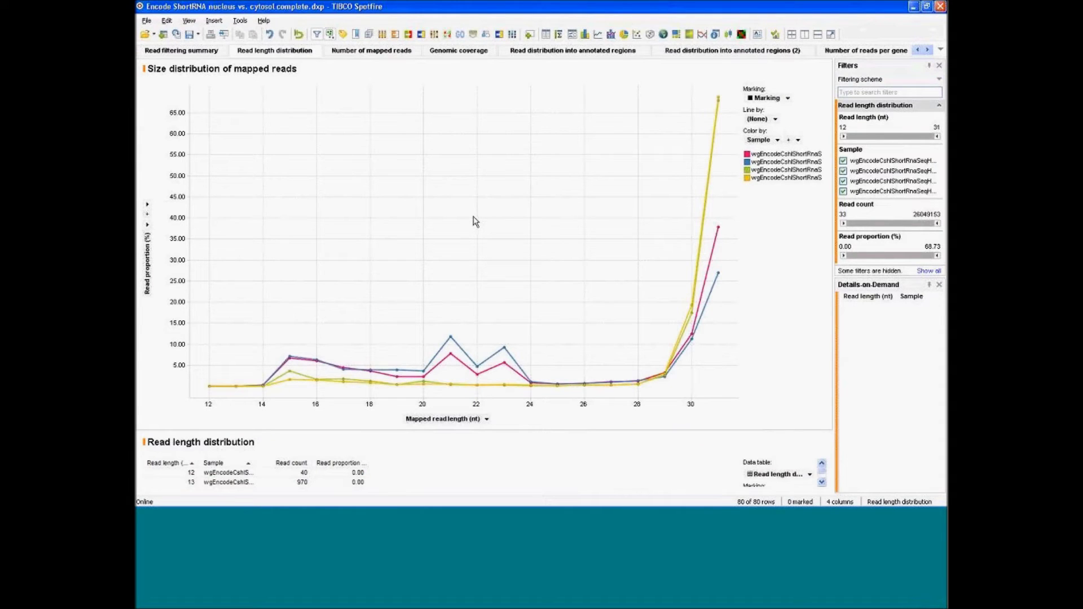
pyautogui.moveTo(705, 86); pyautogui.dragTo(742, 311)
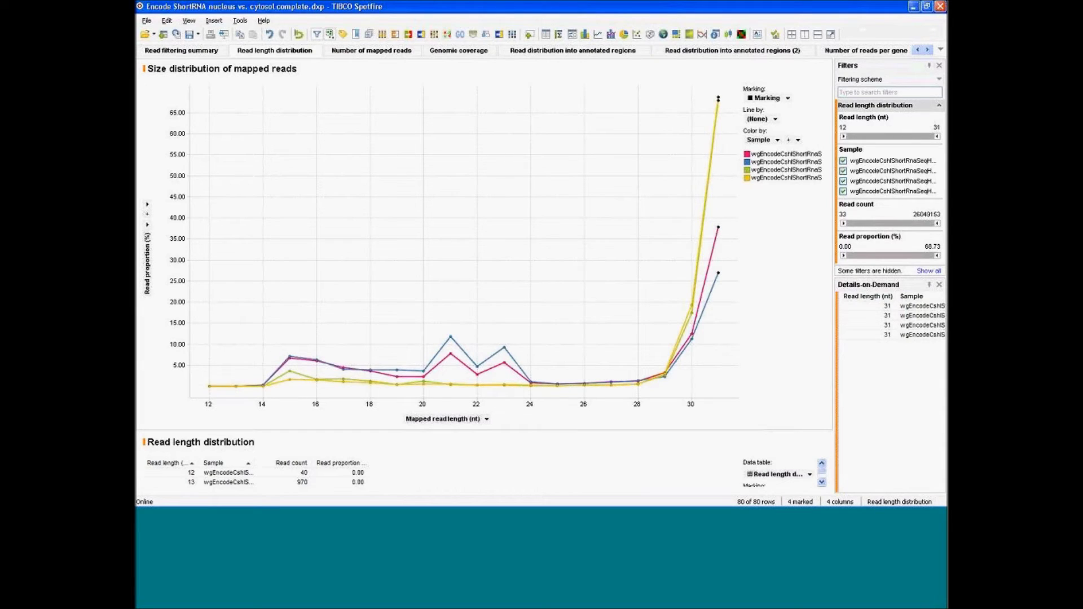
pyautogui.click(723, 305)
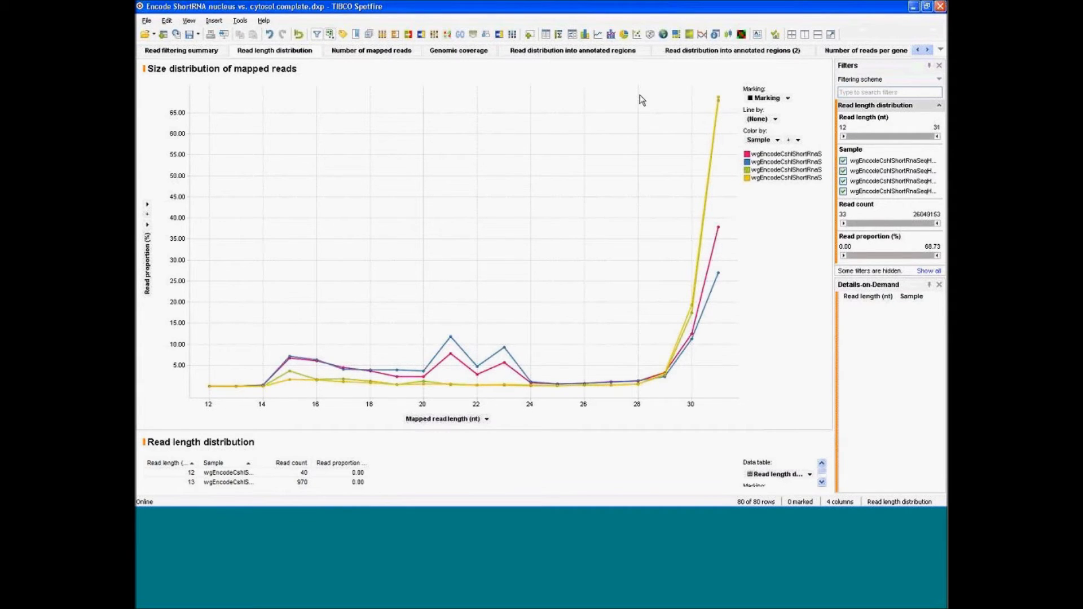
# - Set the size distribution chart's maximum number of x-axis labels to 22 and recolour the fourth sample grey
pyautogui.rightClick(713, 402)
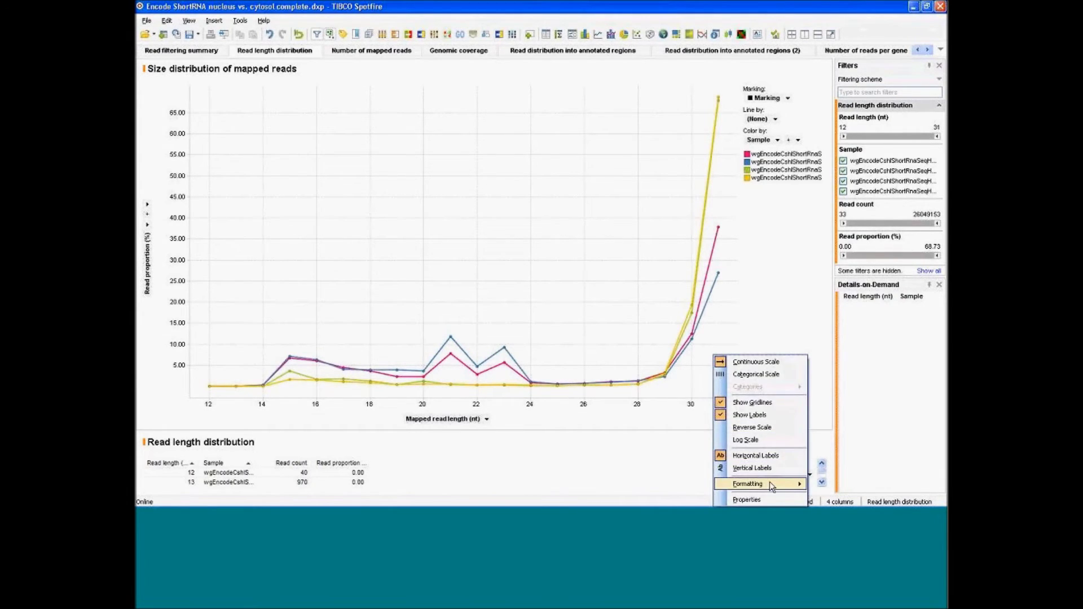
pyautogui.moveTo(771, 488)
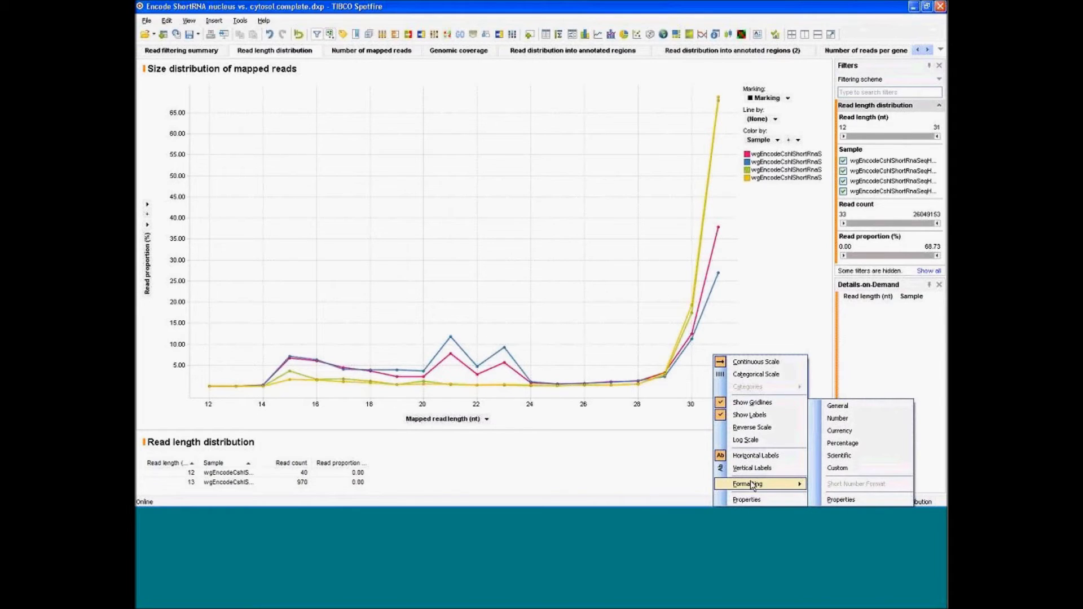
pyautogui.click(745, 499)
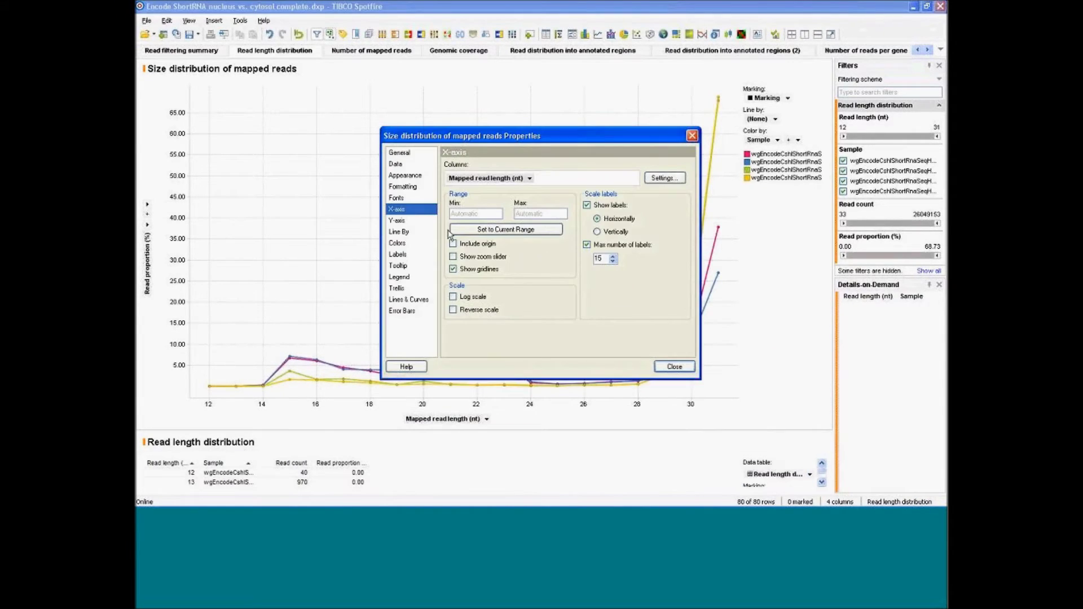
pyautogui.click(614, 260)
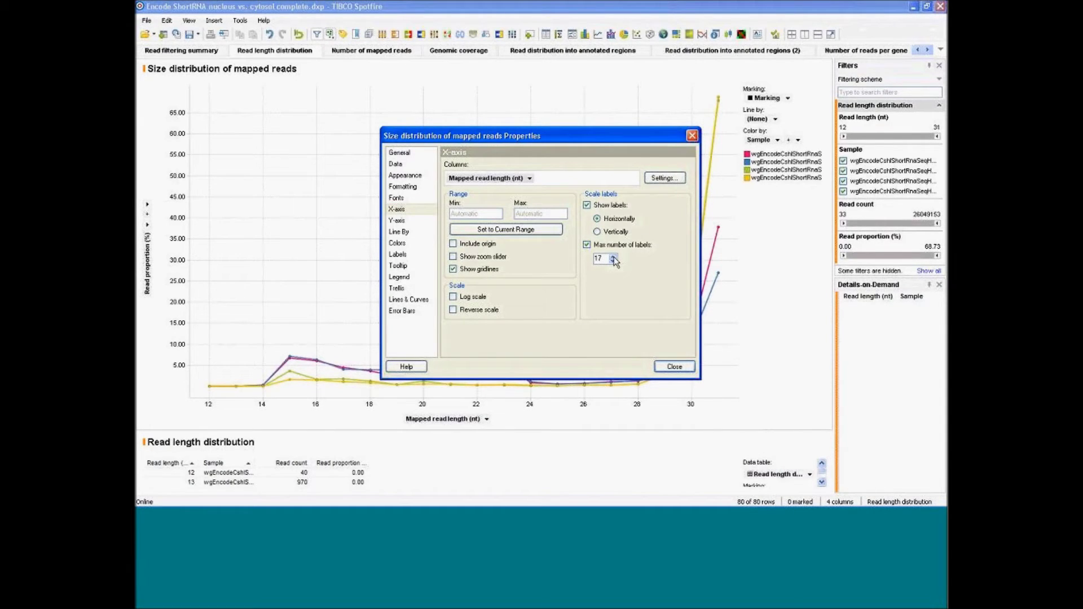
pyautogui.click(613, 257)
pyautogui.click(613, 258)
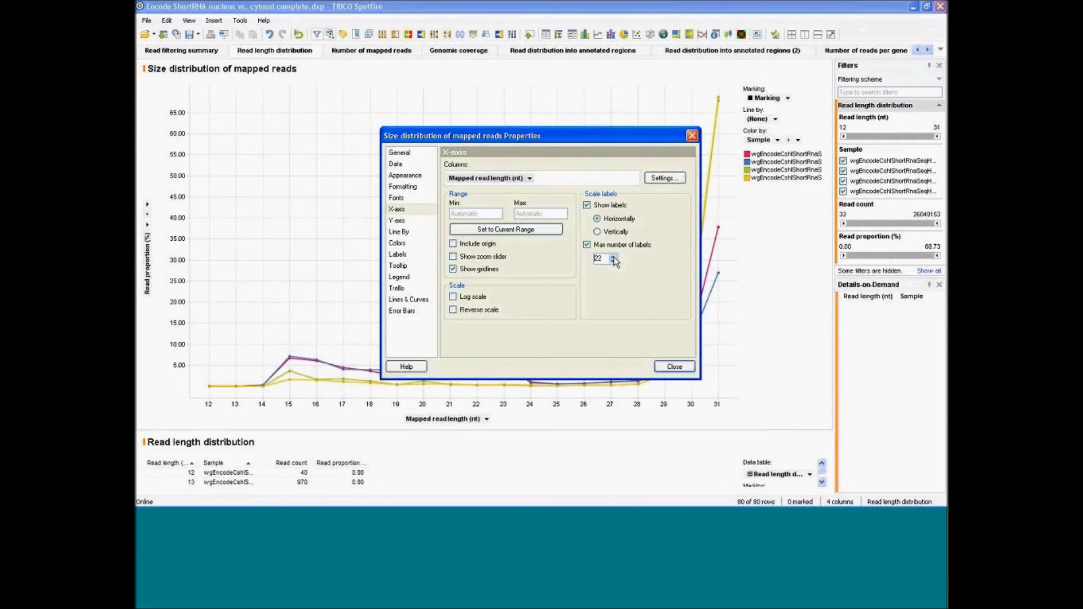
pyautogui.click(672, 367)
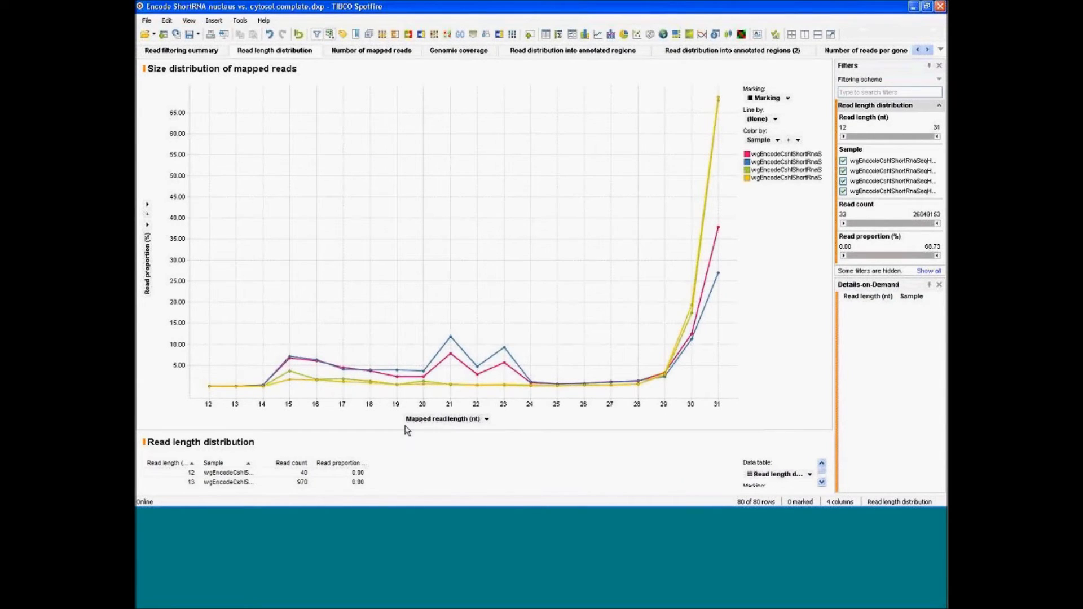
pyautogui.click(747, 178)
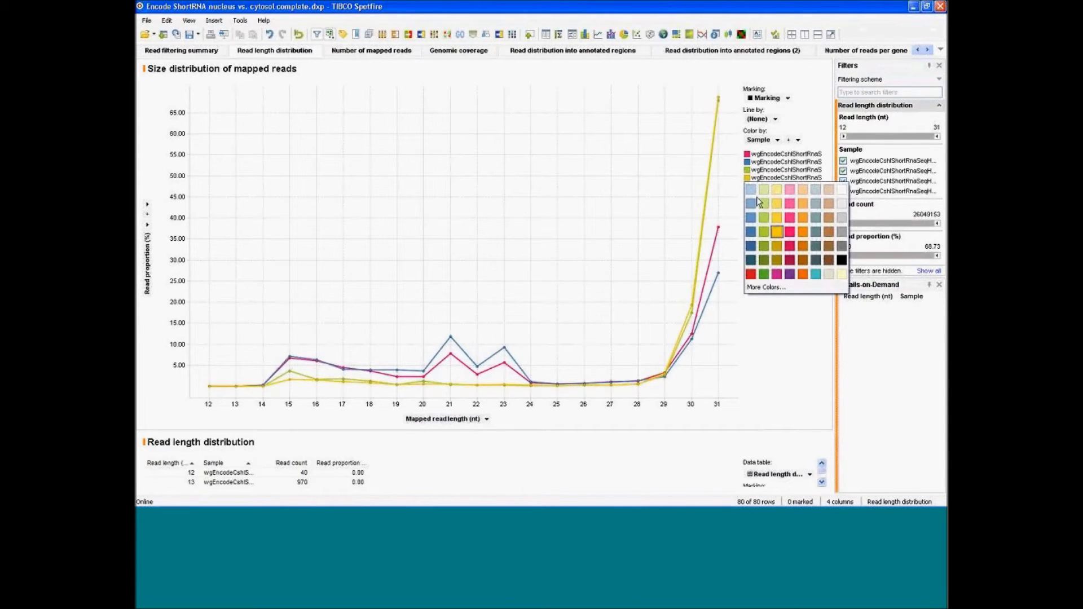
pyautogui.click(840, 230)
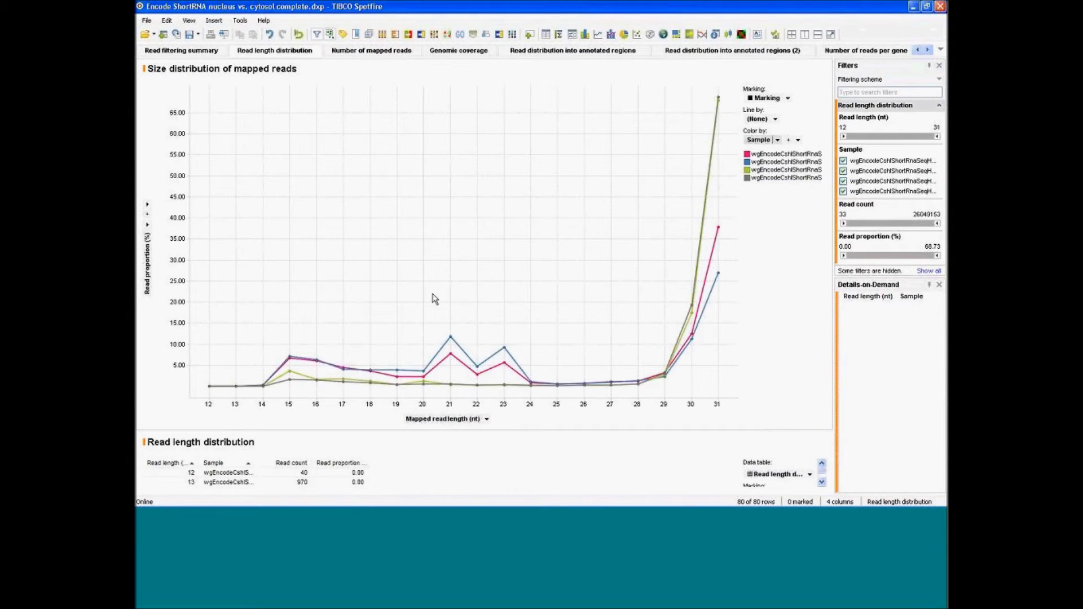
# - Inspect the cytosol peaks at read lengths 21 to 23 by marking them and the whole cytosol Rep1 line, and clear the marking
pyautogui.moveTo(419, 308); pyautogui.dragTo(537, 375)
pyautogui.moveTo(442, 289); pyautogui.dragTo(511, 388)
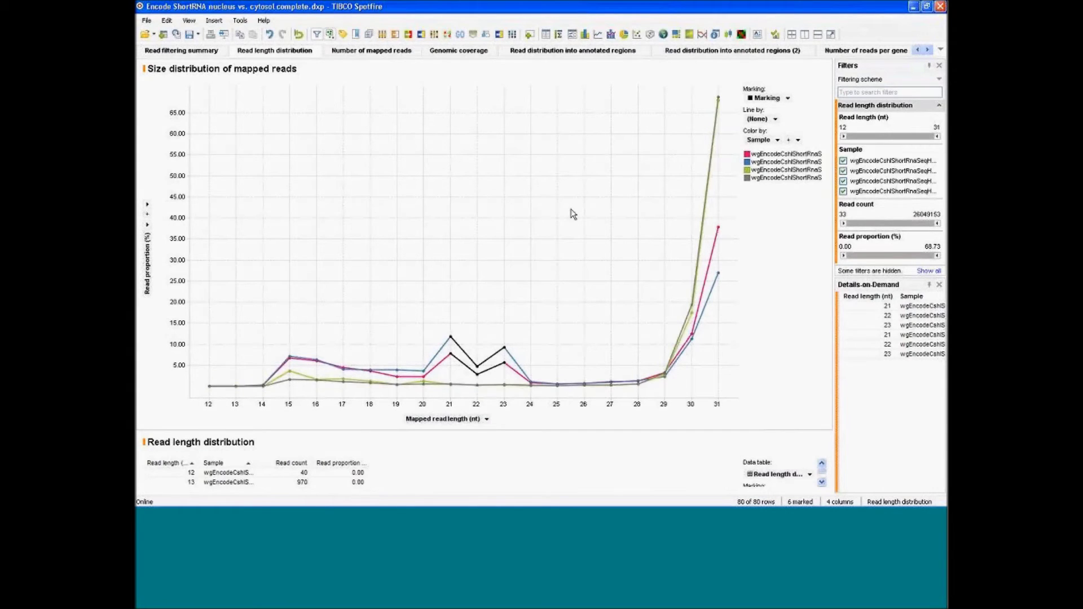
pyautogui.moveTo(443, 322); pyautogui.dragTo(461, 363)
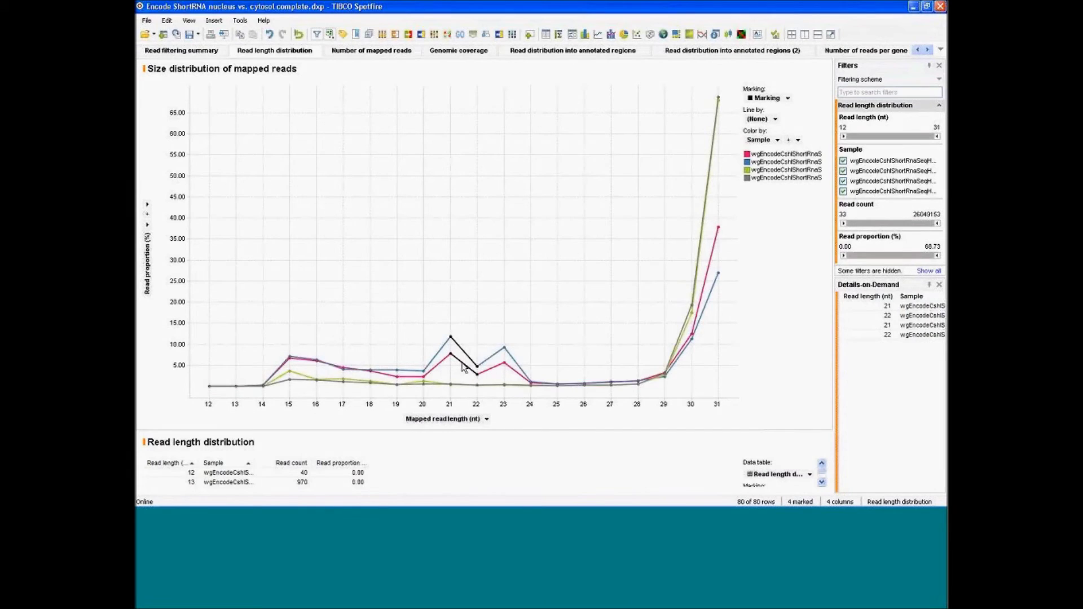
pyautogui.click(462, 367)
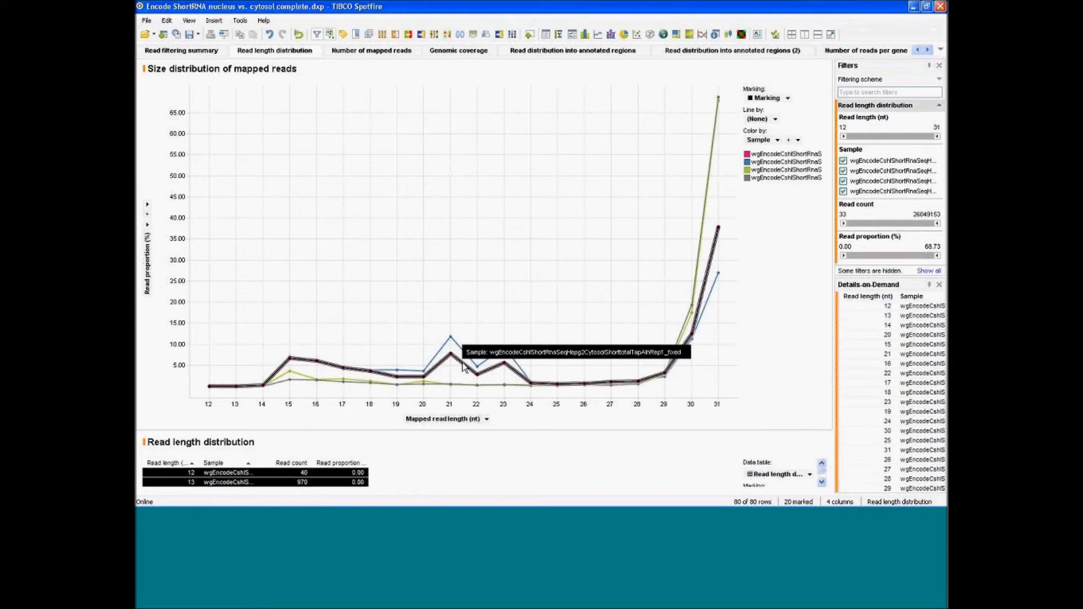
pyautogui.click(473, 327)
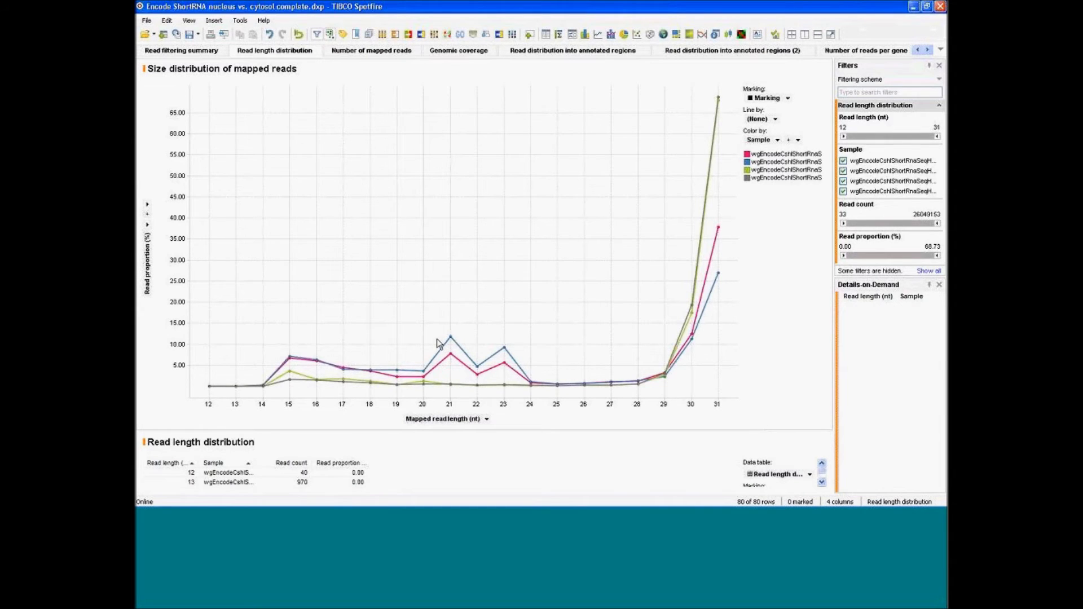
# - Break the Number of mapped reads bars down by chromosome within each sample and narrow the displayed range to the first two samples
pyautogui.click(381, 52)
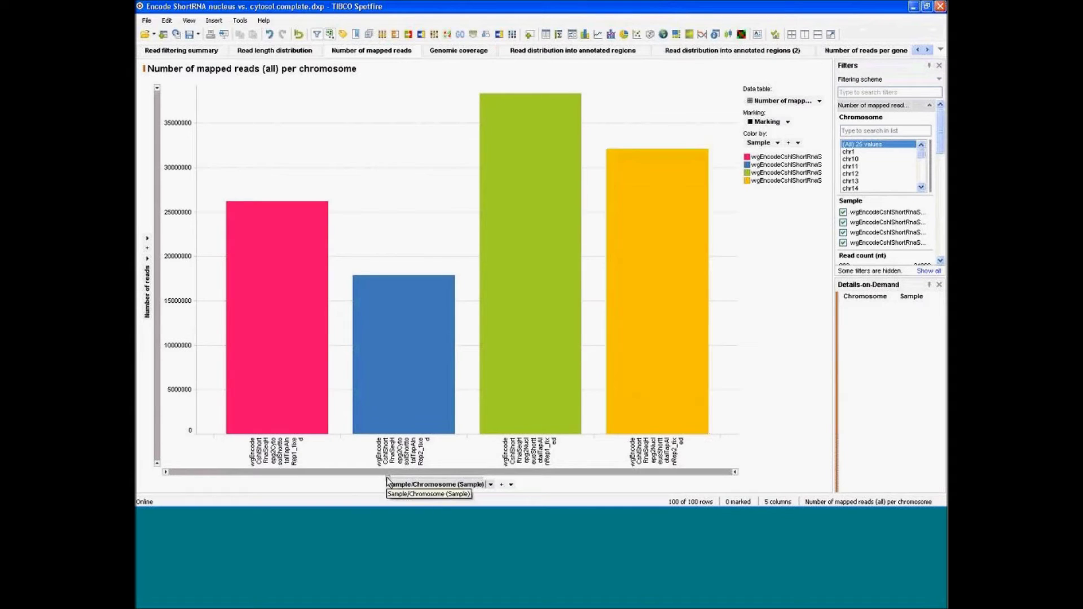
pyautogui.moveTo(387, 479); pyautogui.dragTo(482, 479)
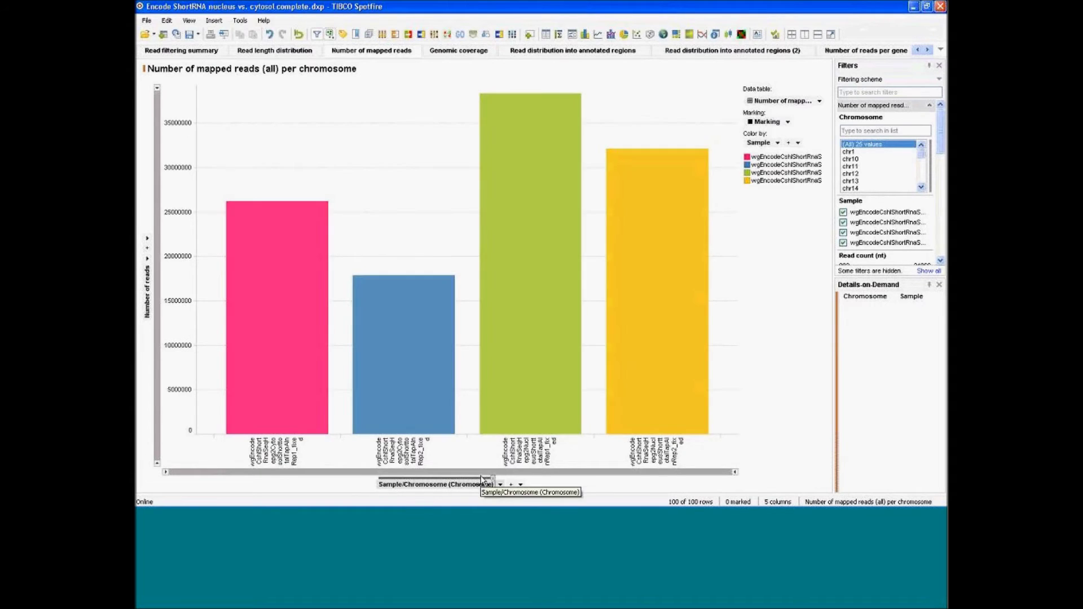
pyautogui.moveTo(155, 88); pyautogui.dragTo(154, 344)
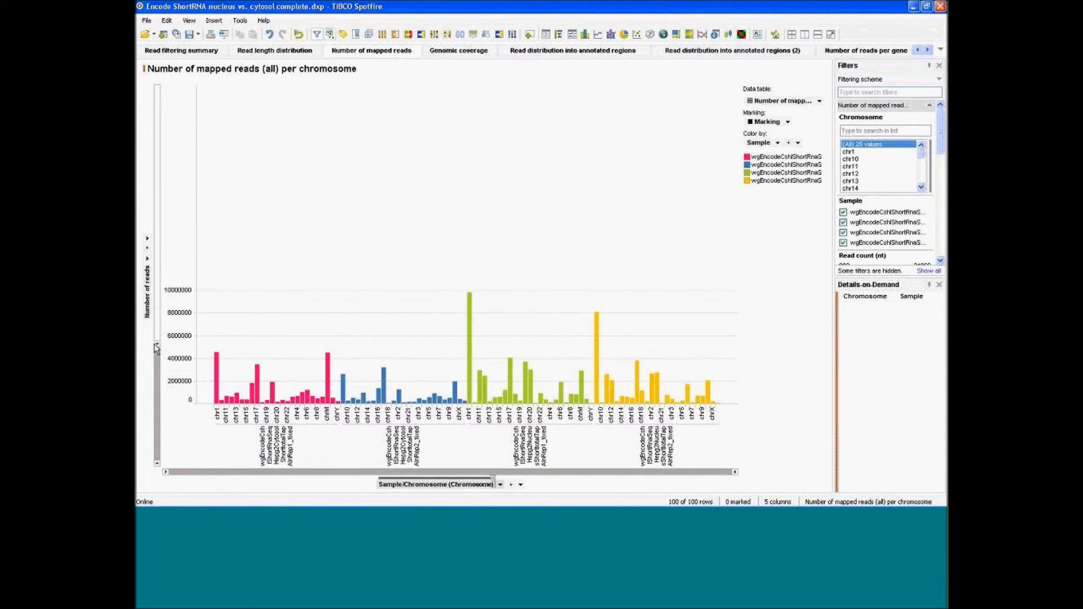
pyautogui.doubleClick(155, 347)
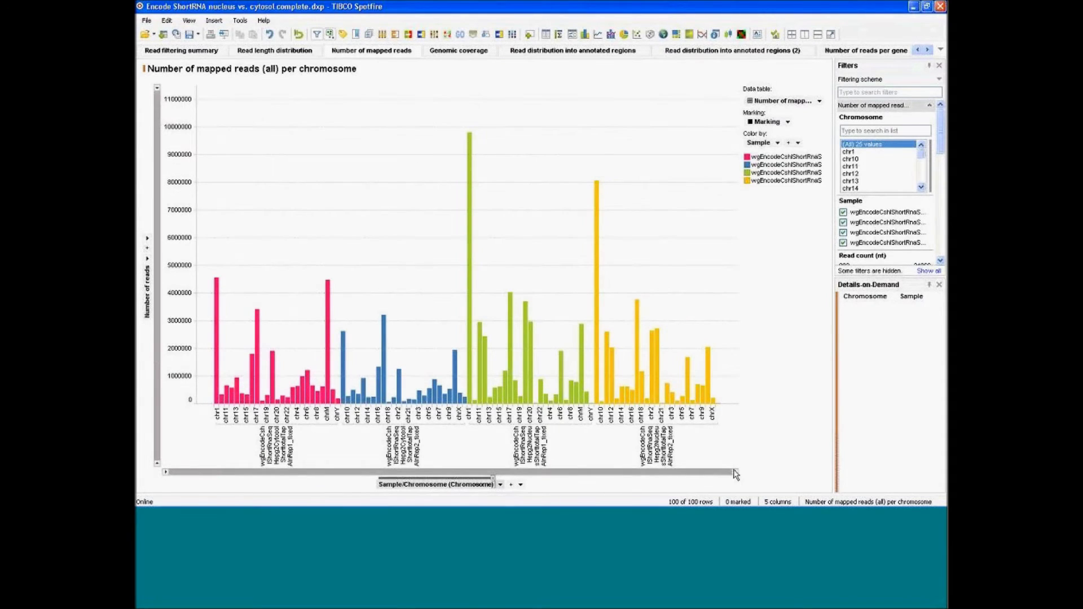
pyautogui.moveTo(733, 472); pyautogui.dragTo(664, 474)
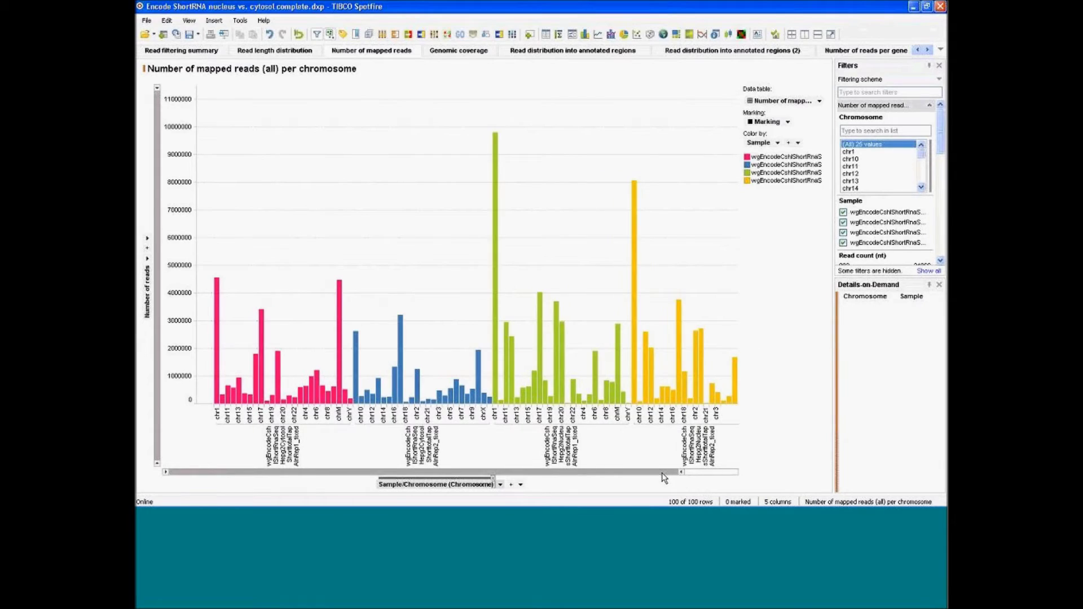
pyautogui.moveTo(590, 477); pyautogui.dragTo(377, 474)
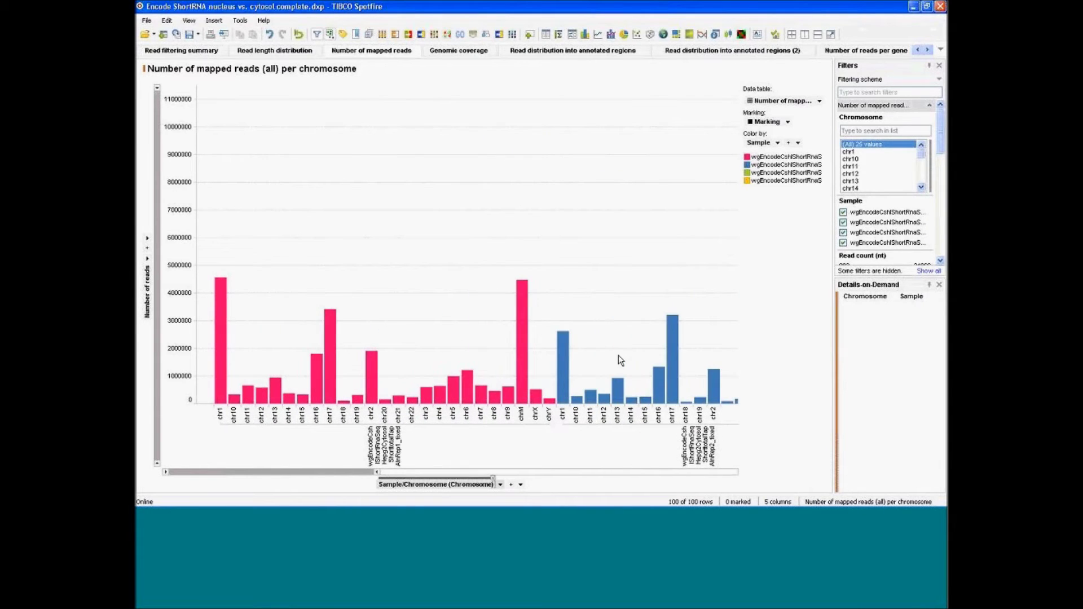
# - Recolour the second sample's bars dark olive green in the mapped reads per chromosome chart
pyautogui.click(747, 172)
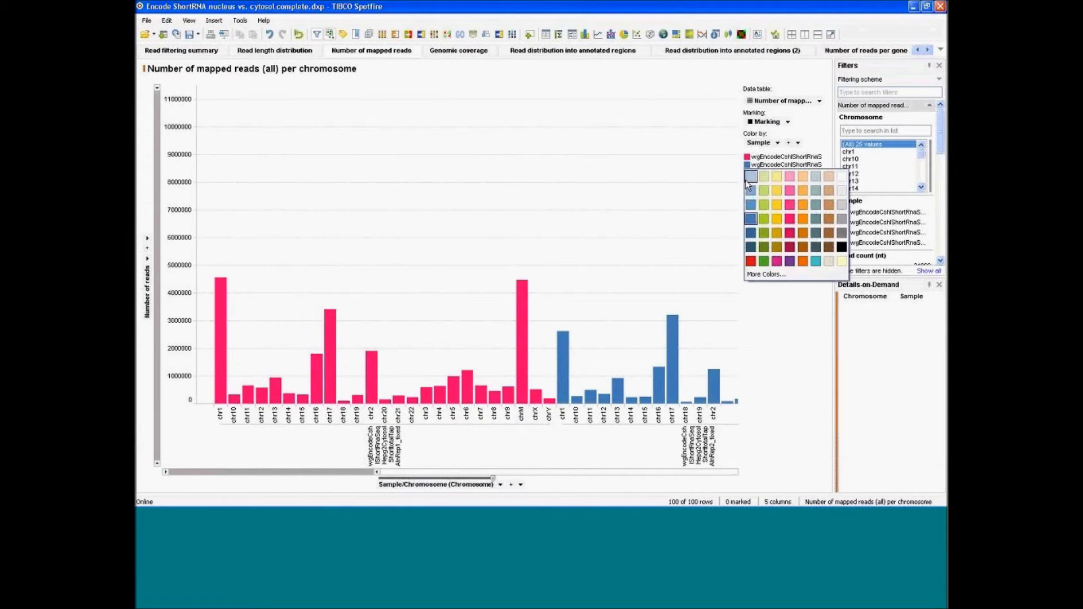
pyautogui.click(763, 178)
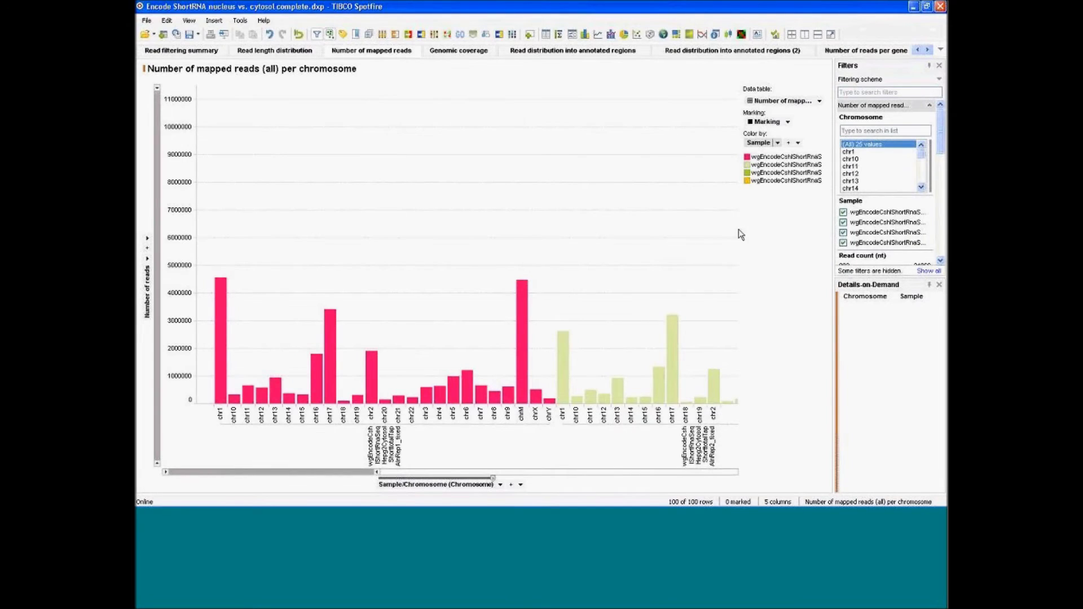
pyautogui.click(748, 164)
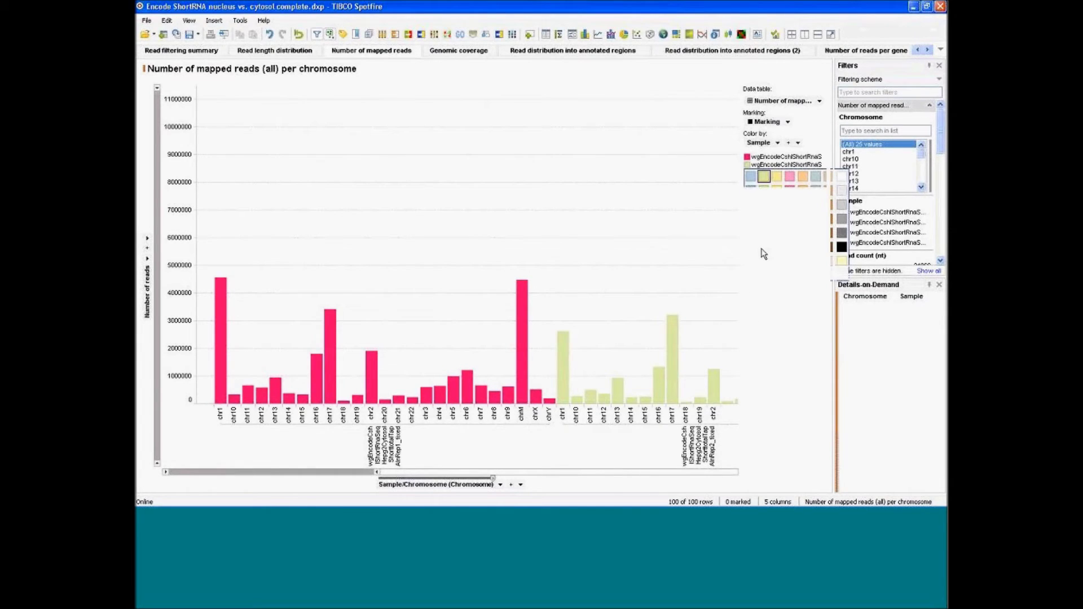
pyautogui.click(763, 254)
# - Mark several of the first sample's chromosome bars, including chr16, chr17 and chr2, and look through the available export formats
pyautogui.moveTo(303, 260); pyautogui.dragTo(473, 386)
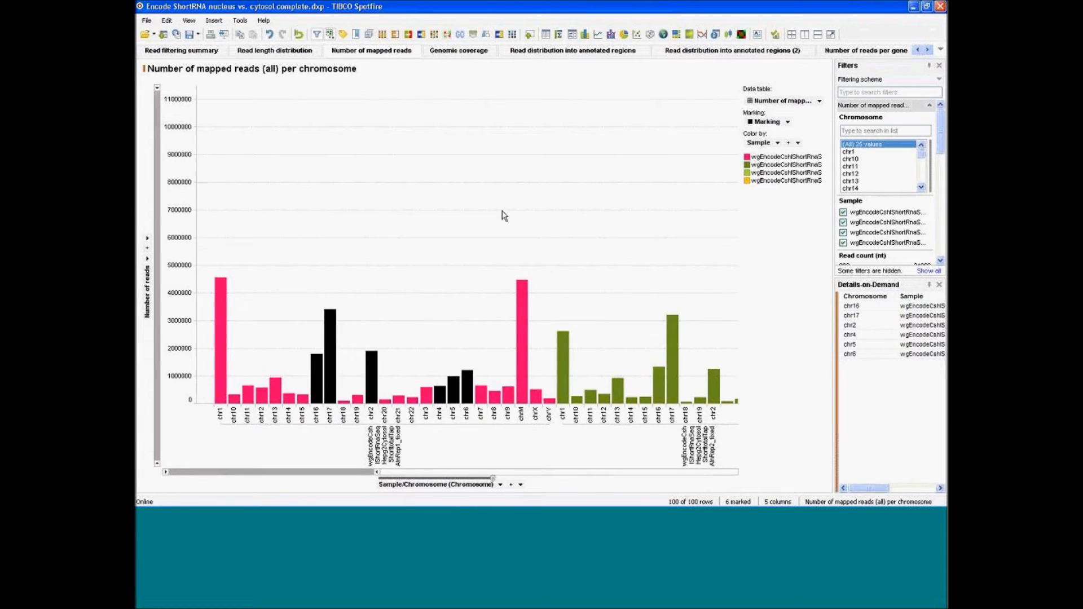
pyautogui.click(146, 22)
pyautogui.moveTo(241, 172)
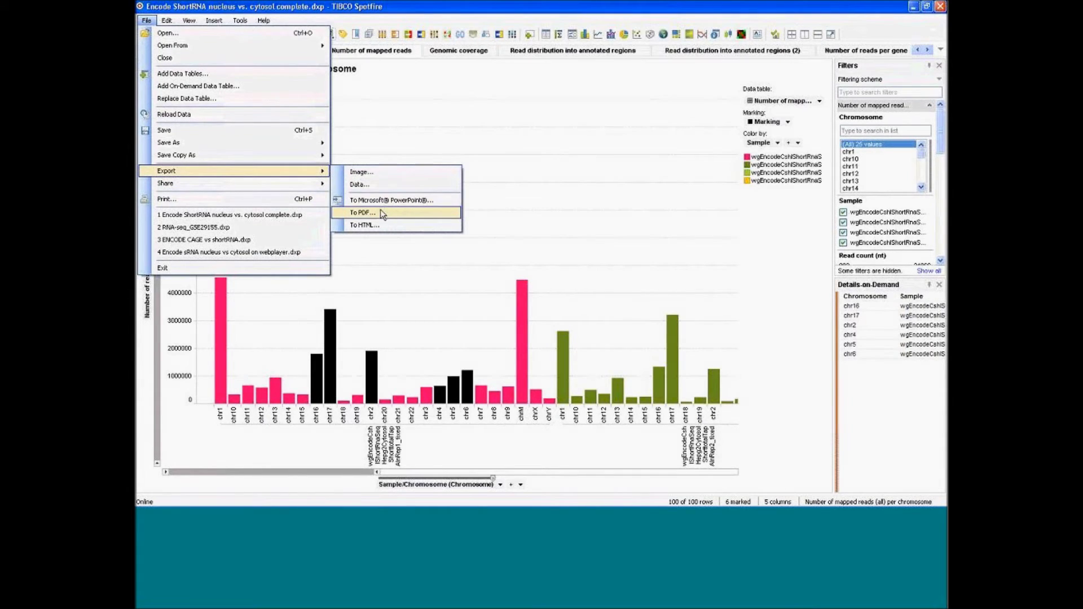
pyautogui.click(575, 182)
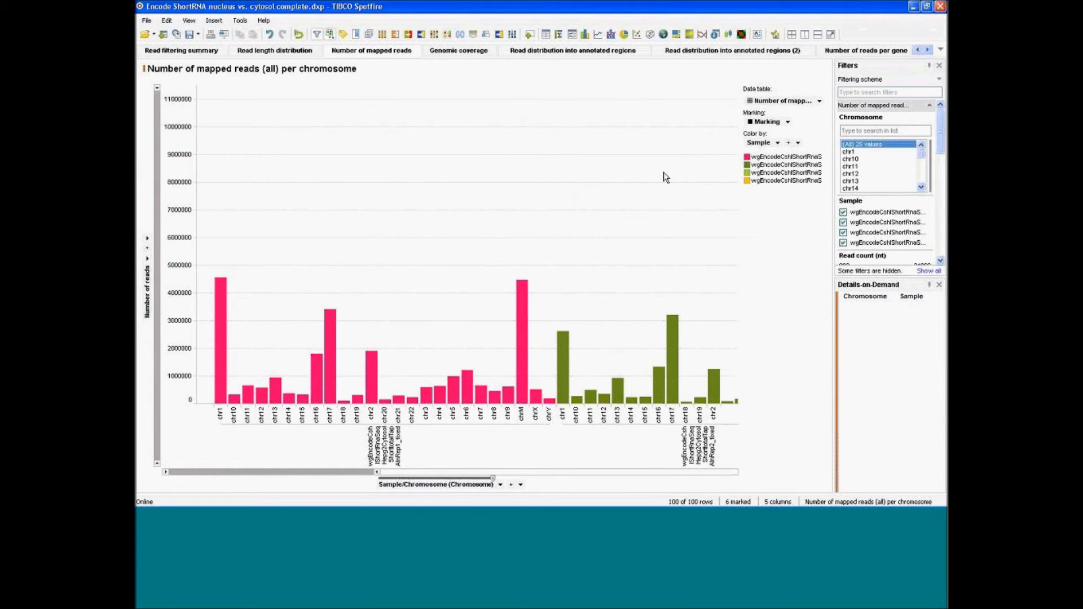
# - On the Read distribution into annotated regions page, include antisense and sense strand orientations for comparison, and restrict the filter back to any
pyautogui.click(452, 52)
pyautogui.click(533, 51)
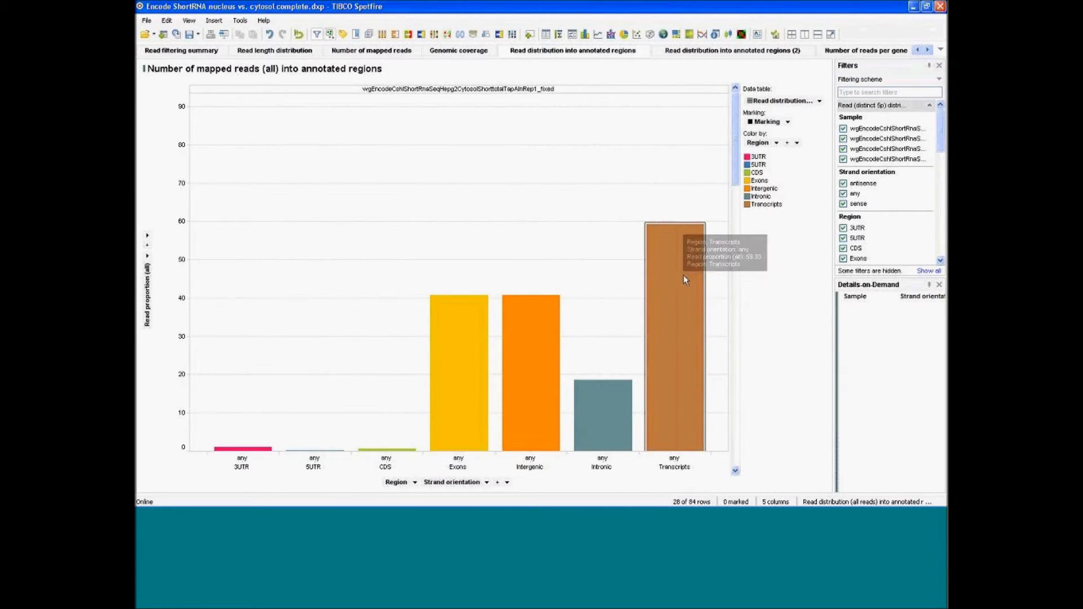
pyautogui.moveTo(942, 147); pyautogui.dragTo(942, 205)
pyautogui.click(868, 172)
pyautogui.click(854, 193)
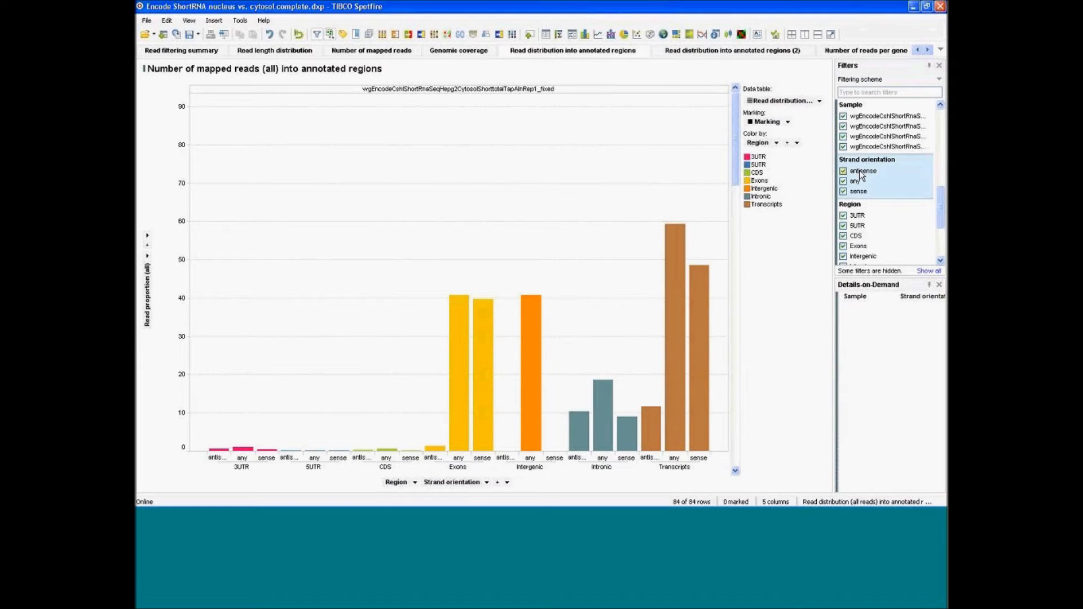
pyautogui.click(857, 191)
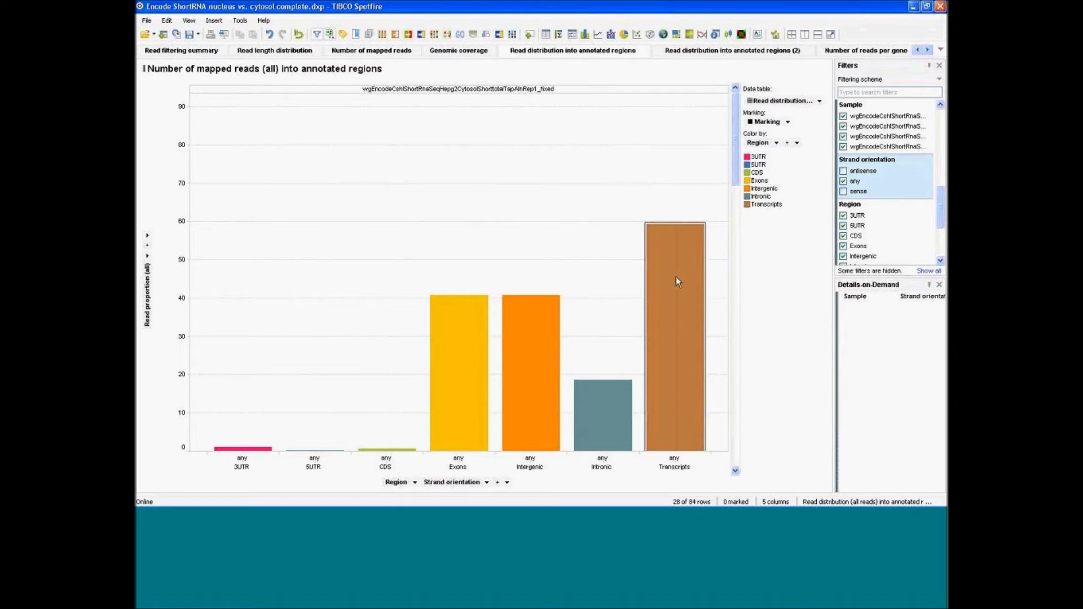
pyautogui.moveTo(677, 280)
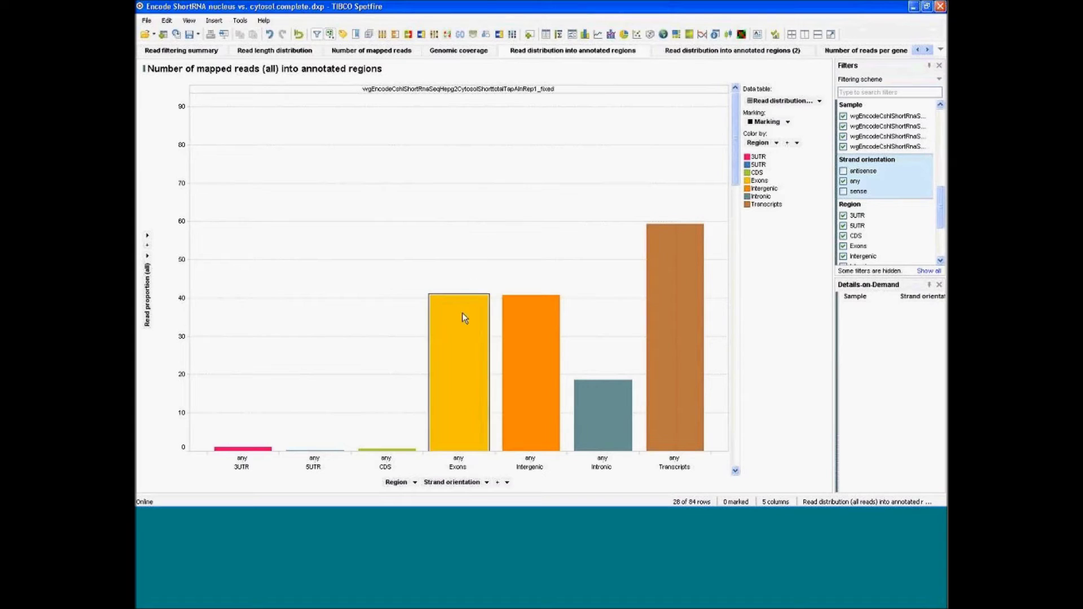
# - Compare the exon, intergenic and intronic read proportions across the cytosol and nucleus samples
pyautogui.moveTo(465, 312)
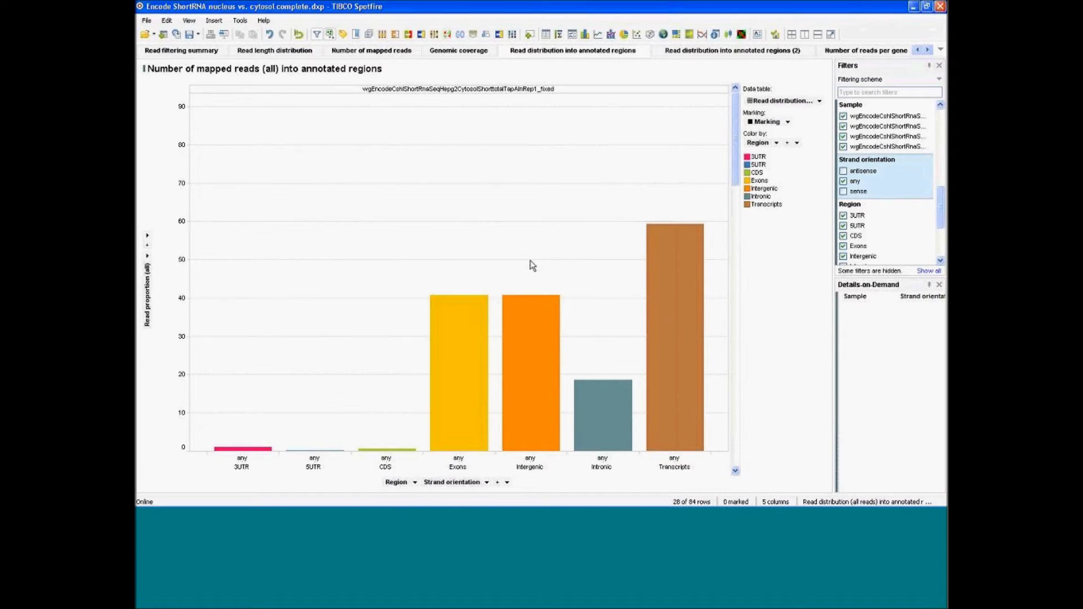
pyautogui.moveTo(534, 264); pyautogui.dragTo(614, 414)
pyautogui.click(608, 368)
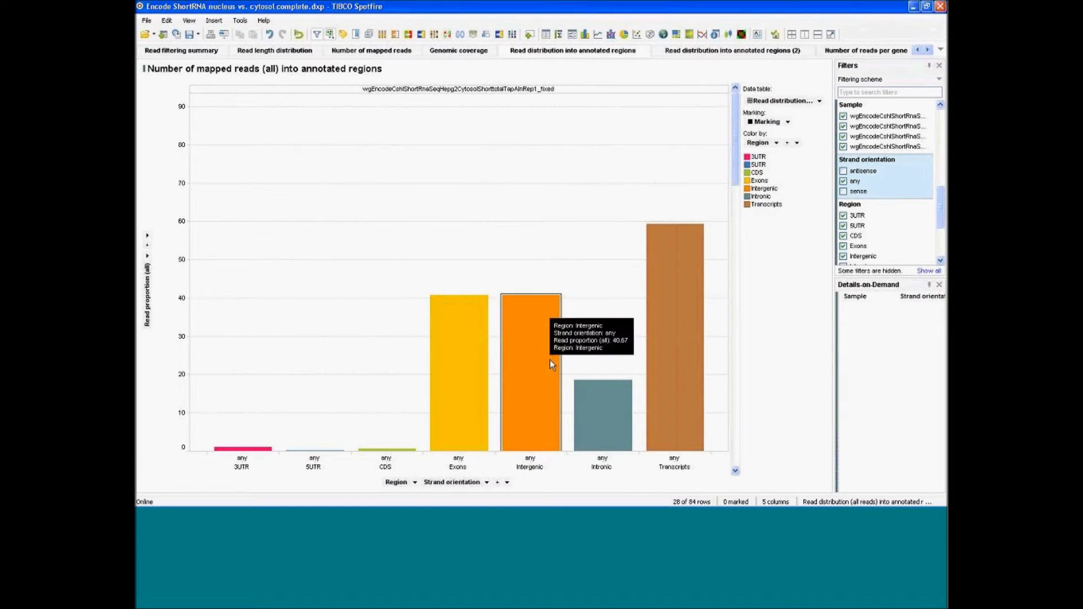
pyautogui.moveTo(599, 413)
pyautogui.moveTo(563, 391)
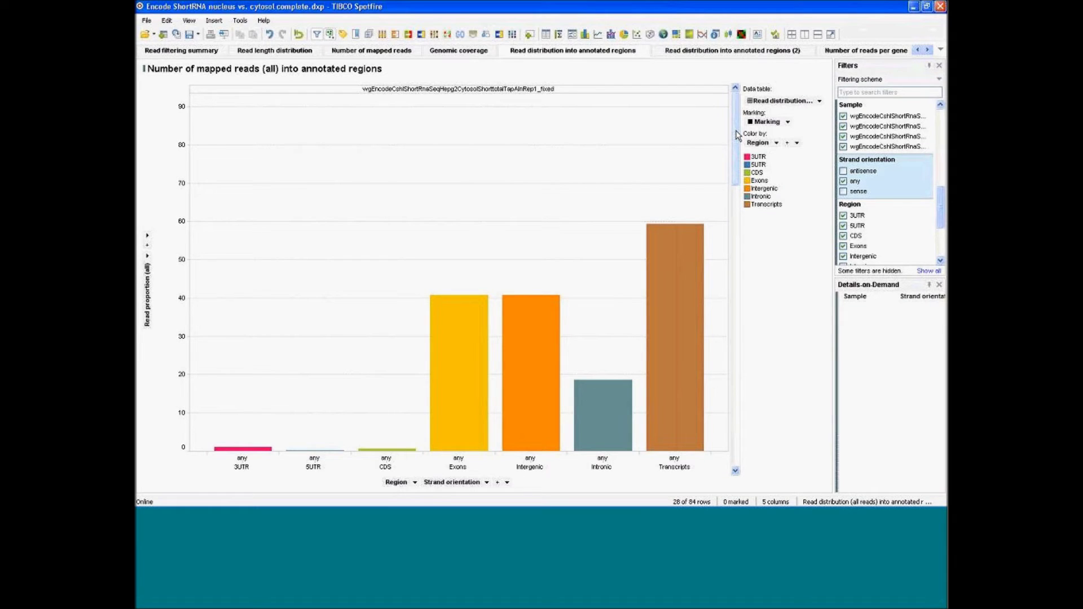
pyautogui.moveTo(735, 135); pyautogui.dragTo(736, 217)
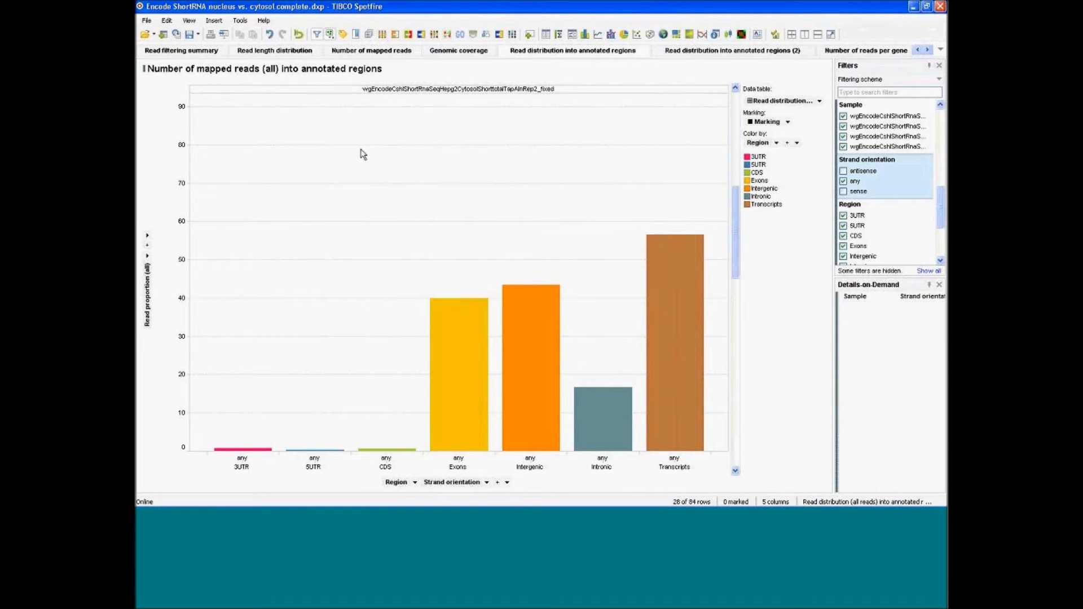
pyautogui.moveTo(737, 211)
pyautogui.mouseDown()
pyautogui.moveTo(739, 141)
pyautogui.moveTo(738, 369)
pyautogui.moveTo(741, 123)
pyautogui.moveTo(735, 376)
pyautogui.moveTo(735, 215)
pyautogui.mouseUp()
pyautogui.moveTo(521, 323)
pyautogui.moveTo(597, 420)
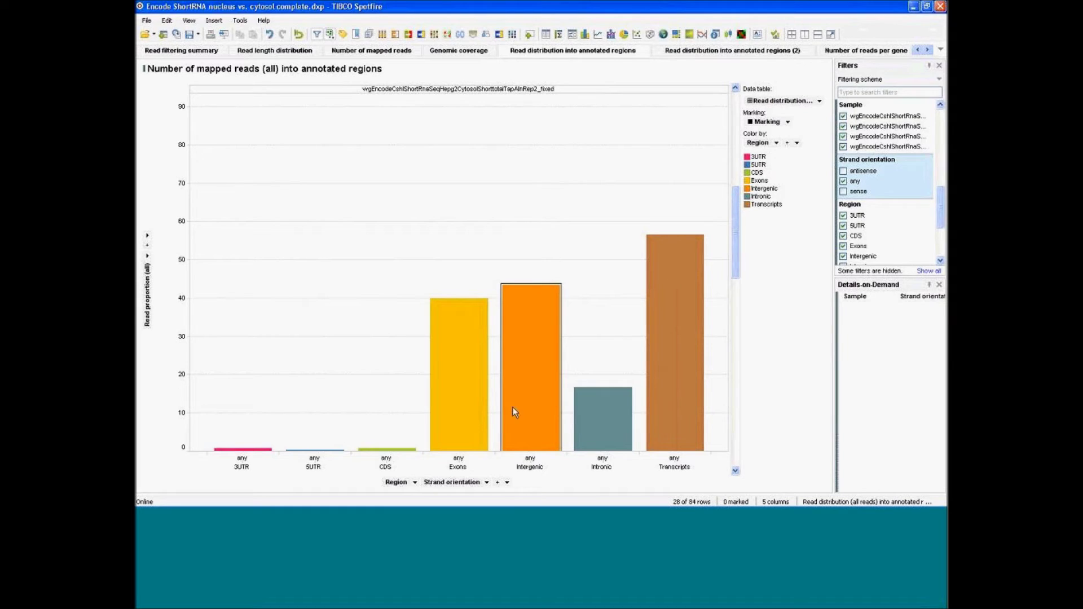
pyautogui.moveTo(739, 202); pyautogui.dragTo(736, 390)
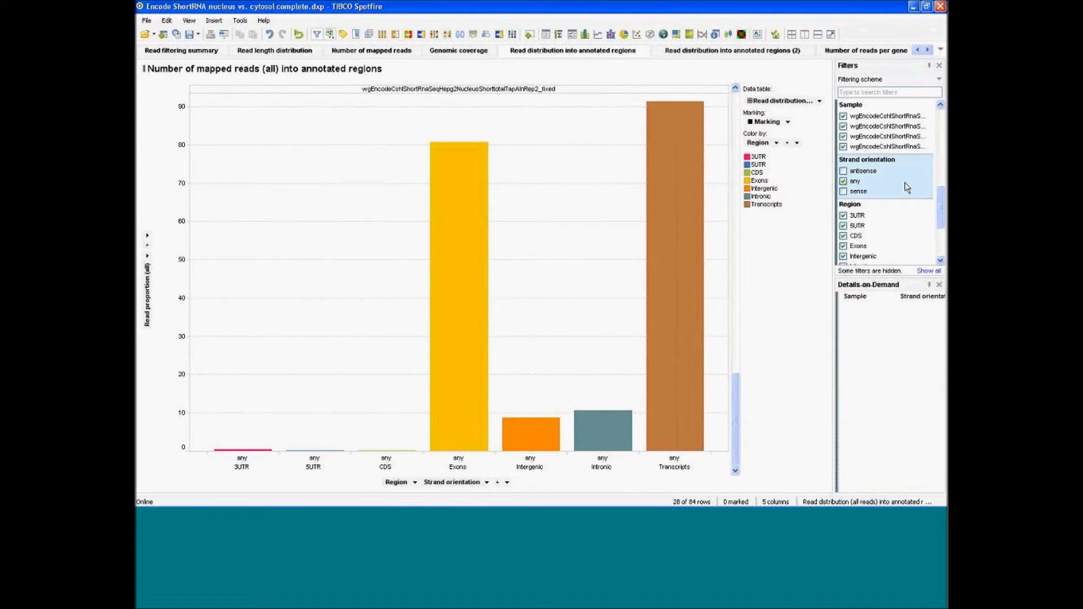
# - Limit the strand orientations to antisense and sense, and show the value axis zoom slider on the first cytosol sample's chart
pyautogui.click(863, 172)
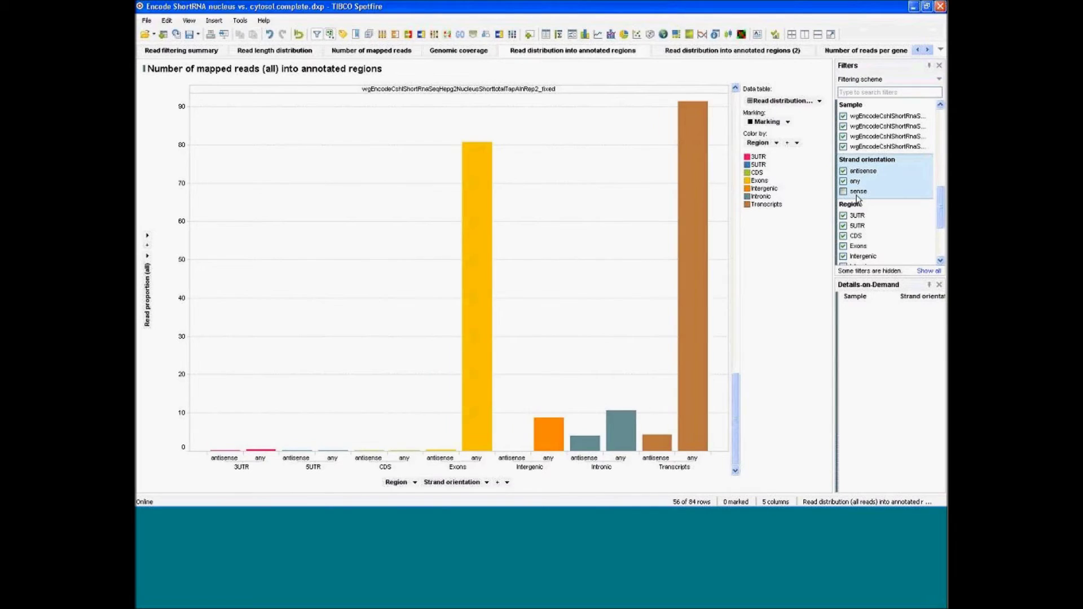
pyautogui.click(857, 194)
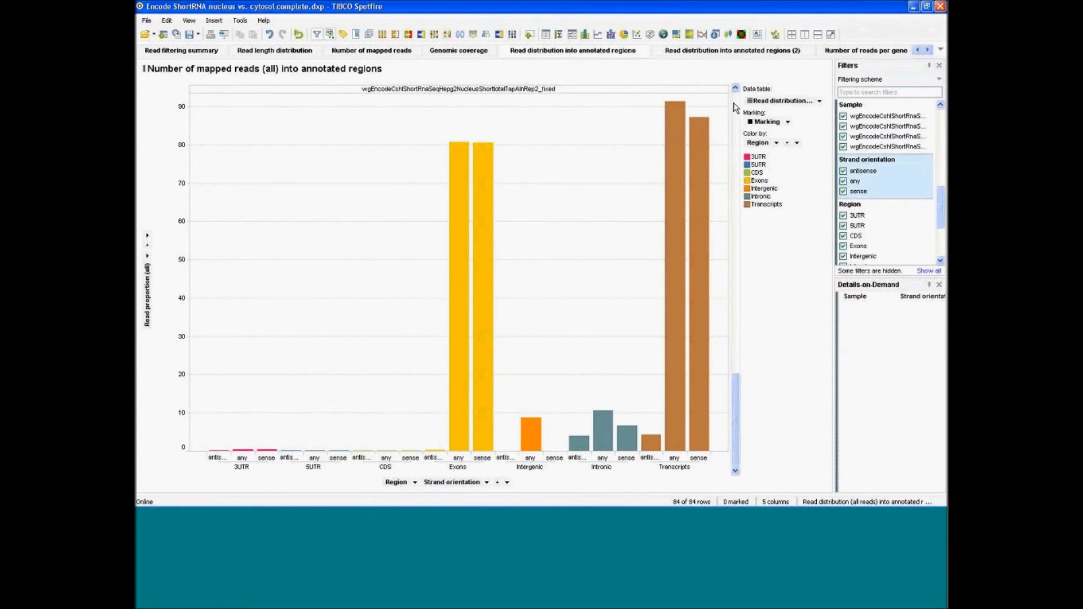
pyautogui.scroll(3, 736, 107)
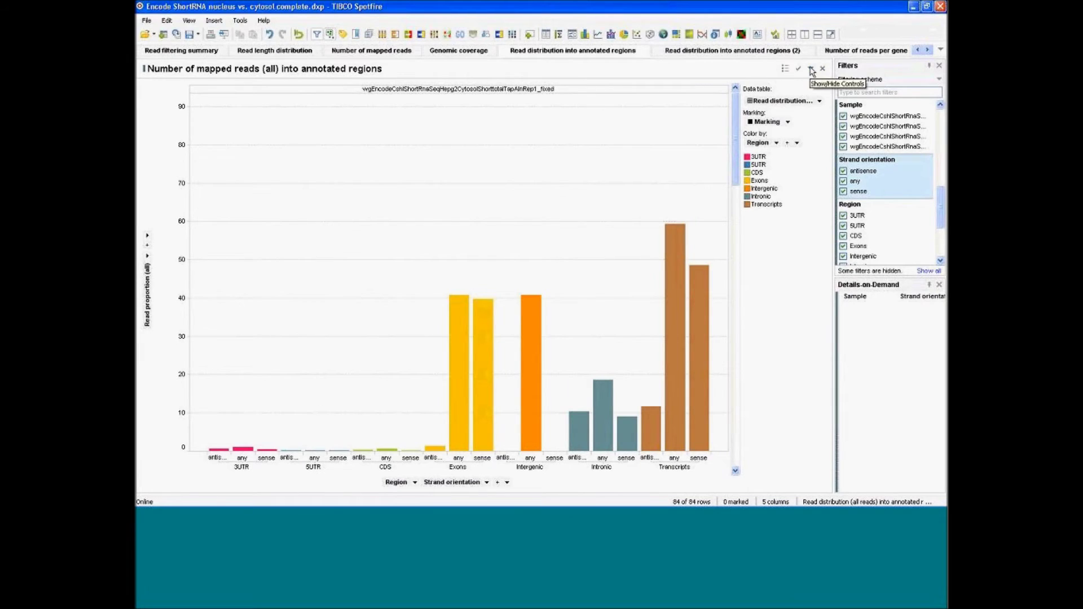
pyautogui.click(812, 70)
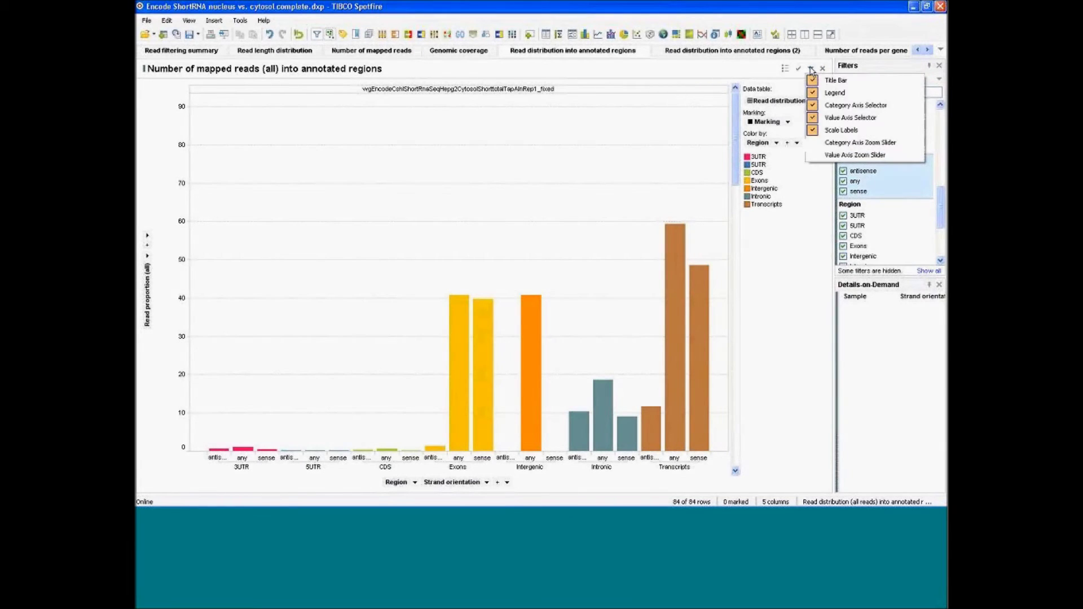
pyautogui.click(871, 161)
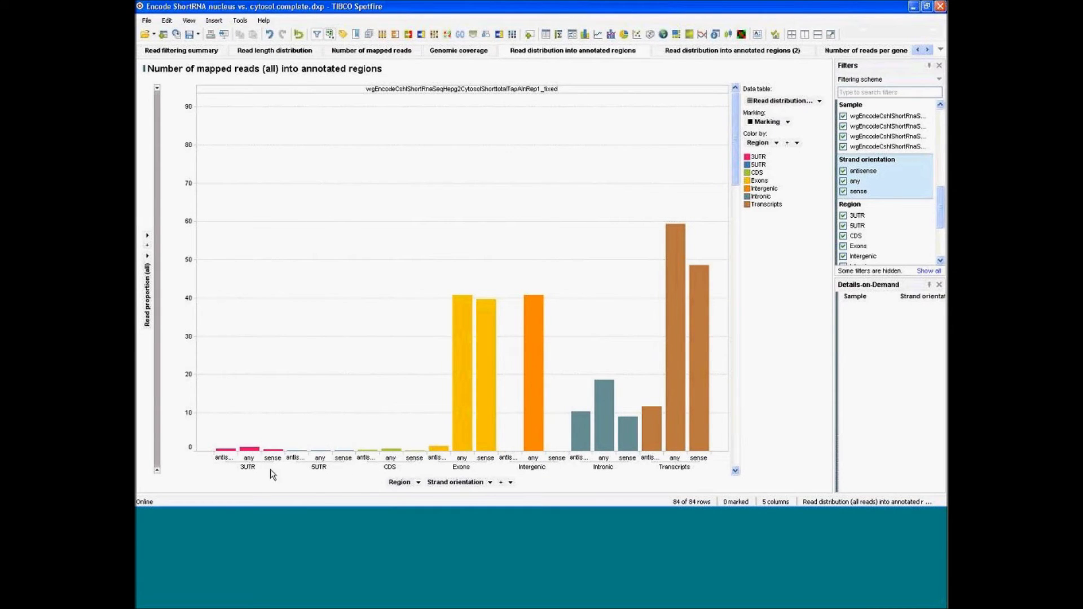
pyautogui.click(855, 183)
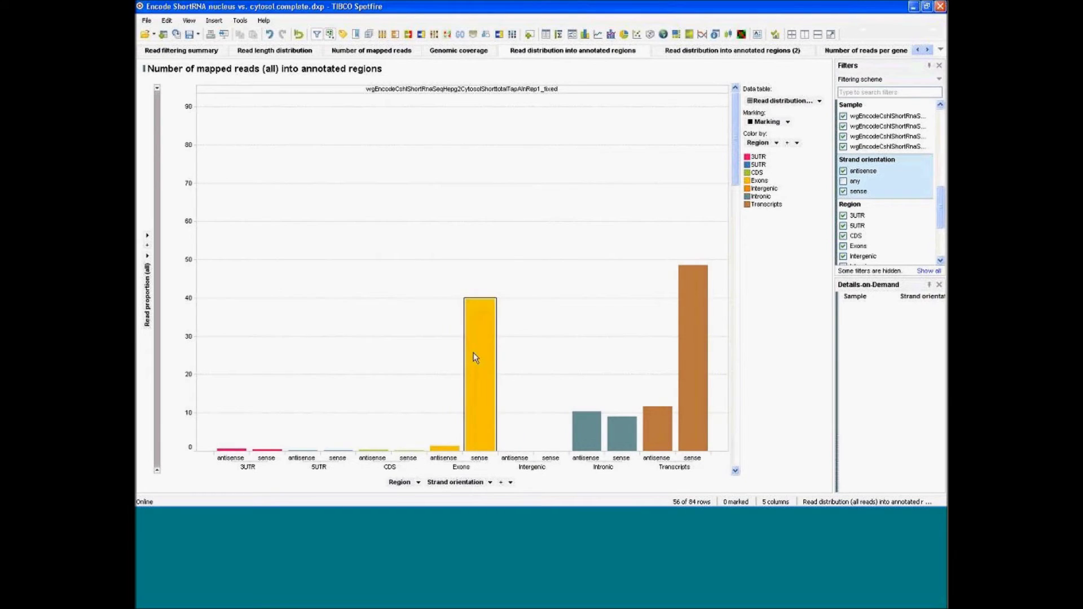
pyautogui.moveTo(474, 355)
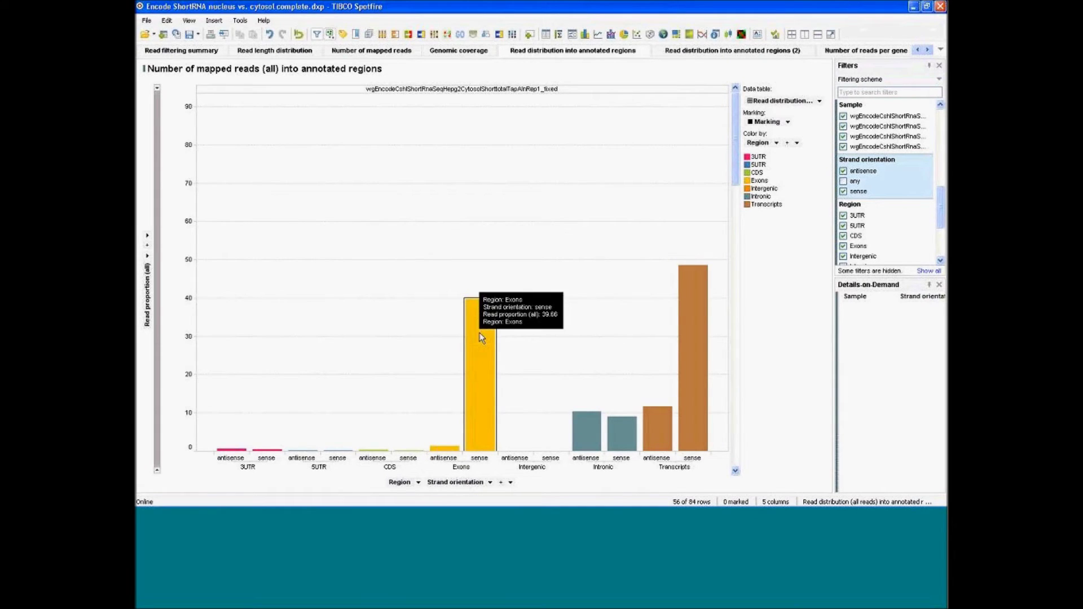
# - Switch the region and strand orientation labels on the category axis to vertical
pyautogui.rightClick(255, 340)
pyautogui.click(247, 333)
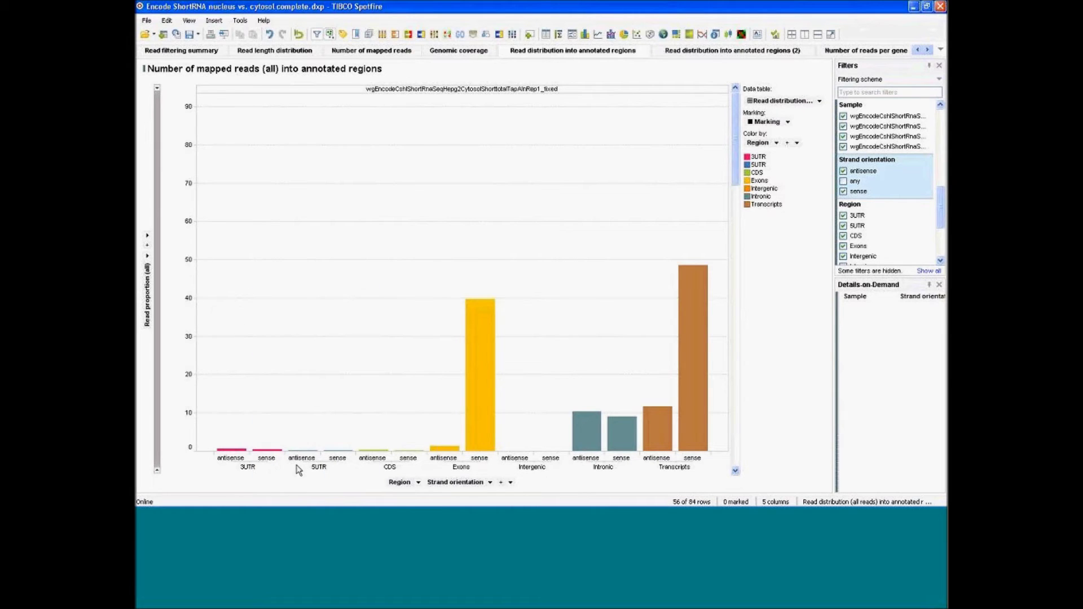
pyautogui.rightClick(283, 466)
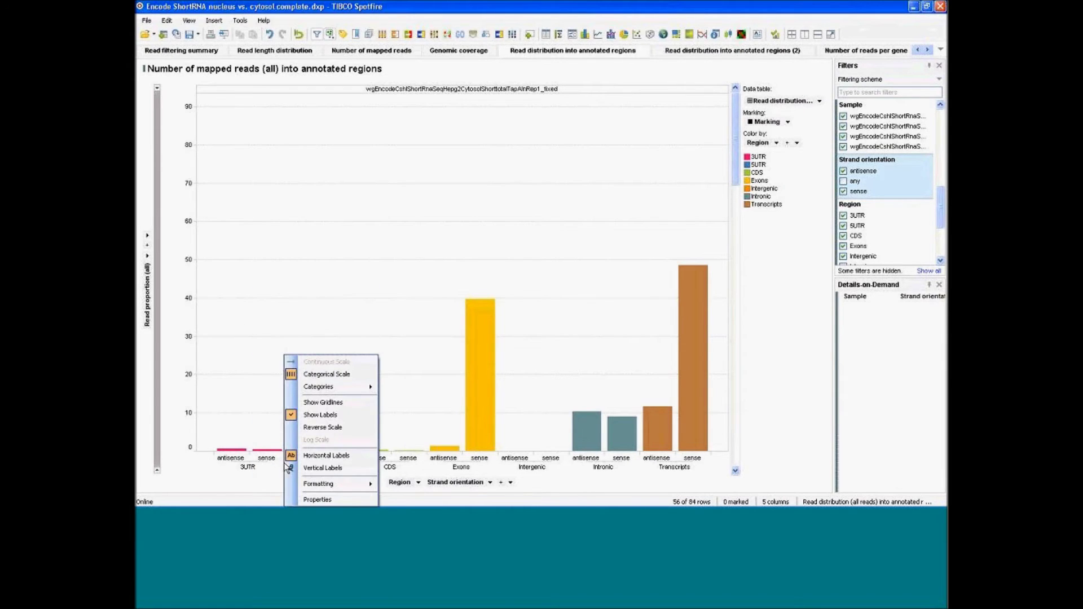
pyautogui.click(320, 469)
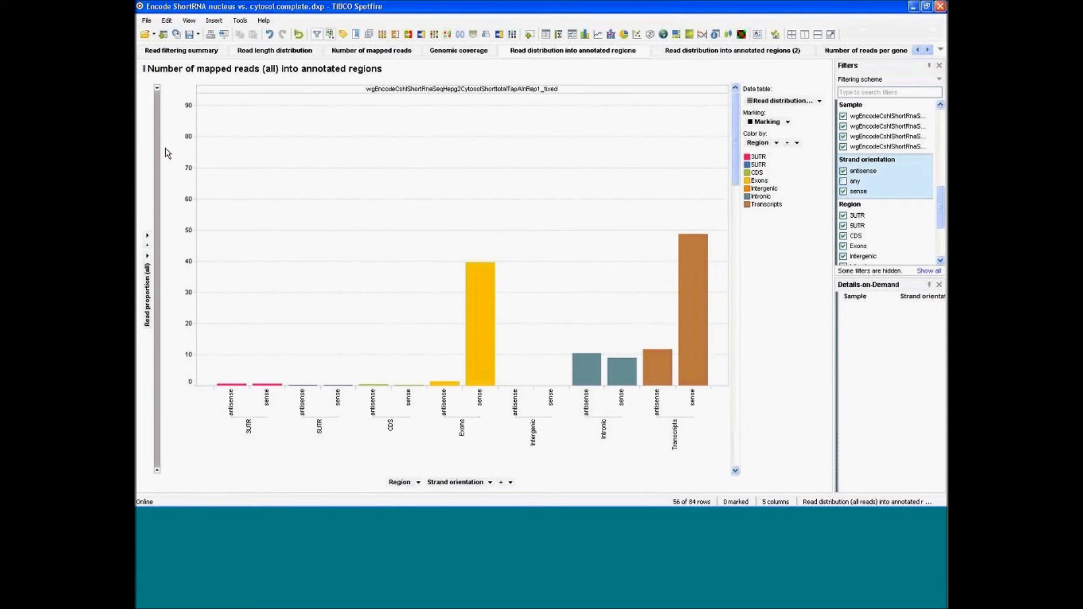
# - Zoom the value axis in to read proportions up to about 1.6 and inspect the 5UTR and 3UTR antisense bars
pyautogui.moveTo(158, 91); pyautogui.dragTo(159, 456)
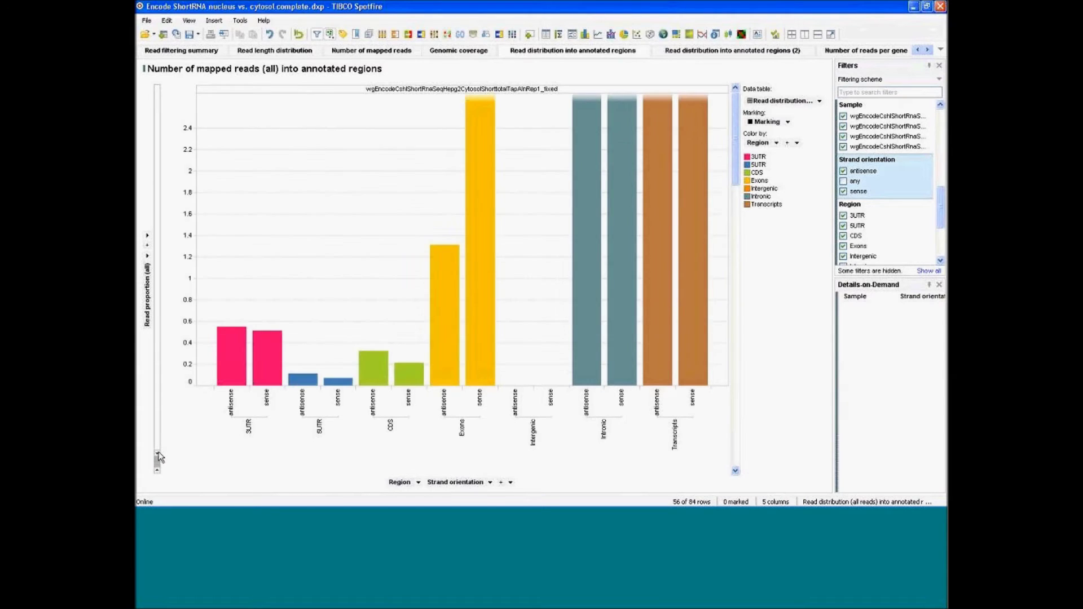
pyautogui.moveTo(160, 456); pyautogui.dragTo(159, 460)
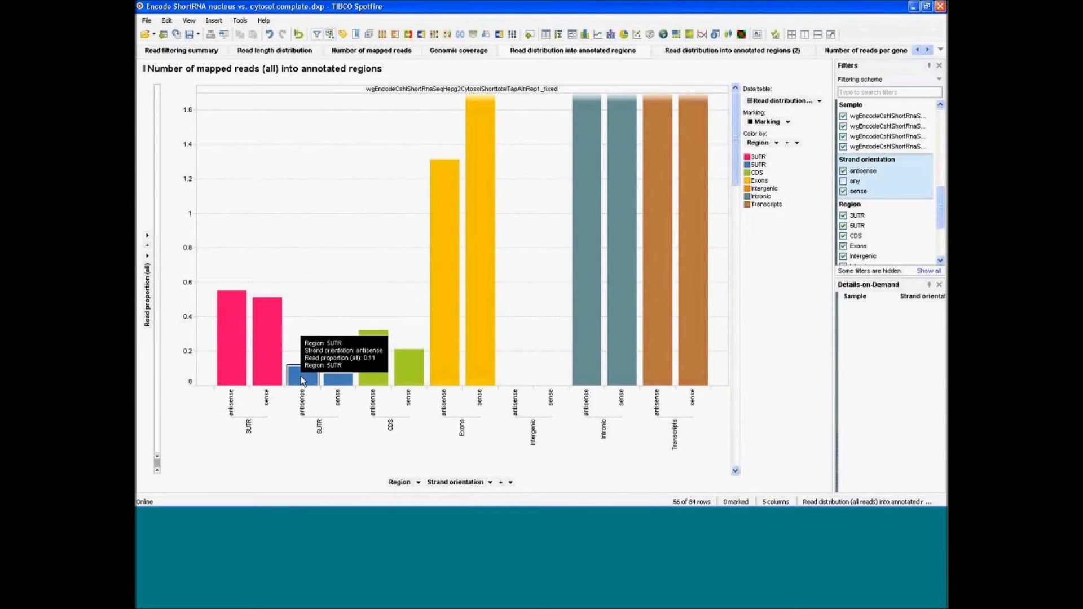
pyautogui.moveTo(233, 315)
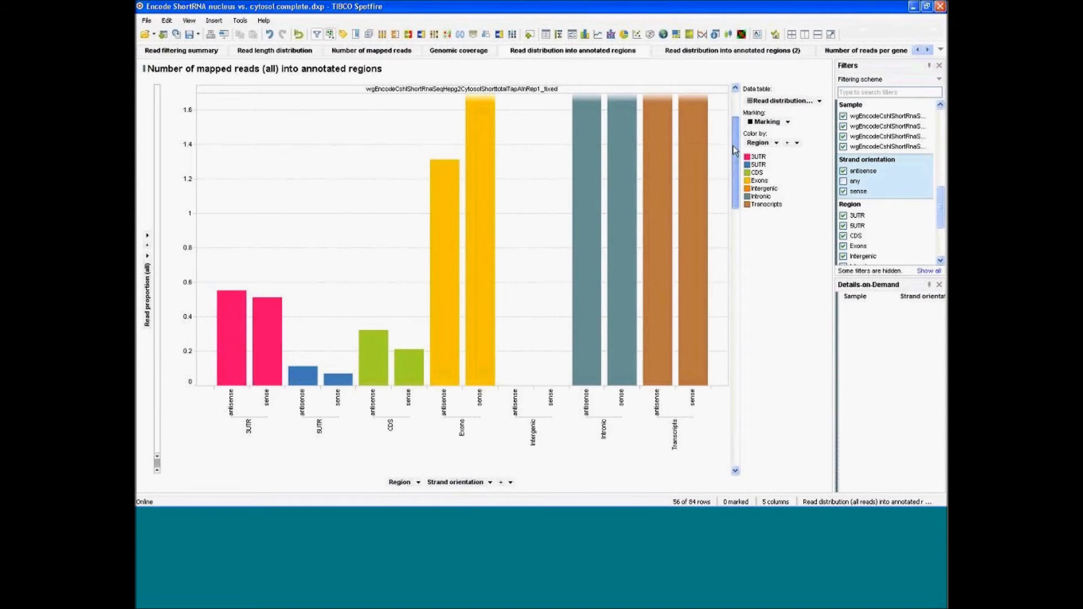
# - Compare the low-proportion 3UTR, 5UTR and CDS bars in the second cytosol and first nucleus samples, adjusting the value axis to about 1.4
pyautogui.moveTo(735, 149); pyautogui.dragTo(734, 205)
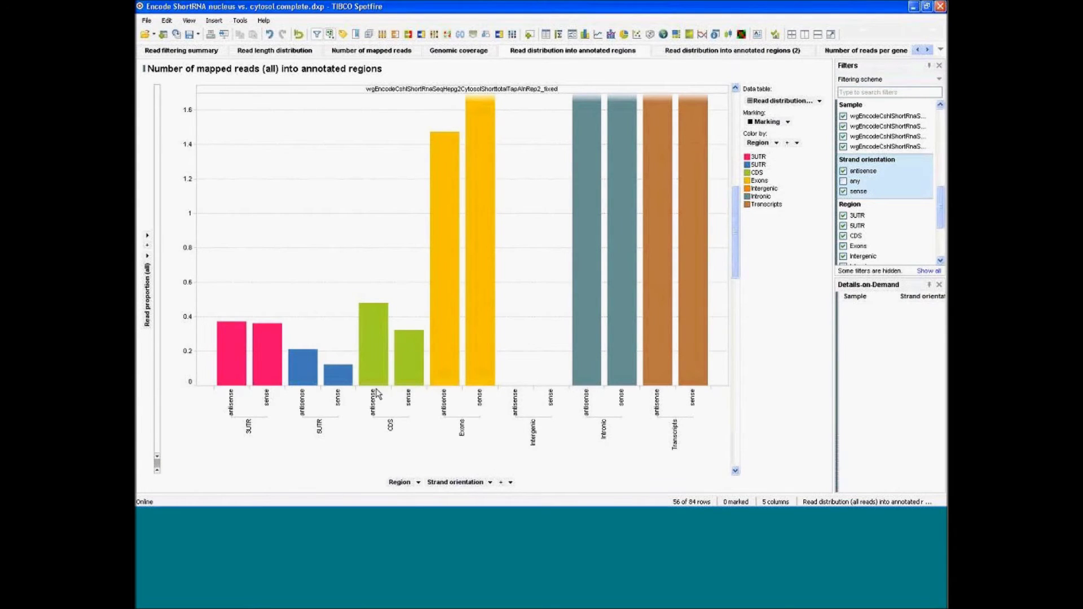
pyautogui.moveTo(231, 337)
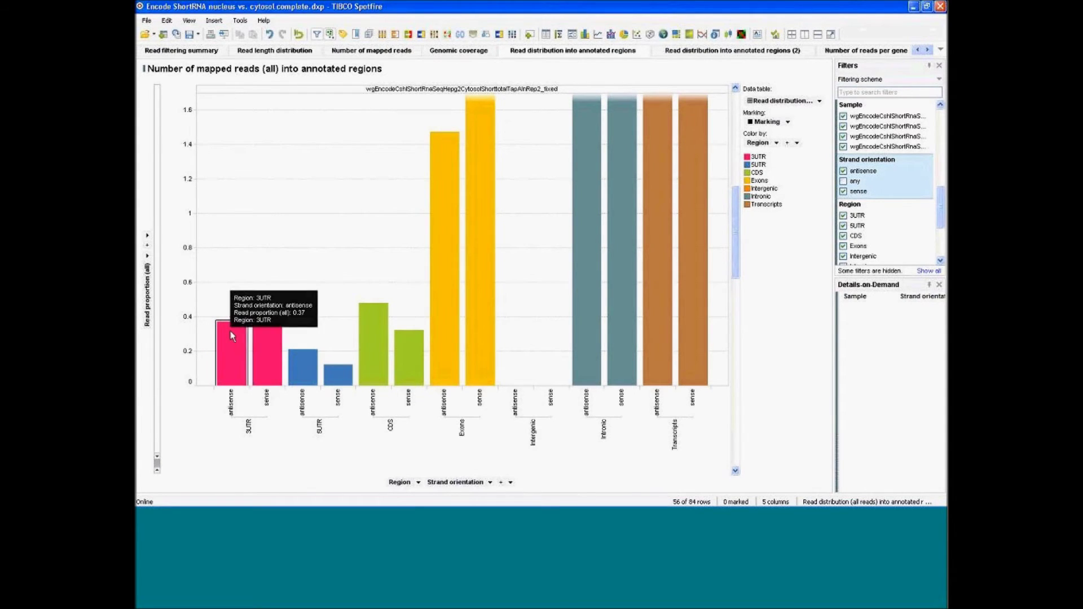
pyautogui.moveTo(736, 198); pyautogui.dragTo(739, 294)
pyautogui.click(157, 458)
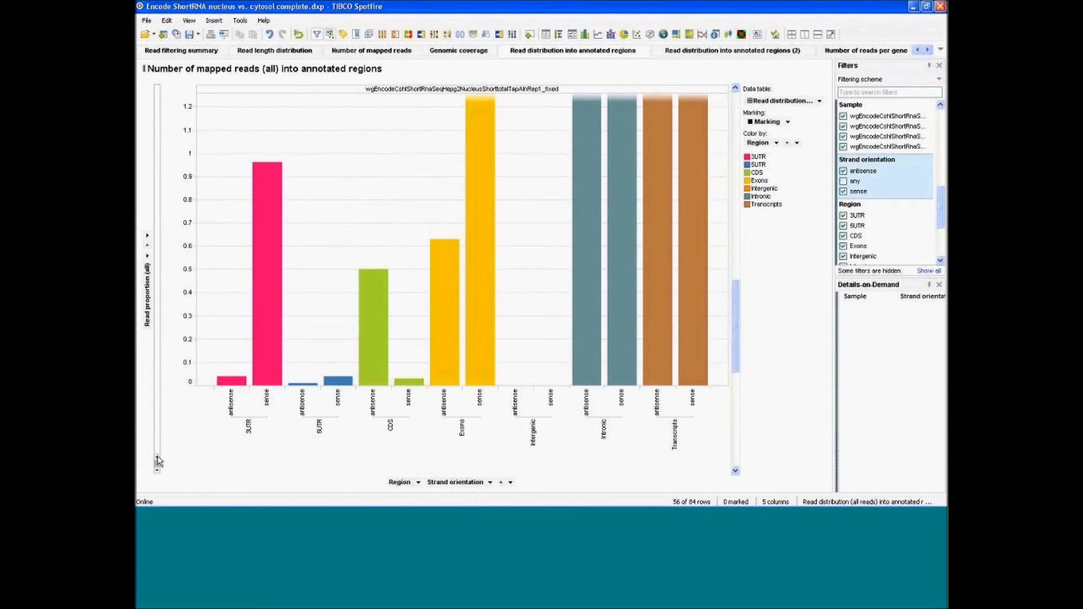
pyautogui.click(157, 460)
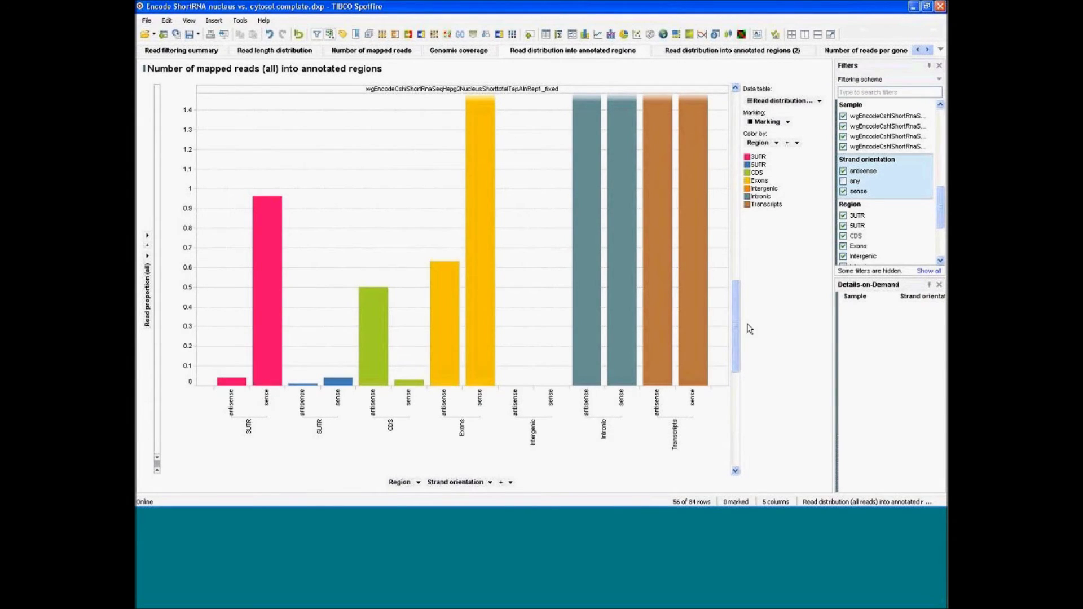
pyautogui.moveTo(736, 308); pyautogui.dragTo(733, 141)
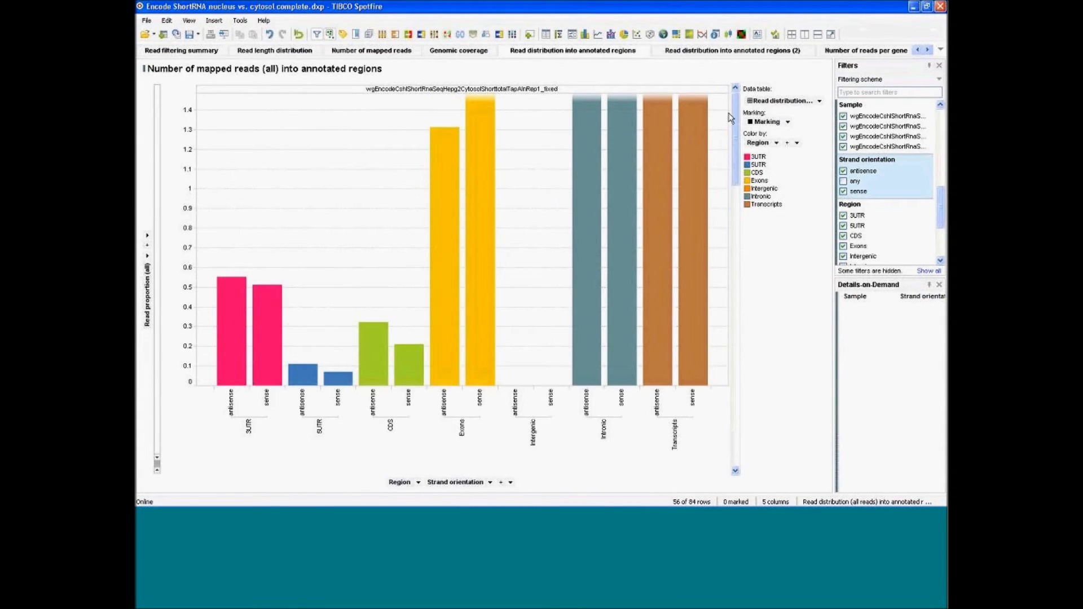
# - Restrict the strand orientation filter to any and restore the full value axis range
pyautogui.click(853, 181)
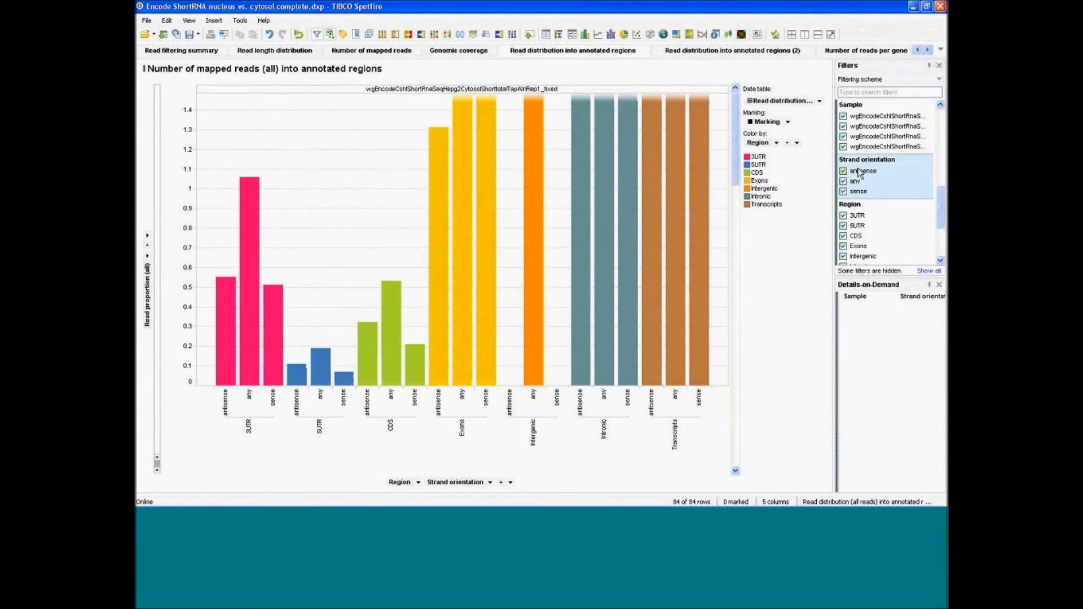
pyautogui.click(857, 171)
pyautogui.click(854, 192)
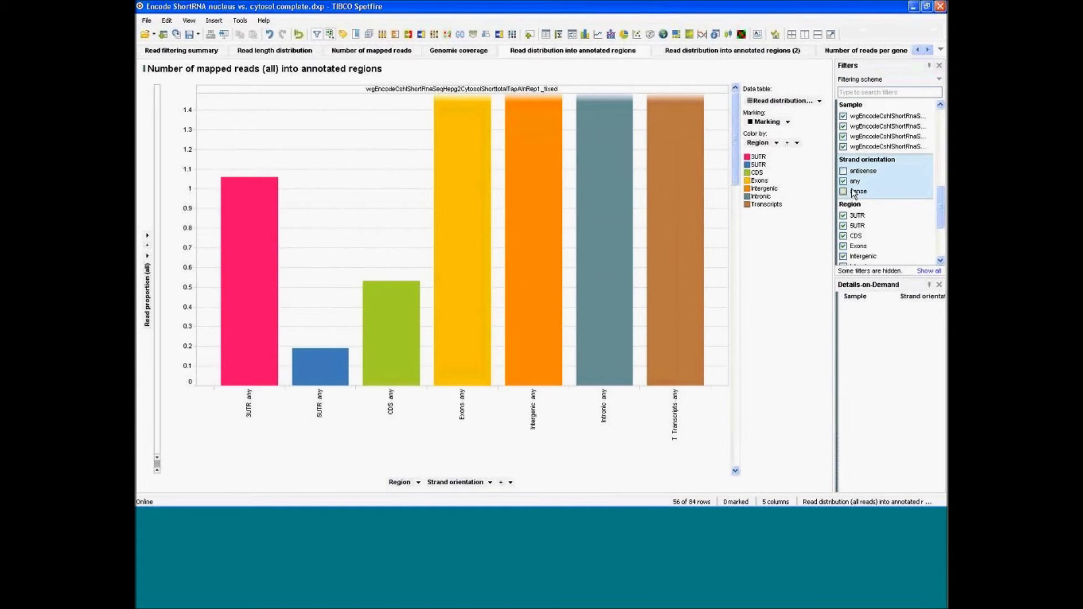
pyautogui.moveTo(157, 463); pyautogui.dragTo(152, 76)
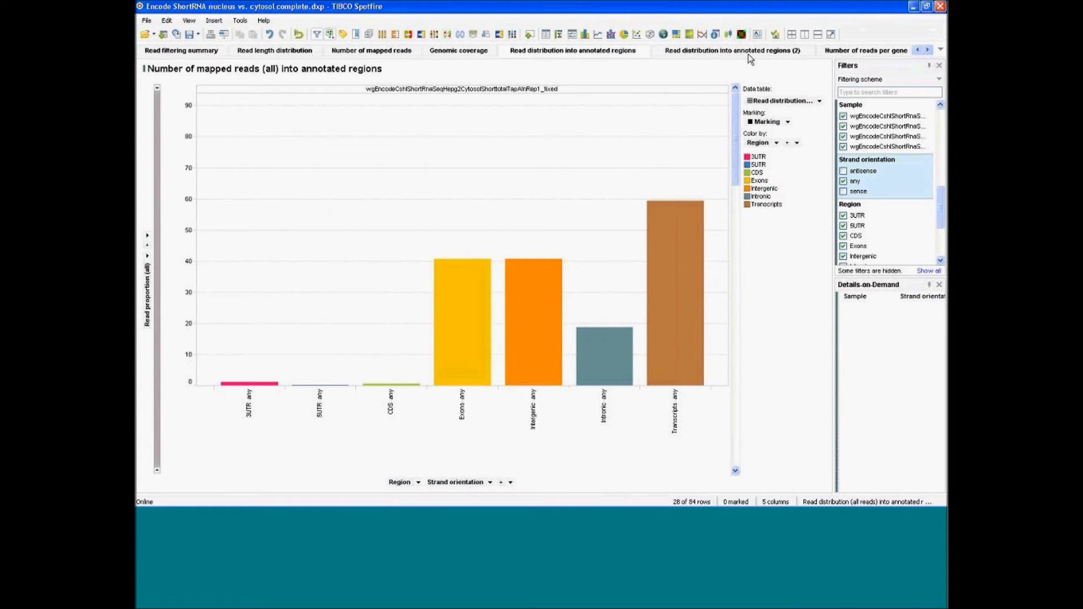
# - Open the Gene expression page and clear the gene marking in the differential expression volcano plot
pyautogui.click(927, 49)
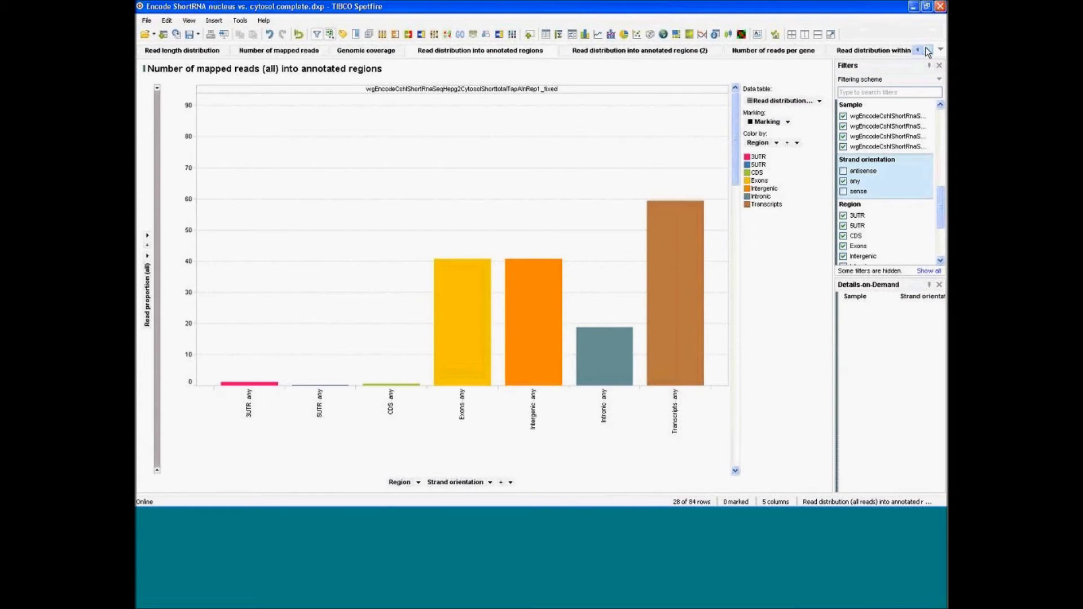
pyautogui.click(927, 50)
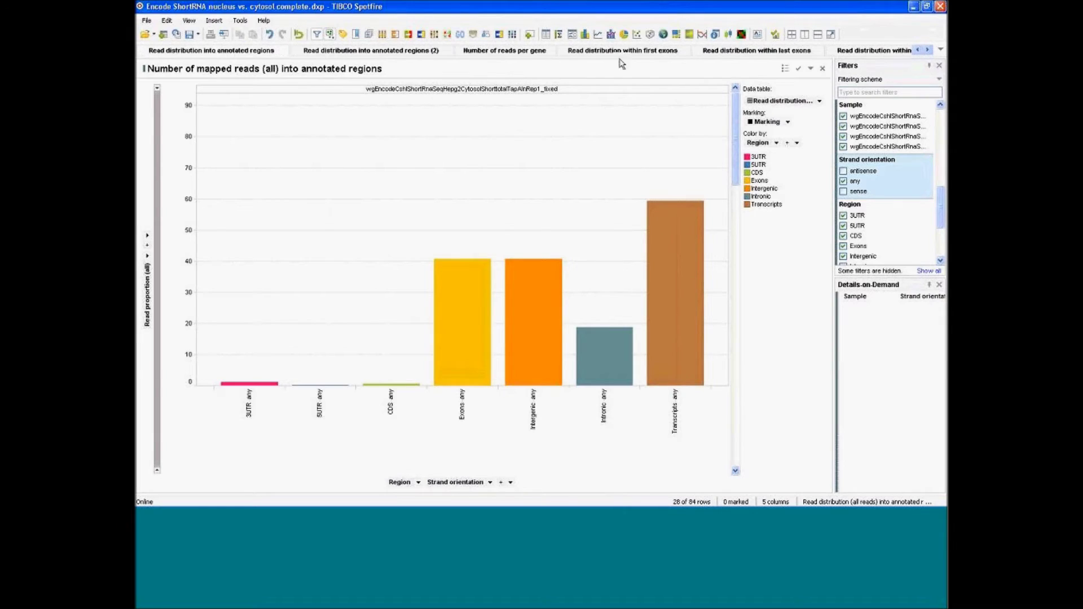
pyautogui.click(928, 51)
pyautogui.click(928, 50)
pyautogui.click(928, 50)
pyautogui.click(928, 51)
pyautogui.click(928, 50)
pyautogui.click(928, 50)
pyautogui.click(928, 50)
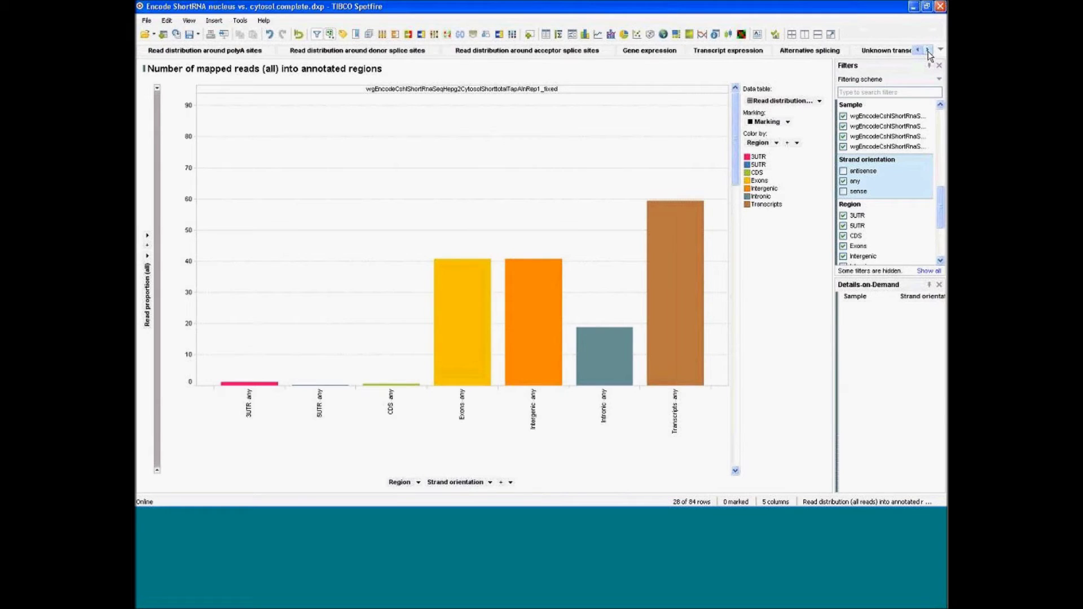
pyautogui.click(635, 52)
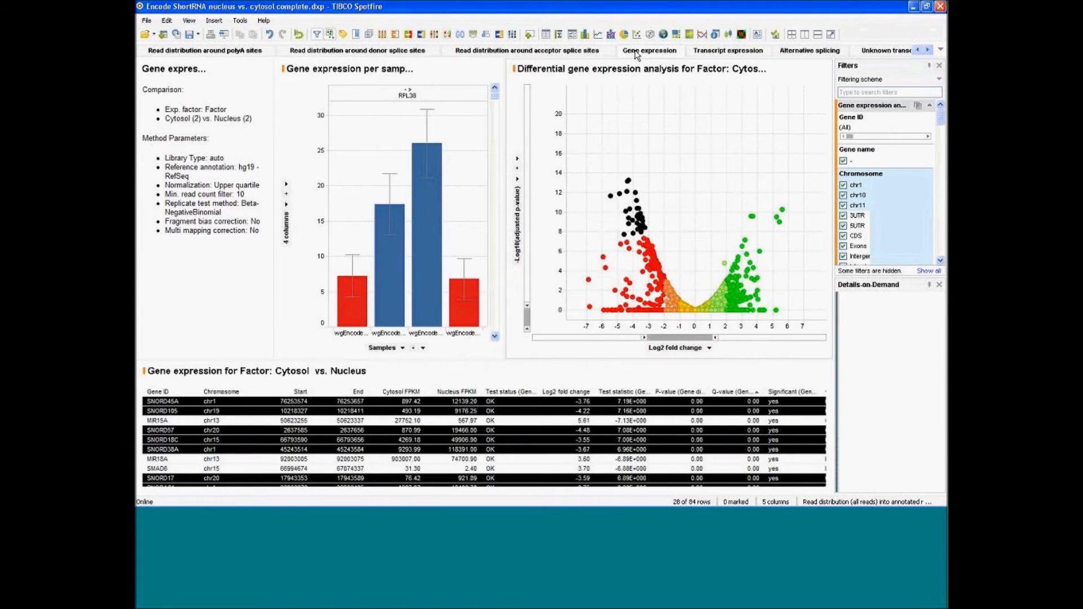
pyautogui.click(642, 156)
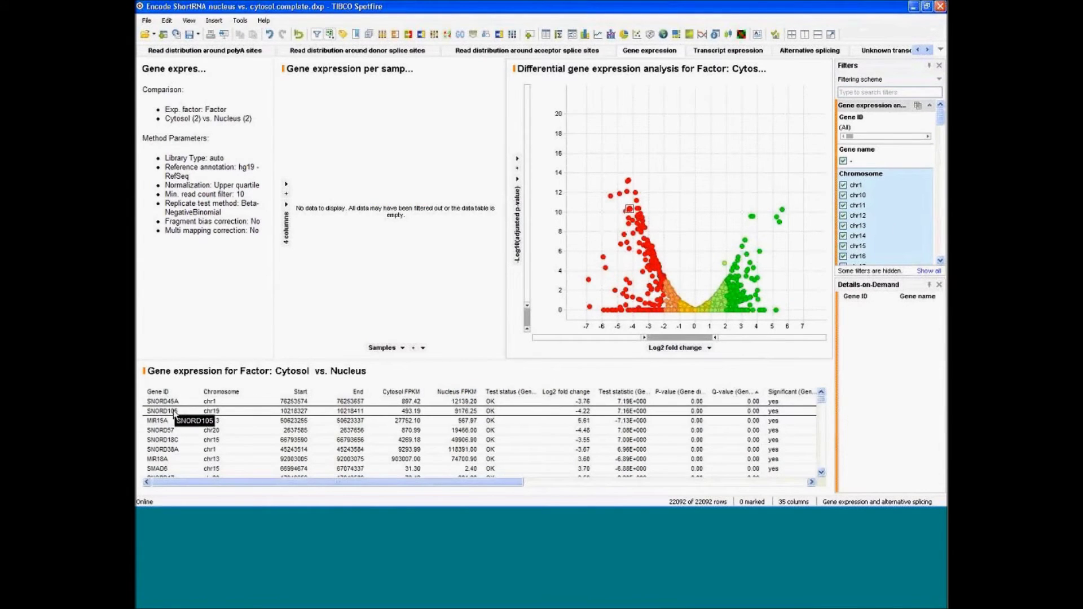
# - Browse the gene expression table and slightly enlarge the marker size in the differential gene expression volcano plot
pyautogui.moveTo(822, 398); pyautogui.dragTo(821, 425)
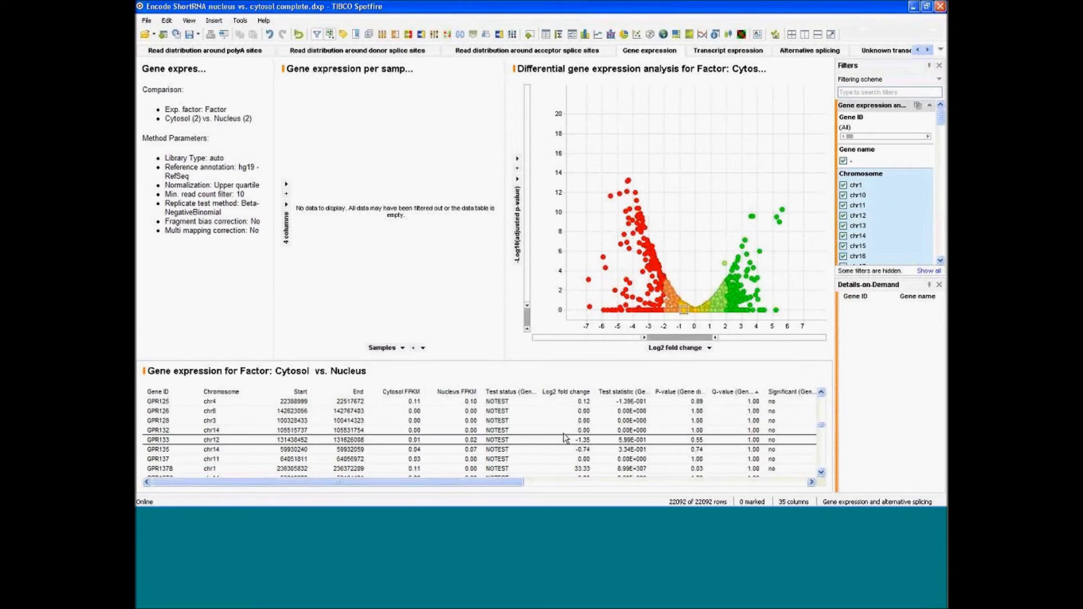
pyautogui.scroll(-8, 823, 462)
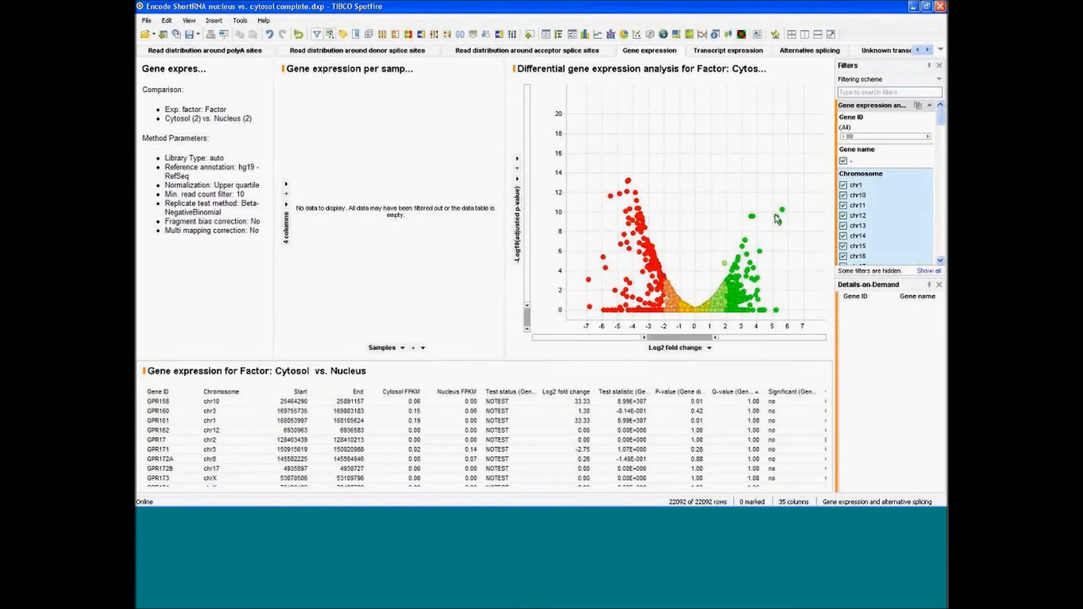
pyautogui.rightClick(581, 121)
pyautogui.click(615, 287)
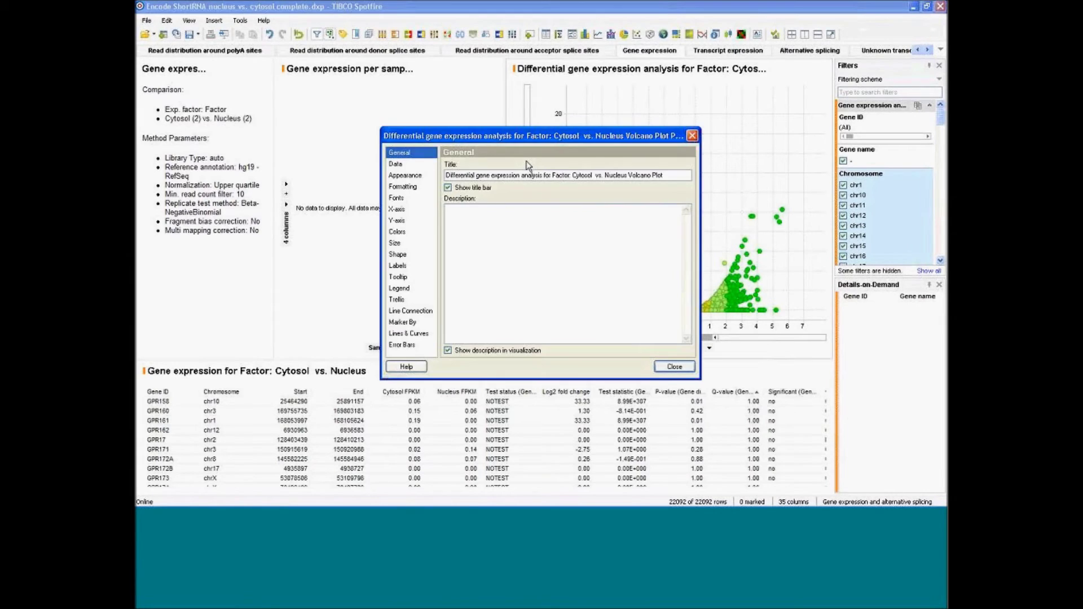
pyautogui.moveTo(528, 135); pyautogui.dragTo(329, 76)
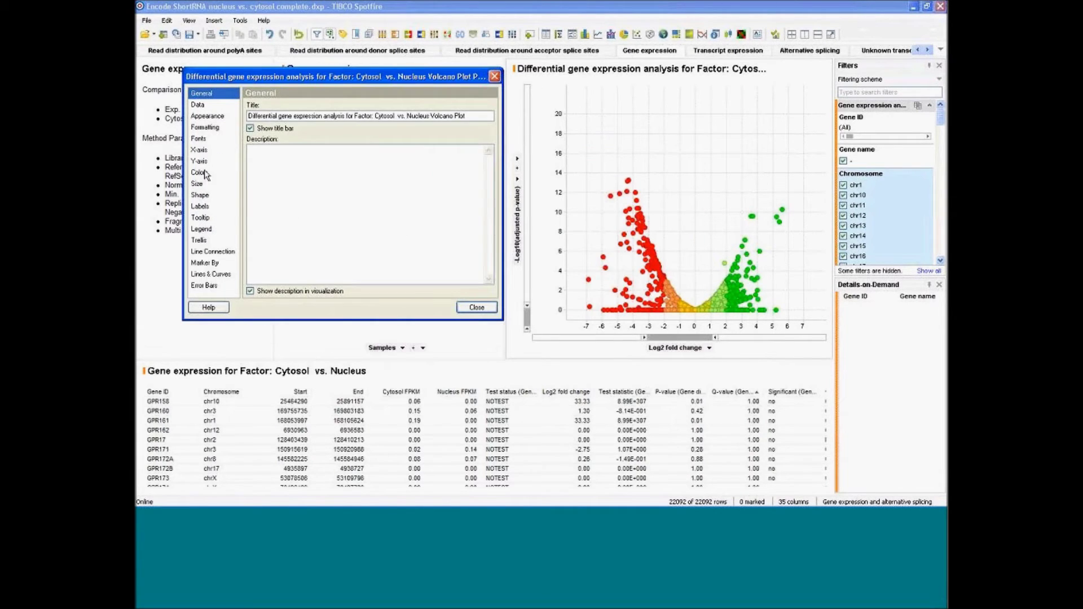
pyautogui.click(201, 185)
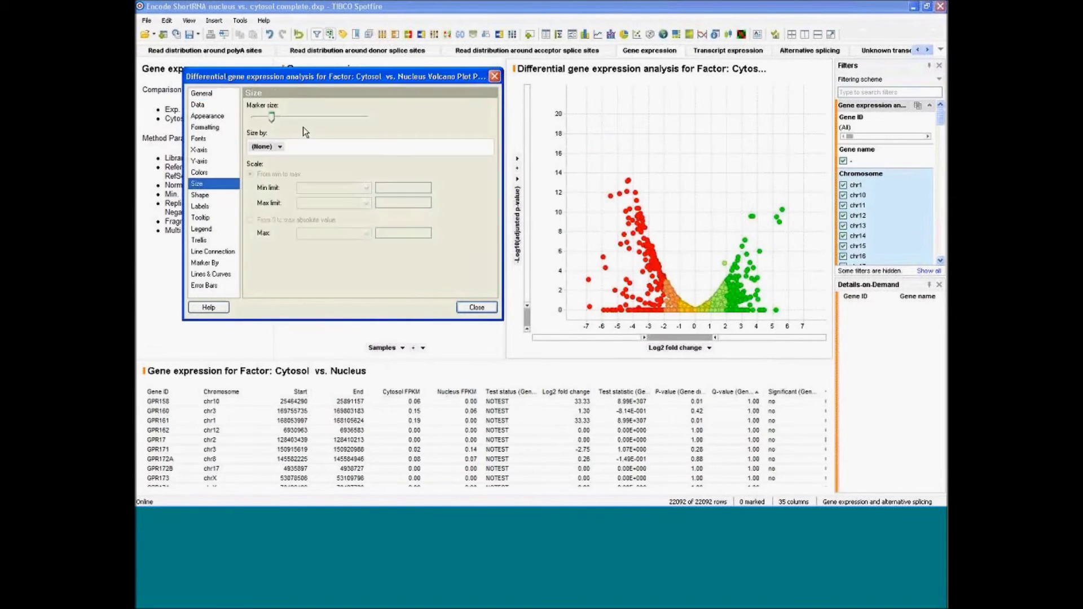
pyautogui.click(272, 117)
pyautogui.moveTo(273, 118); pyautogui.dragTo(274, 117)
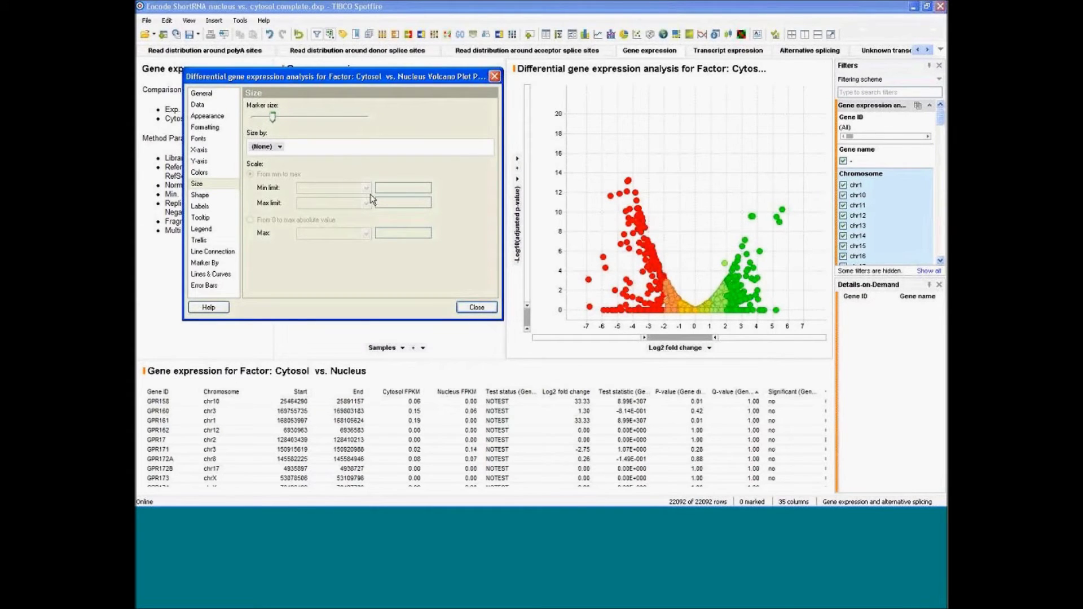
# - Narrow the volcano plot's -Log10(adjusted p-value) axis range to about 15 and close its properties
pyautogui.click(527, 313)
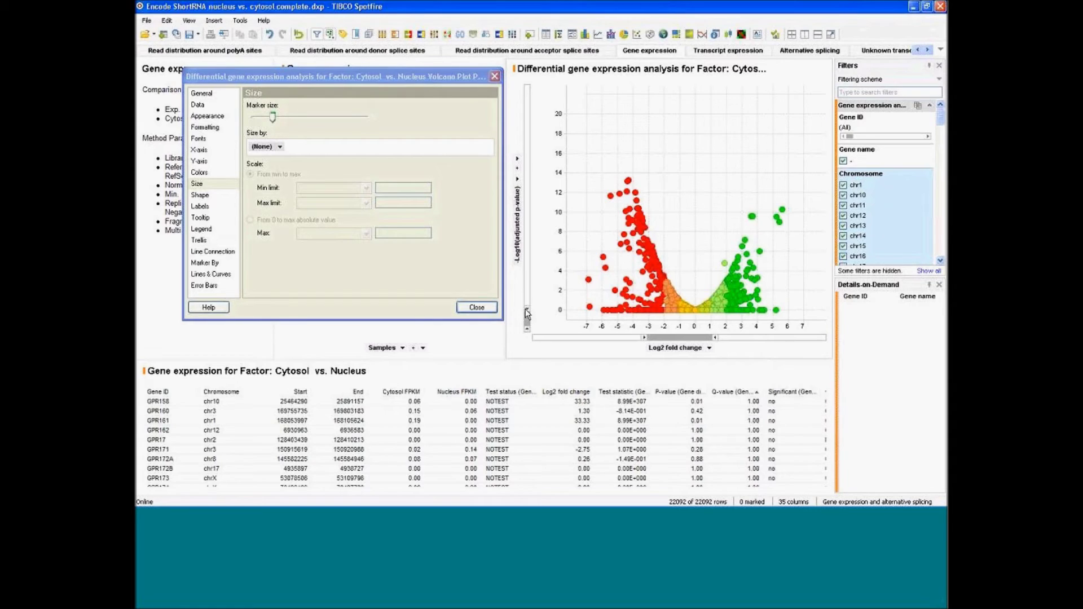
pyautogui.click(526, 313)
pyautogui.click(477, 307)
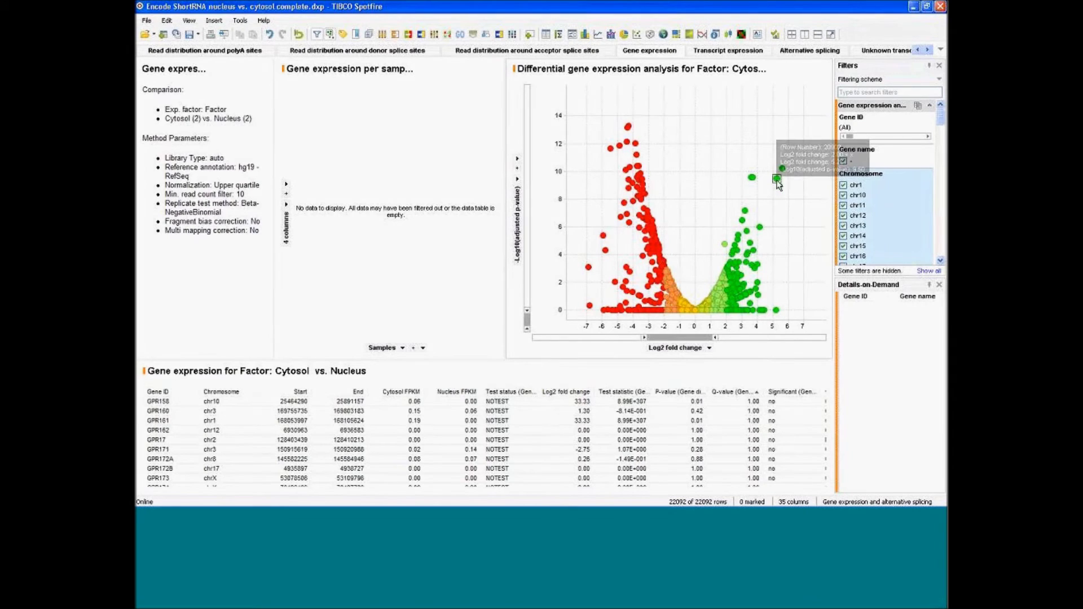
# - Mark genes SNORD83A and MIR192 one after the other in the volcano plot to compare their expression per sample
pyautogui.click(728, 265)
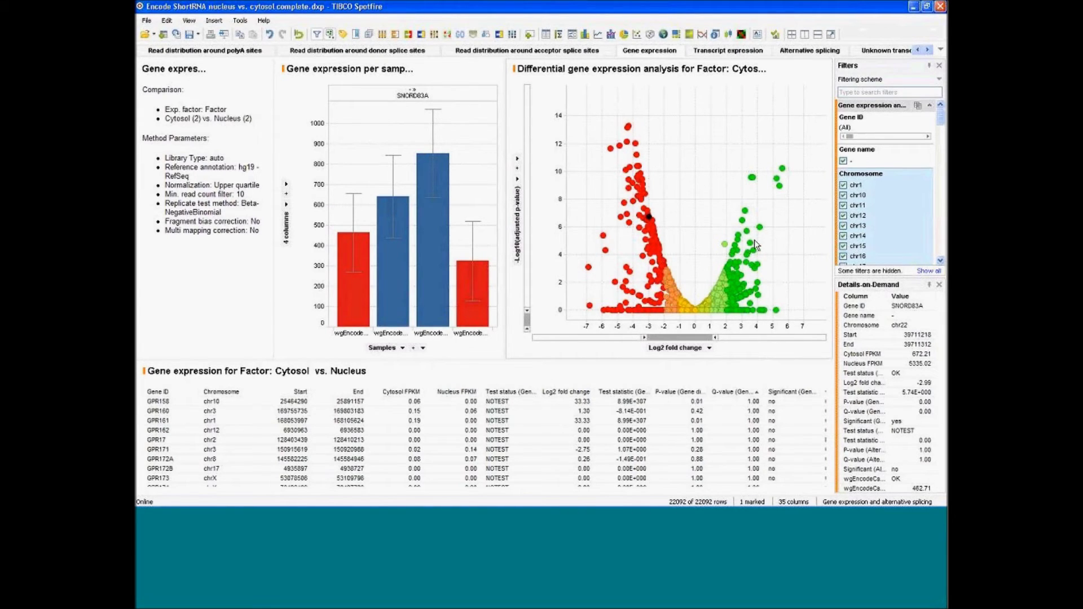
pyautogui.click(742, 222)
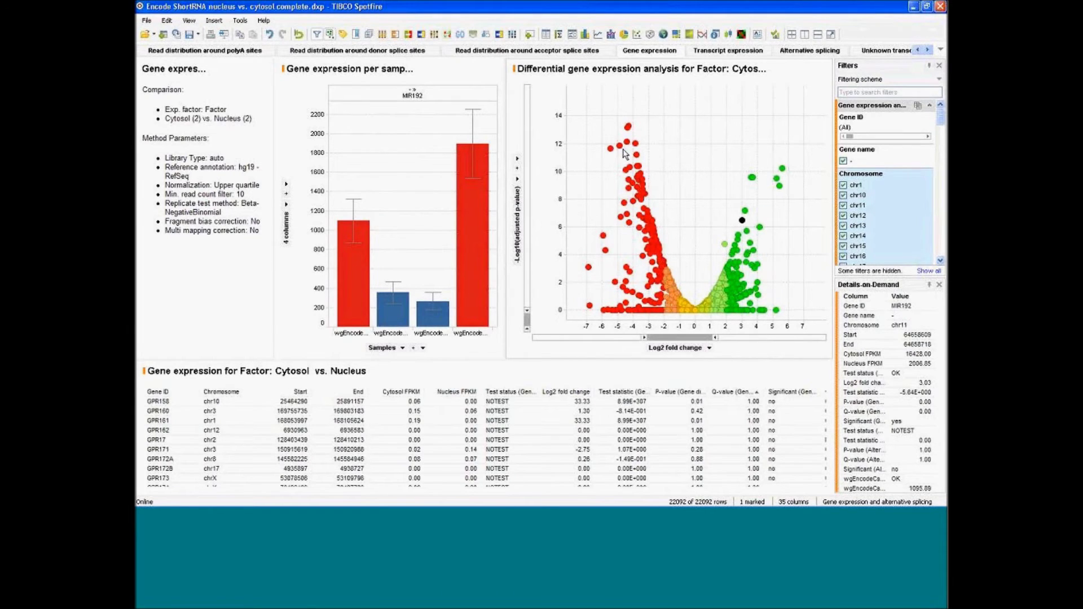
# - Mark the most significant genes with negative fold change, extend the selection slightly downward, and review their gene IDs in the details list
pyautogui.moveTo(584, 98); pyautogui.dragTo(659, 196)
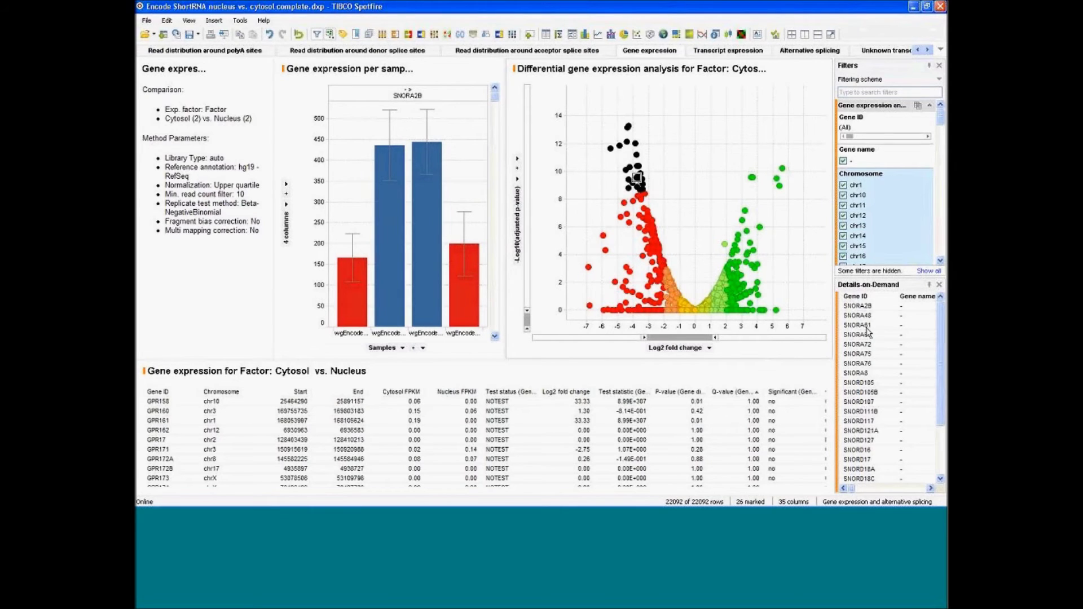
pyautogui.moveTo(940, 385); pyautogui.dragTo(938, 451)
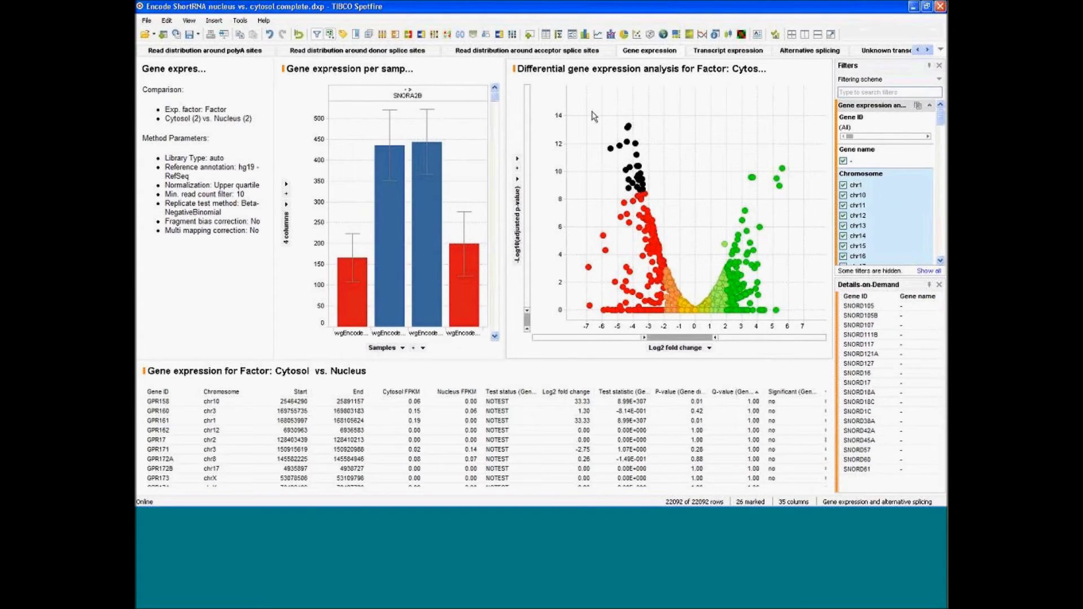
pyautogui.moveTo(594, 117); pyautogui.dragTo(666, 211)
pyautogui.moveTo(940, 354); pyautogui.dragTo(941, 304)
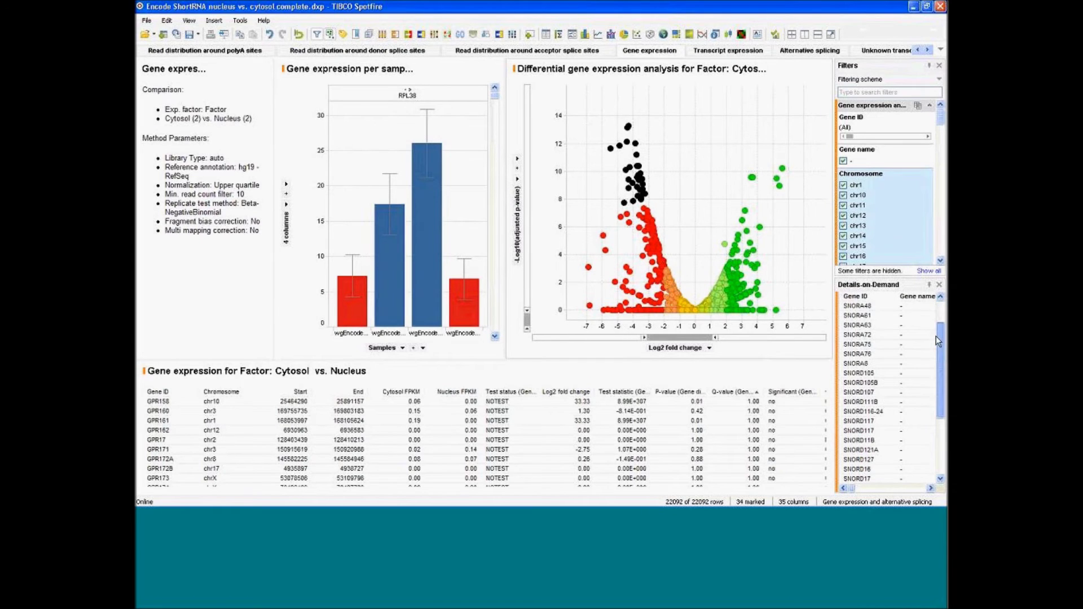
pyautogui.scroll(-5, 937, 337)
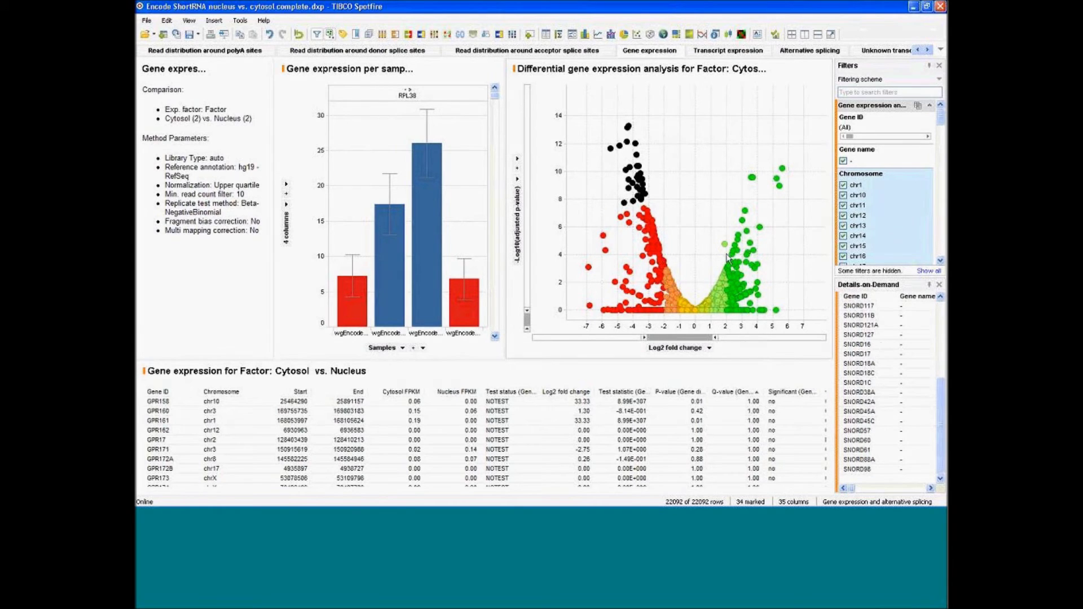
# - Mark the most significant genes with positive fold change in the volcano plot, down to a -Log10(adjusted p-value) of about 4
pyautogui.moveTo(720, 149); pyautogui.dragTo(810, 250)
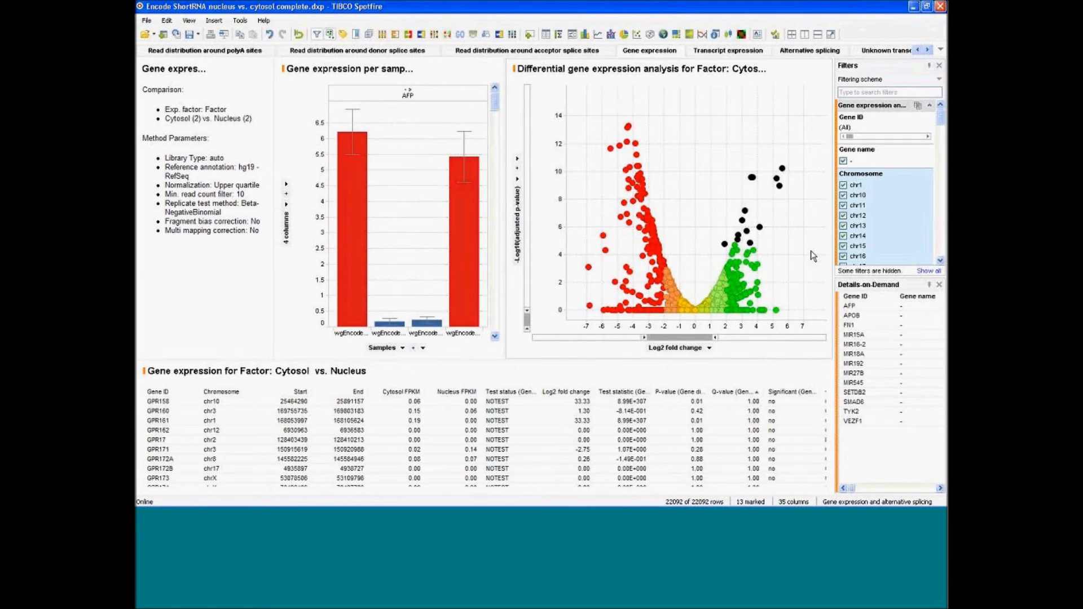
pyautogui.moveTo(813, 256); pyautogui.dragTo(702, 143)
pyautogui.moveTo(940, 117); pyautogui.dragTo(942, 160)
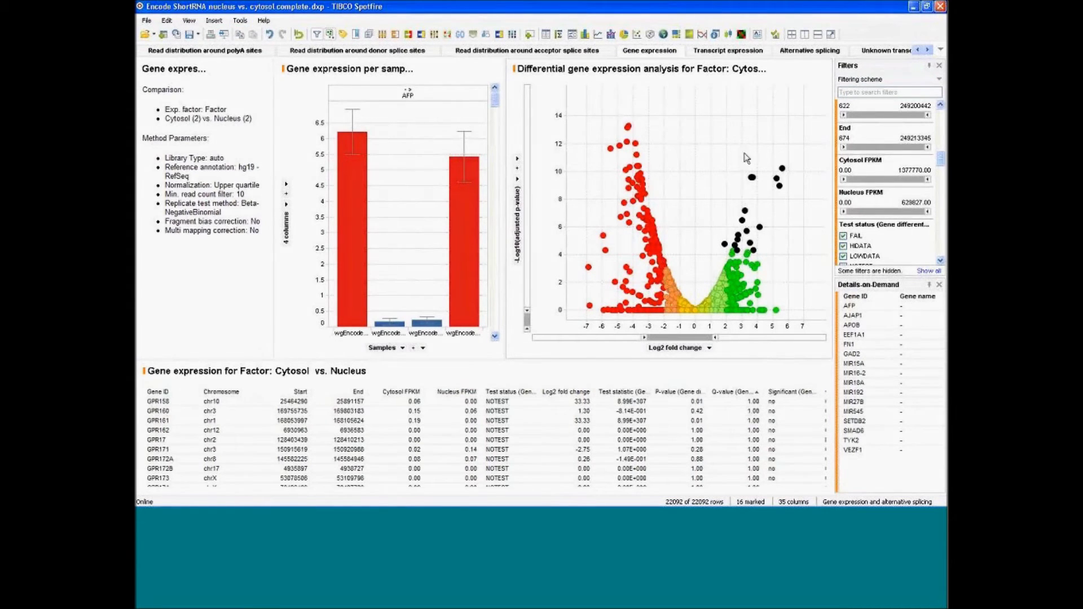
pyautogui.click(239, 21)
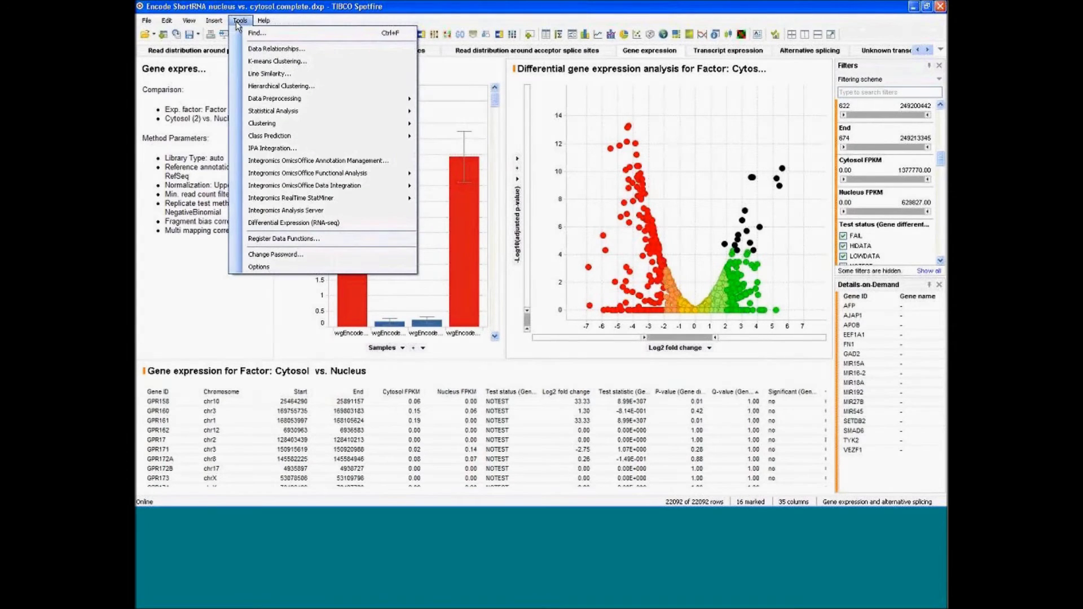
pyautogui.moveTo(360, 178)
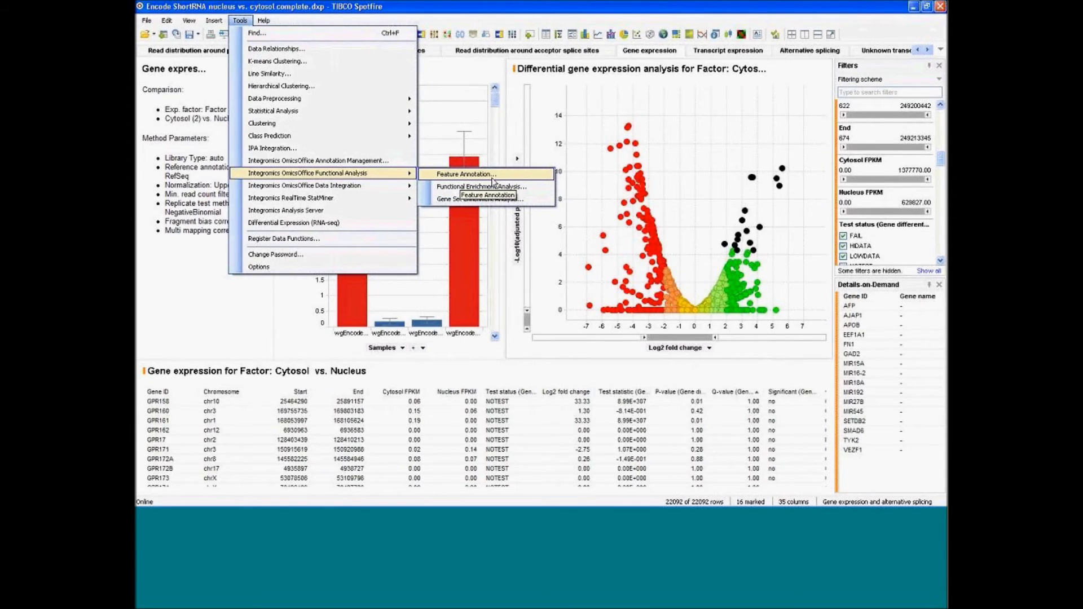
pyautogui.click(189, 303)
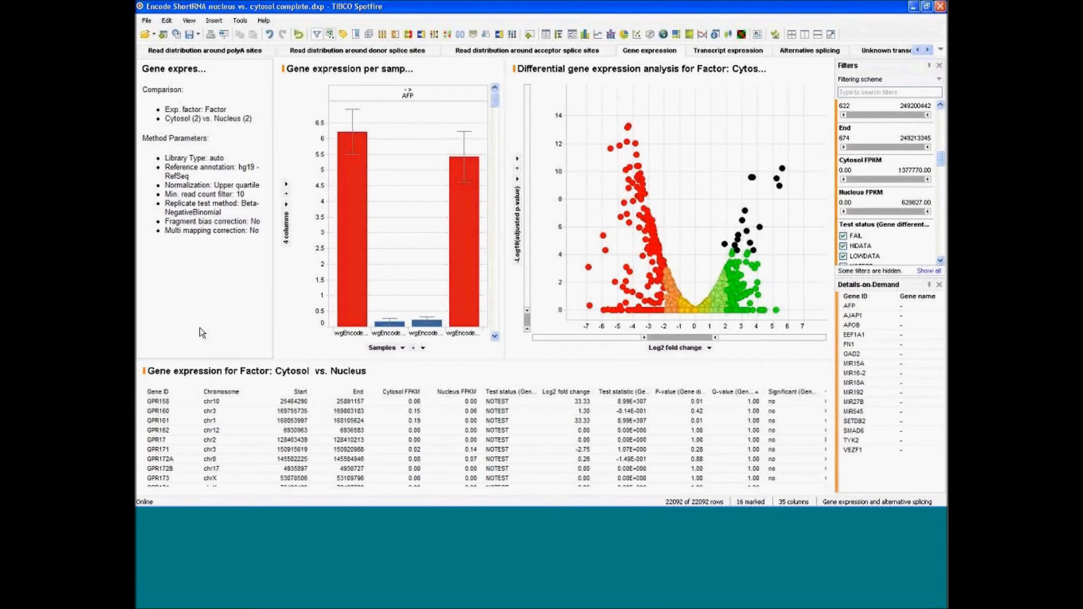
pyautogui.click(240, 21)
pyautogui.moveTo(408, 176)
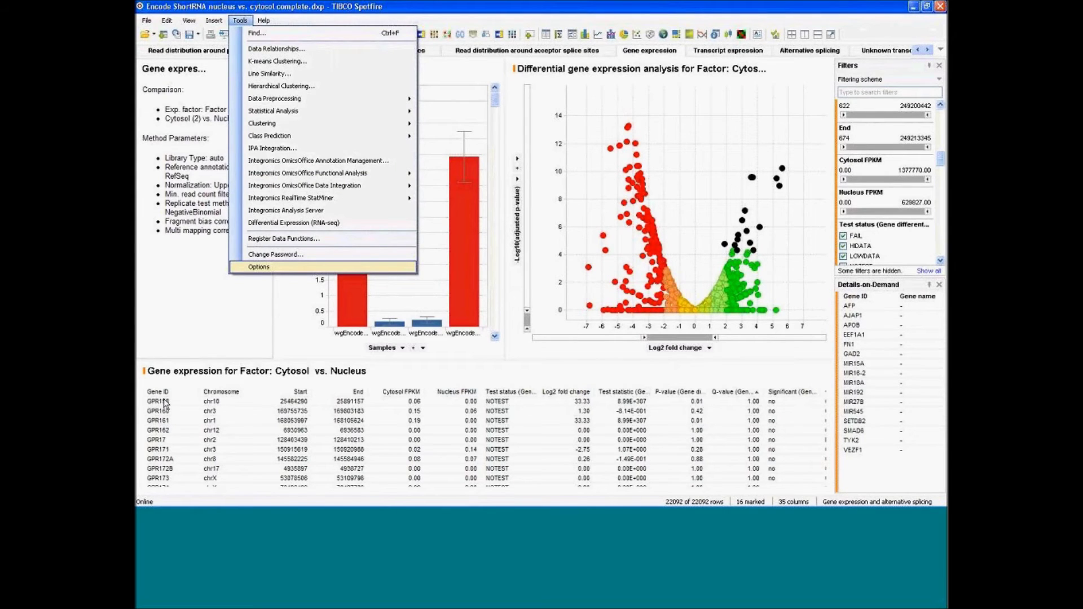
pyautogui.click(163, 435)
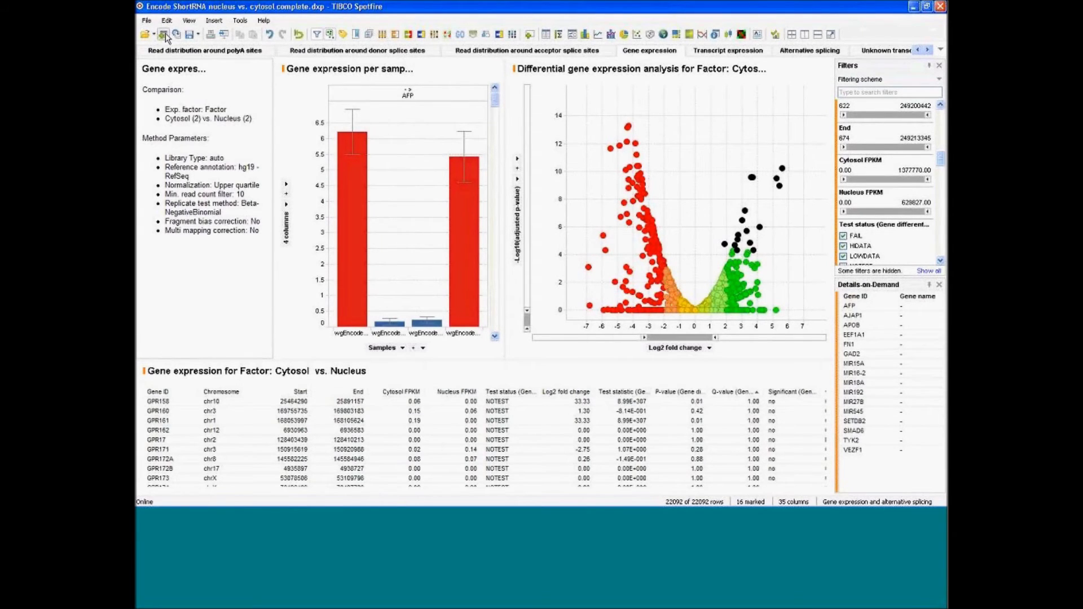
pyautogui.click(237, 21)
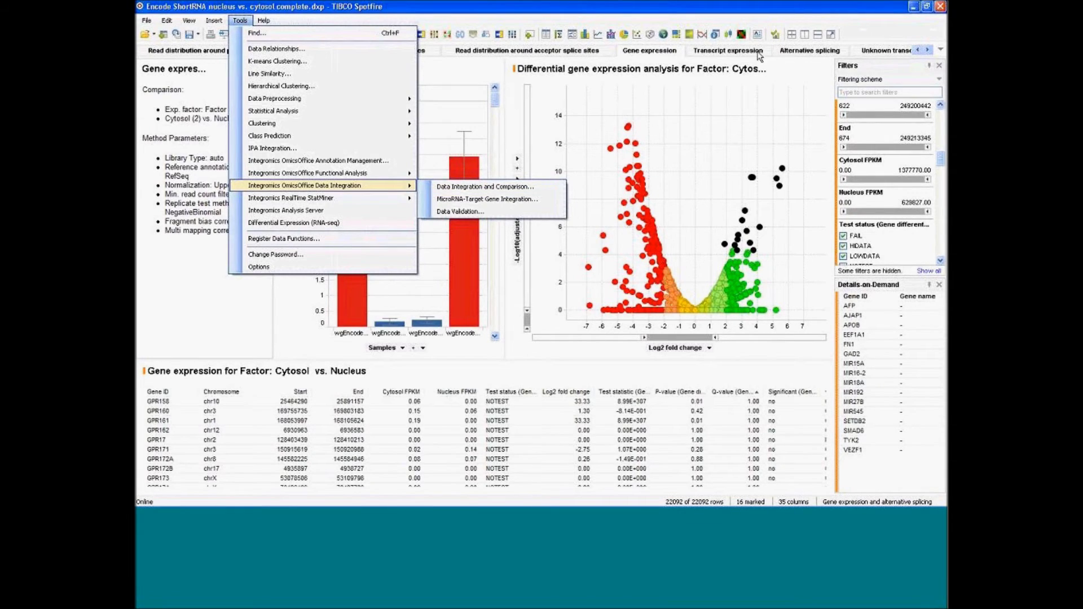
# - Open the Alternative splicing page and examine the relative transcript proportions in cytosol and nucleus
pyautogui.click(795, 52)
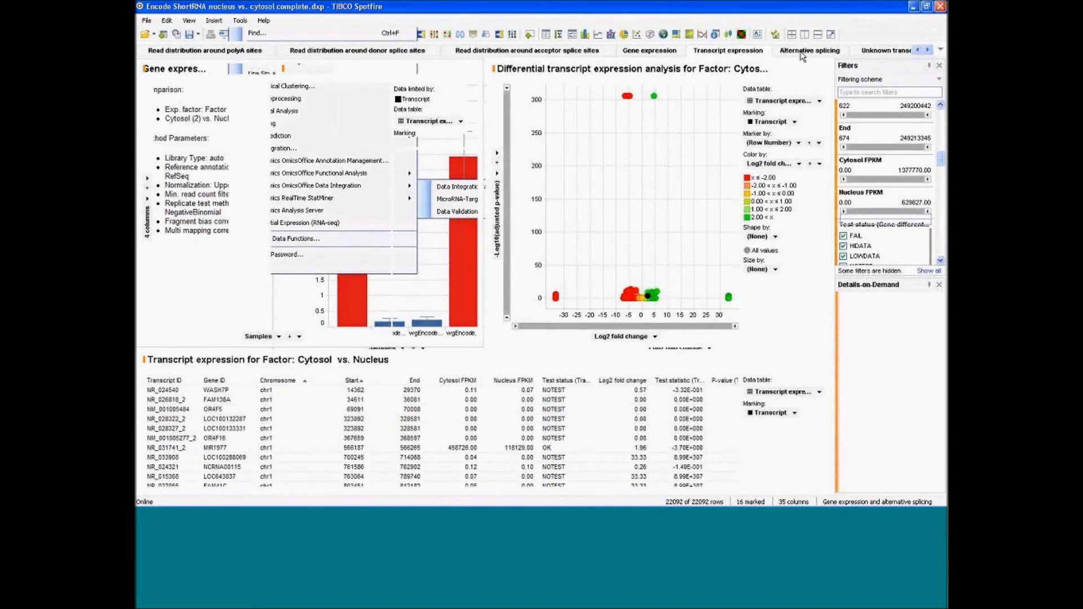
pyautogui.click(927, 49)
pyautogui.click(927, 50)
pyautogui.click(927, 49)
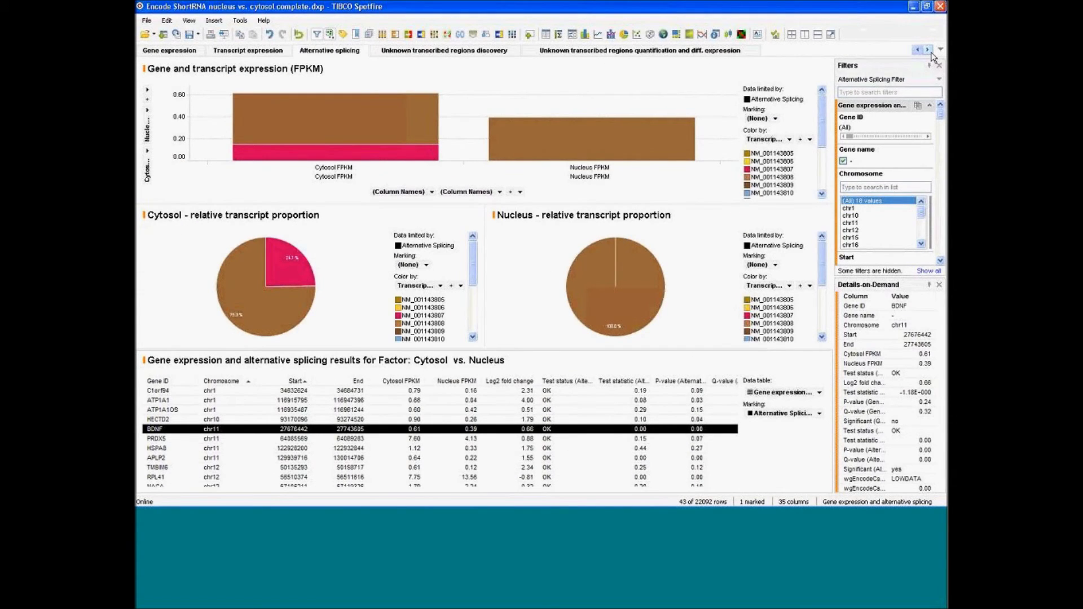
# - Open the Unknown transcribed regions discovery page and look through its table of unknown transcribed regions
pyautogui.click(571, 52)
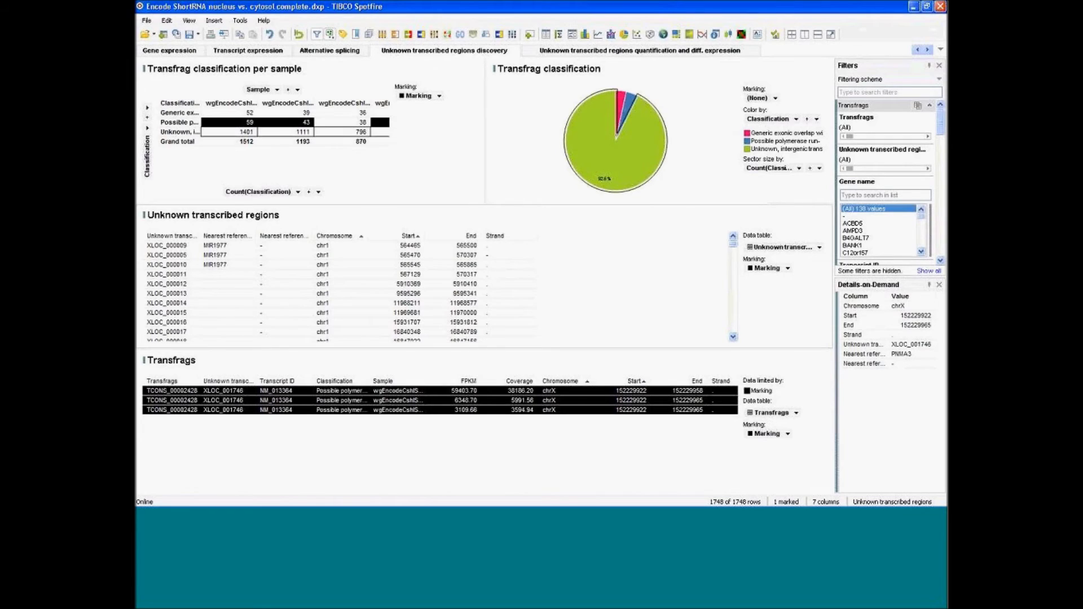
pyautogui.scroll(-10, 733, 250)
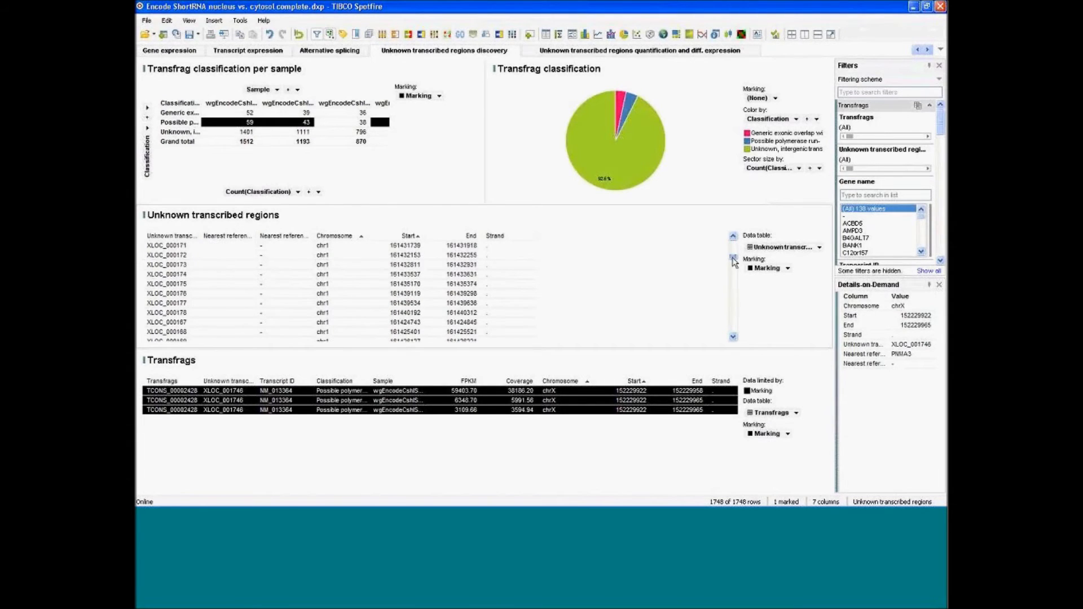
pyautogui.scroll(-15, 733, 304)
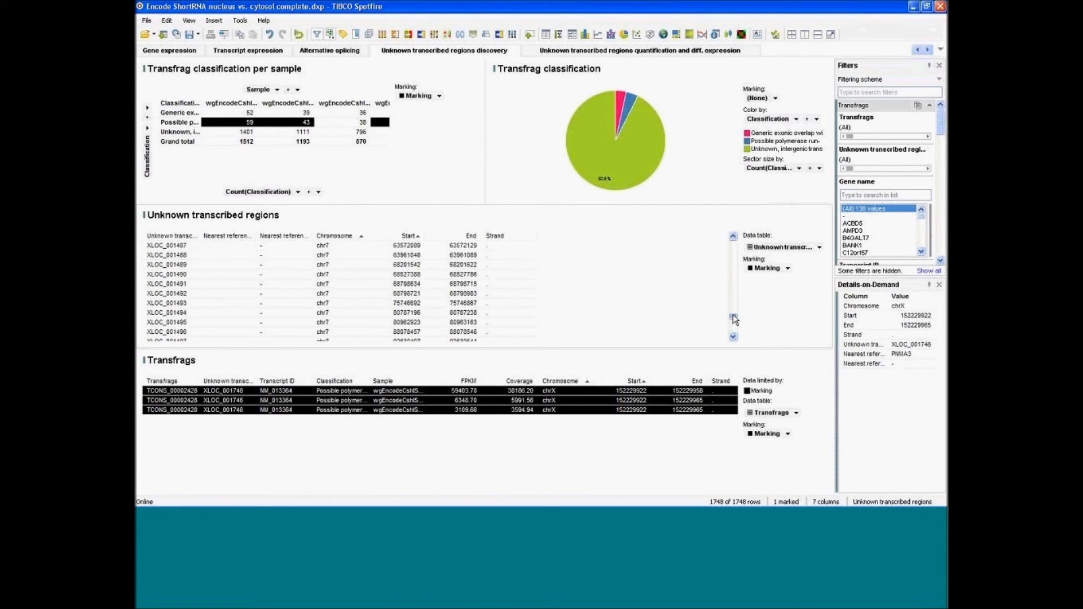
# - Open the unknown transcribed regions quantification page and extend its volcano plot's -Log10(adjusted p-value) axis to about 19
pyautogui.click(620, 54)
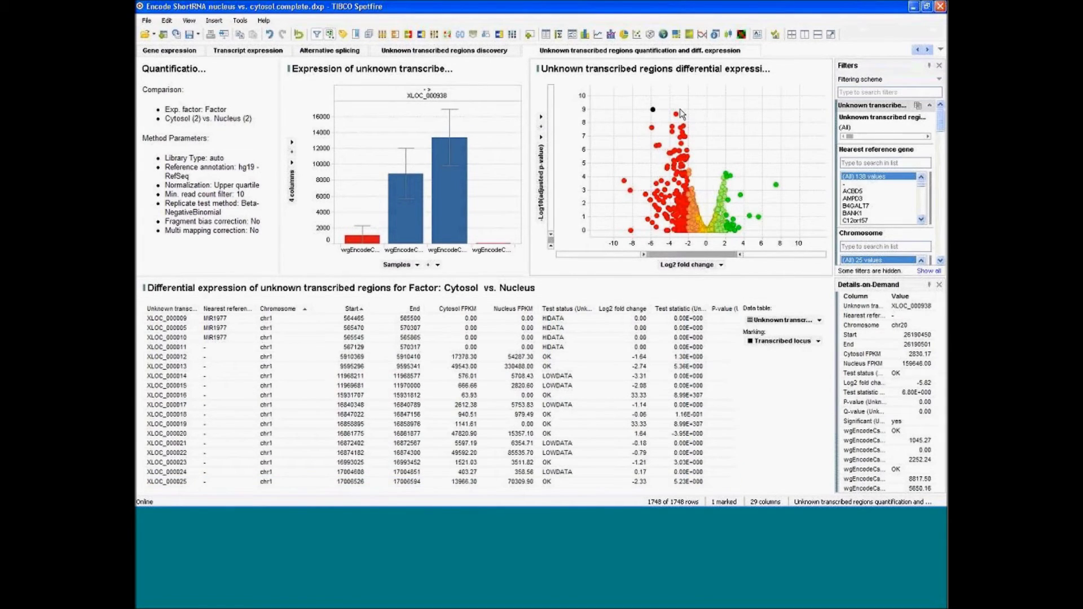
pyautogui.moveTo(677, 118)
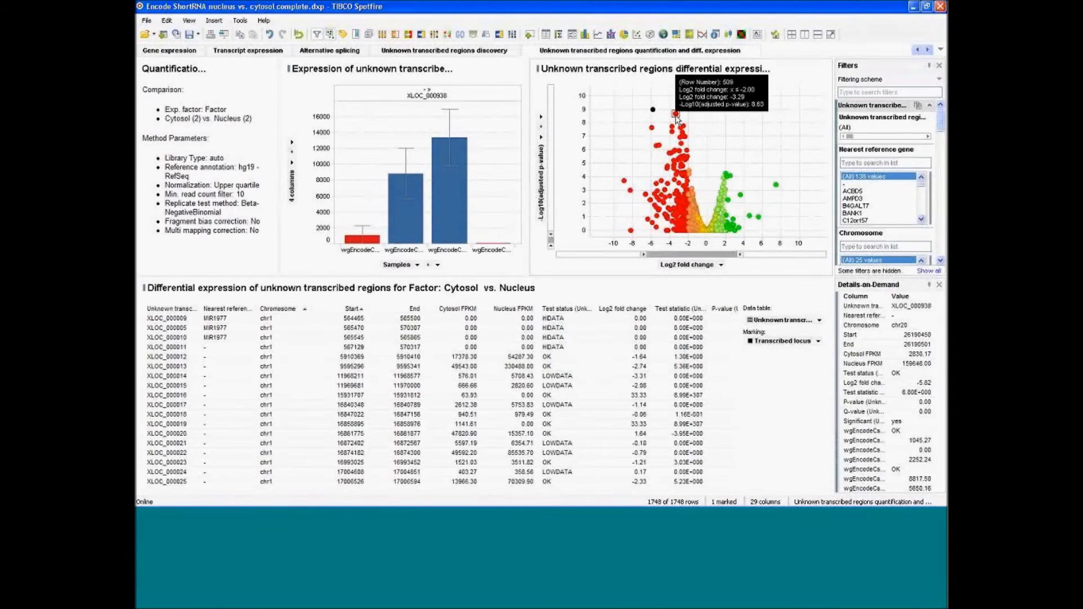
pyautogui.doubleClick(550, 228)
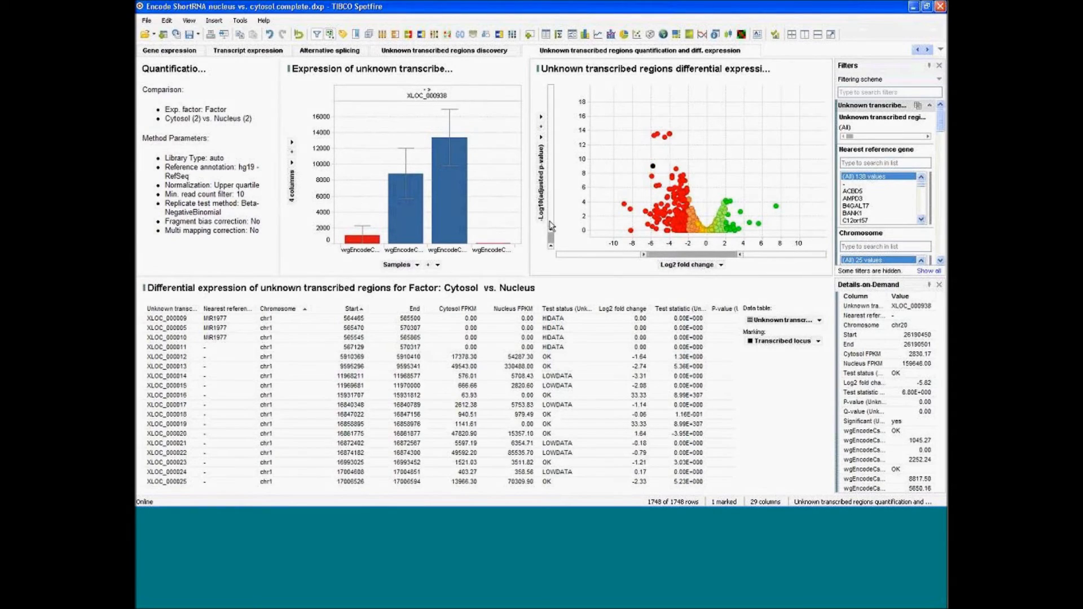
pyautogui.click(551, 228)
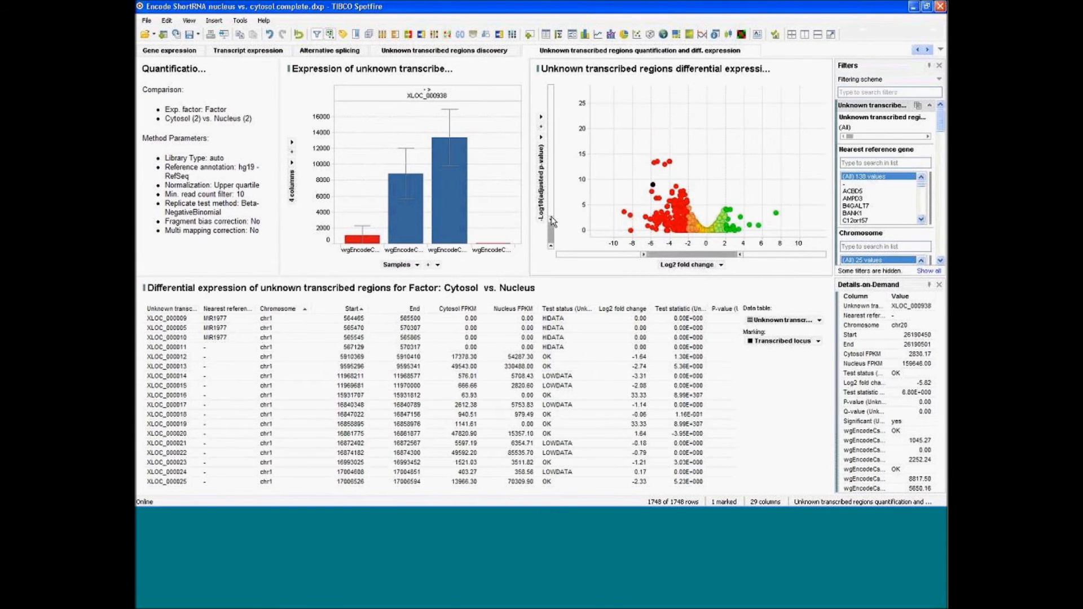
pyautogui.click(553, 222)
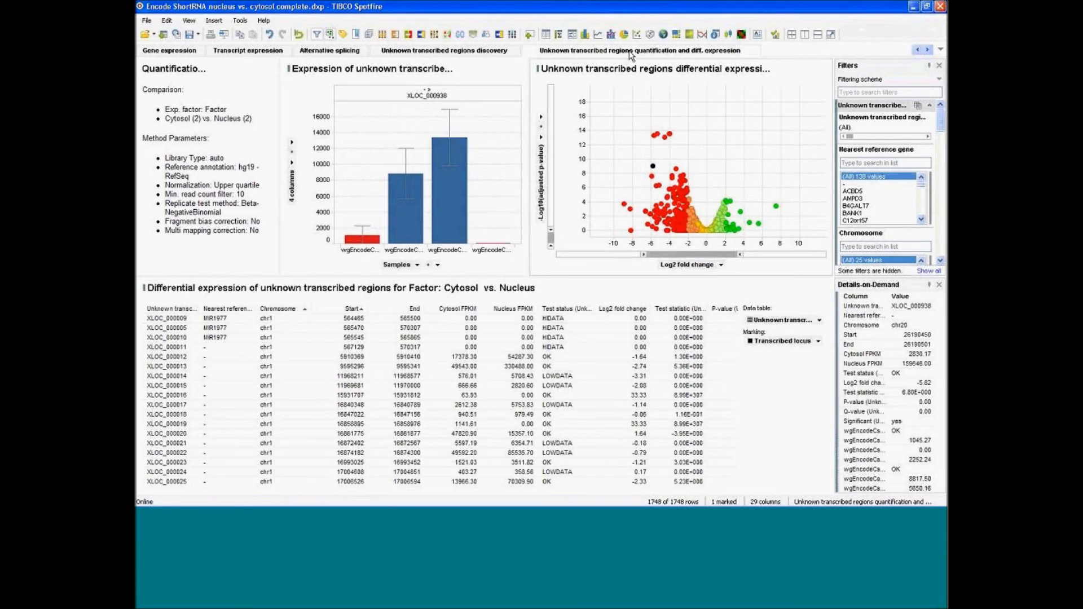
# - Mark the highly significant regions XLOC_001623 and XLOC_001399 in turn to compare their expression per sample
pyautogui.click(668, 135)
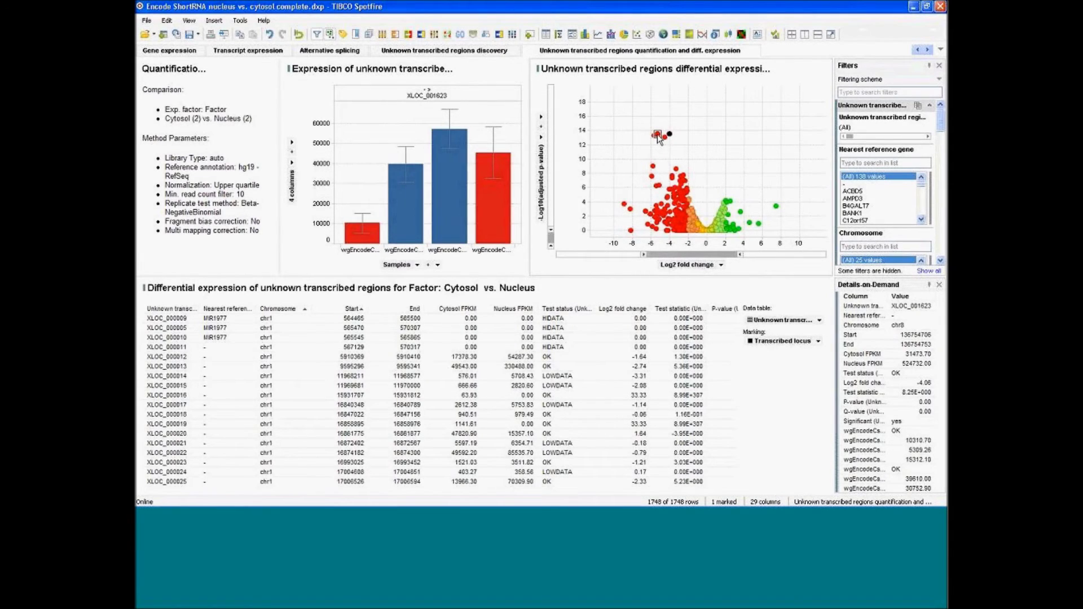
pyautogui.click(658, 135)
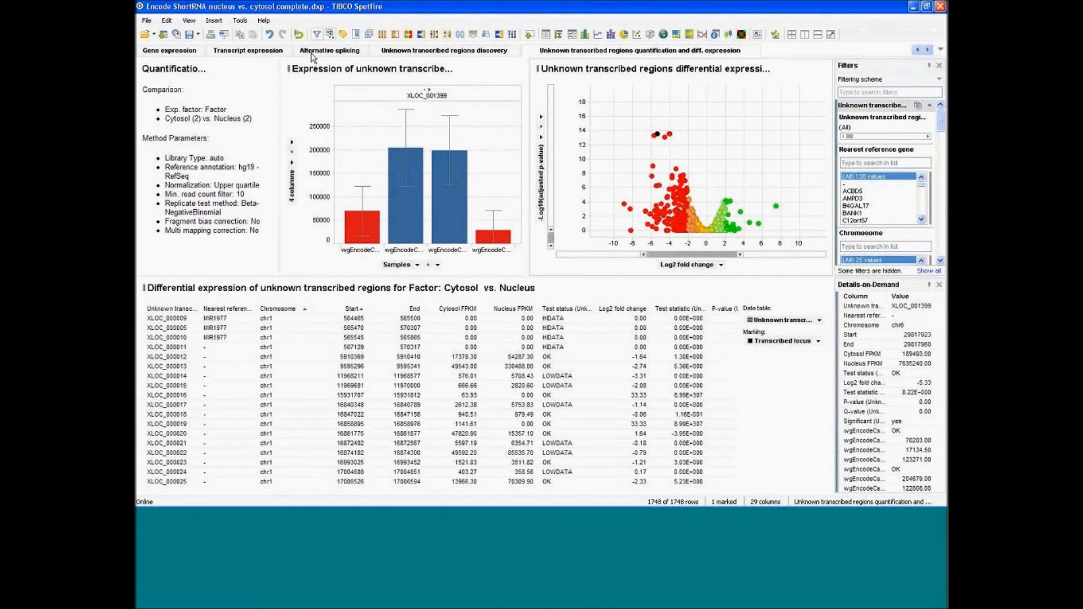
# - Return to the report's Number of mapped reads page to view the mapped reads per chromosome
pyautogui.click(916, 49)
pyautogui.click(916, 50)
pyautogui.click(917, 49)
pyautogui.click(917, 49)
pyautogui.click(916, 49)
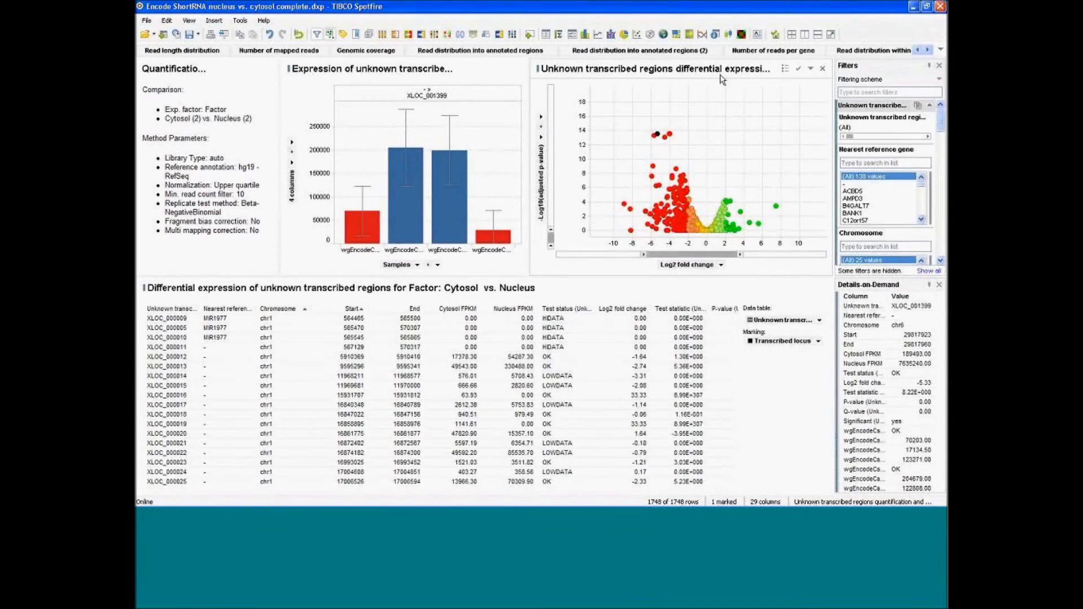
pyautogui.click(299, 52)
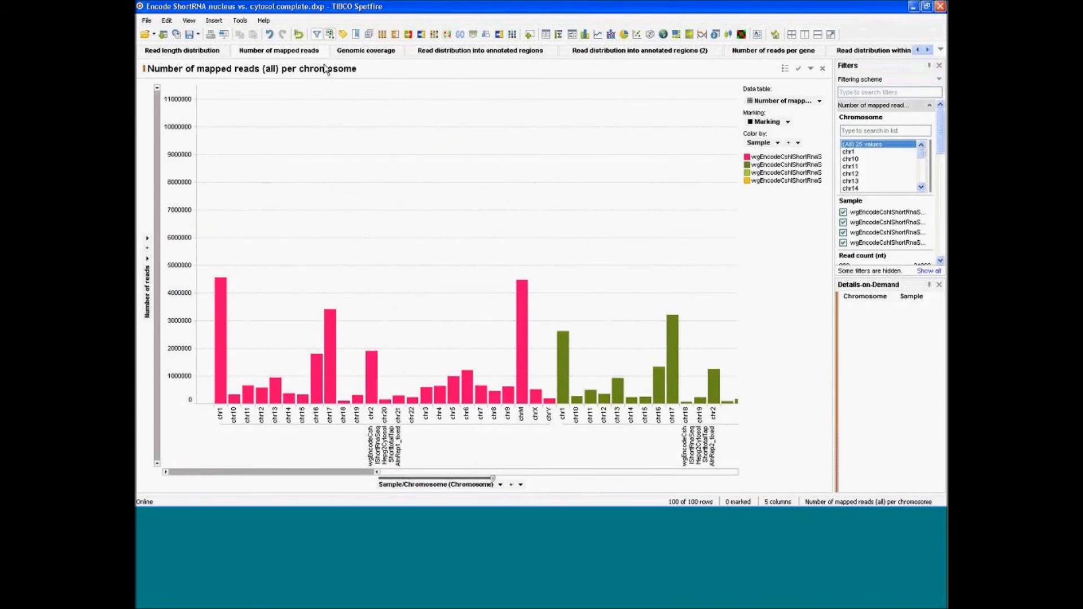
# - Switch to the PowerPoint slide show, go through the sRNAs cyto vs. nucleus distribution slides, and return to the Spotfire report
pyautogui.hotkey('alt', 'Tab')
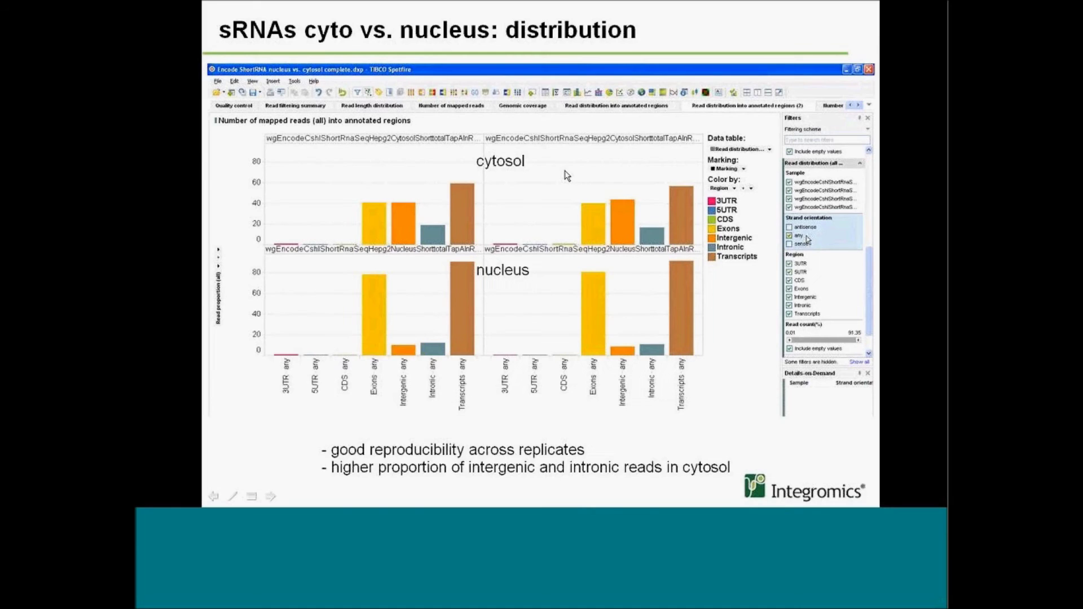
pyautogui.click(567, 175)
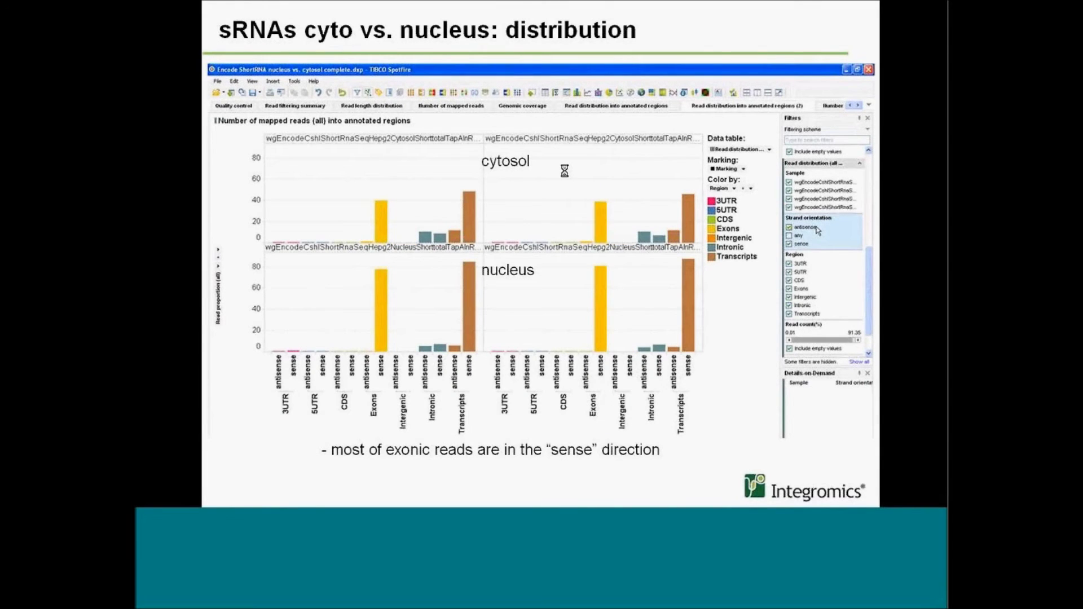
pyautogui.click(564, 170)
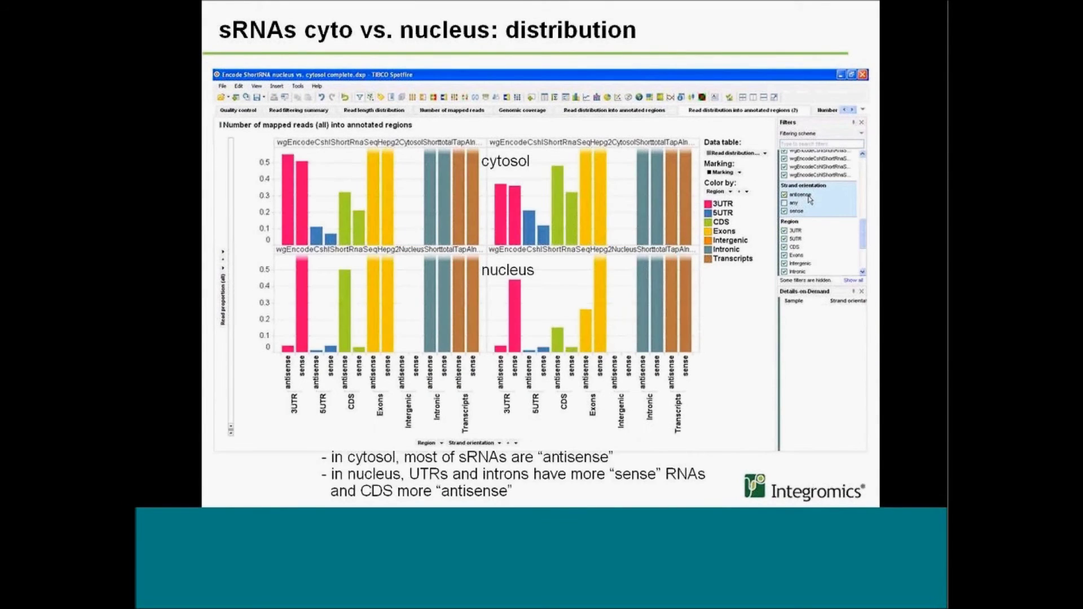
pyautogui.press('Right')
pyautogui.press('Right')
pyautogui.hotkey('alt', 'Tab')
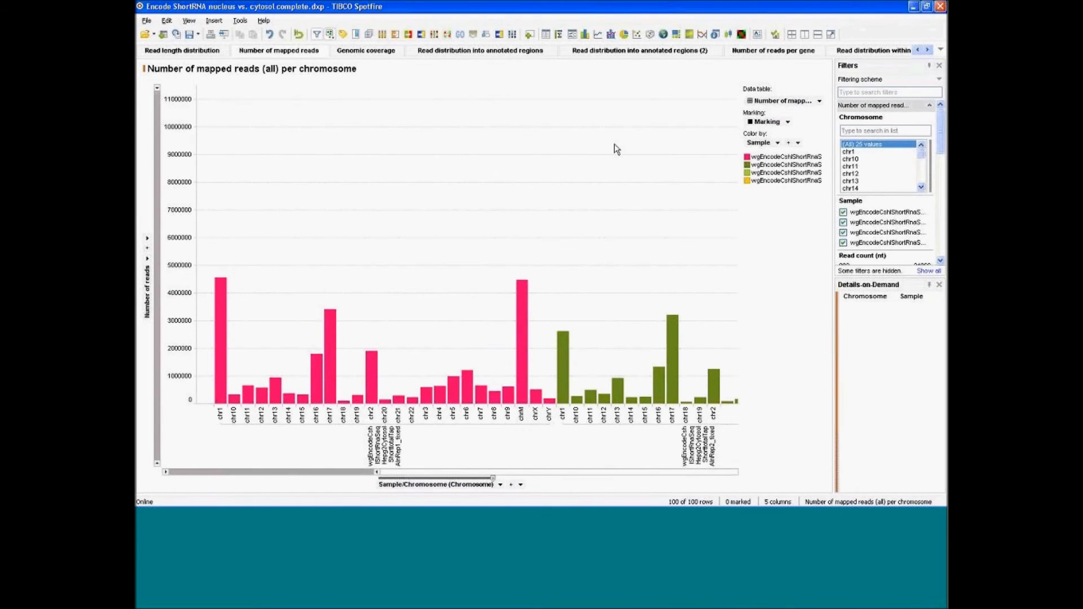
# - Open the Read distribution around TSSs page to compare read densities in the cytosol and nucleus samples
pyautogui.click(928, 51)
pyautogui.click(928, 51)
pyautogui.click(928, 51)
pyautogui.click(928, 51)
pyautogui.click(928, 51)
pyautogui.click(928, 51)
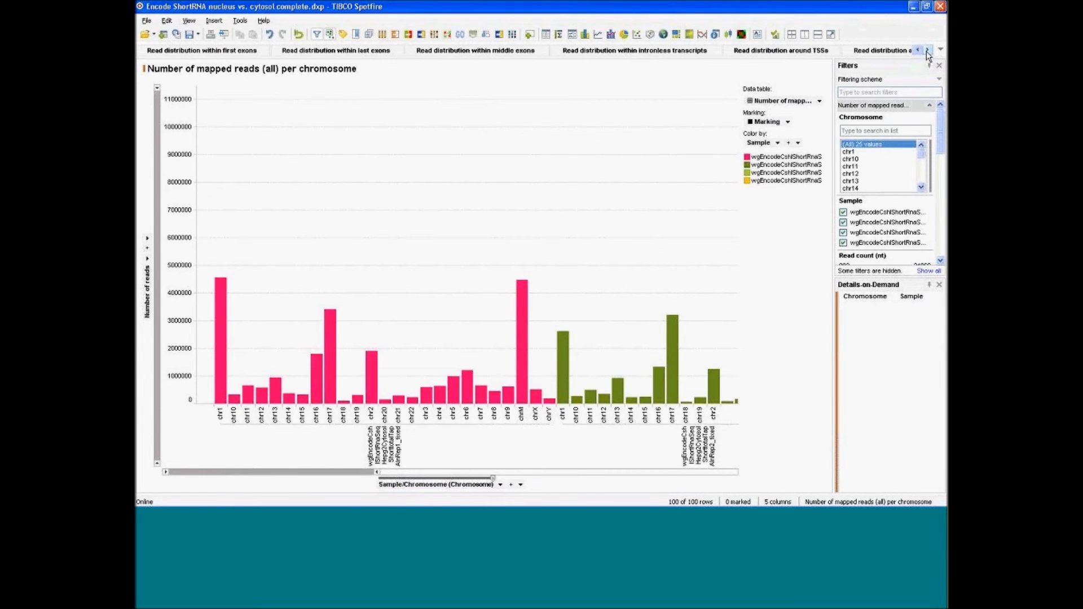
pyautogui.click(928, 51)
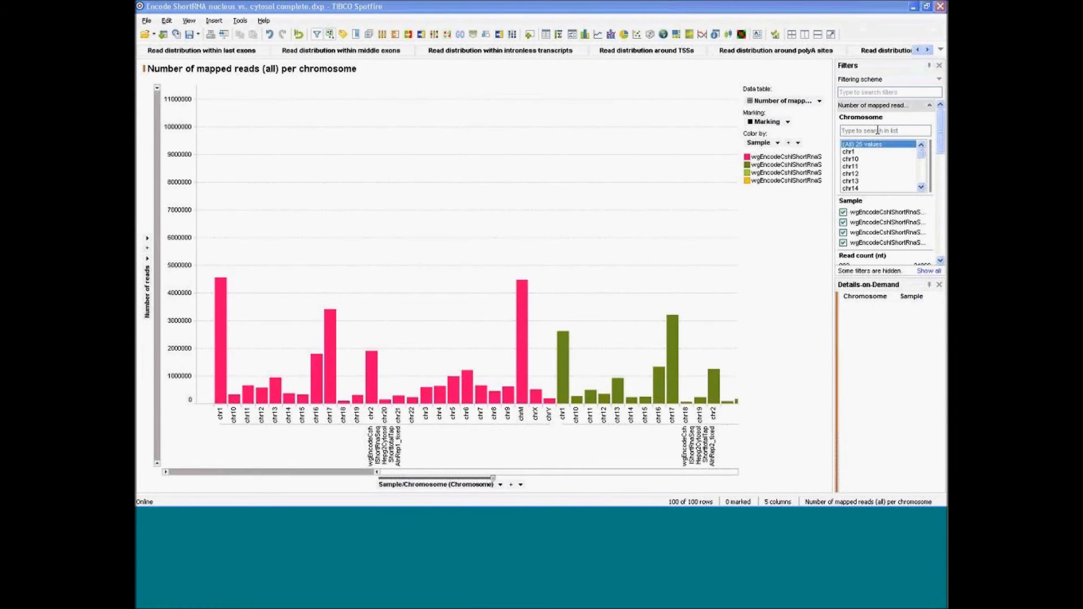
pyautogui.click(654, 54)
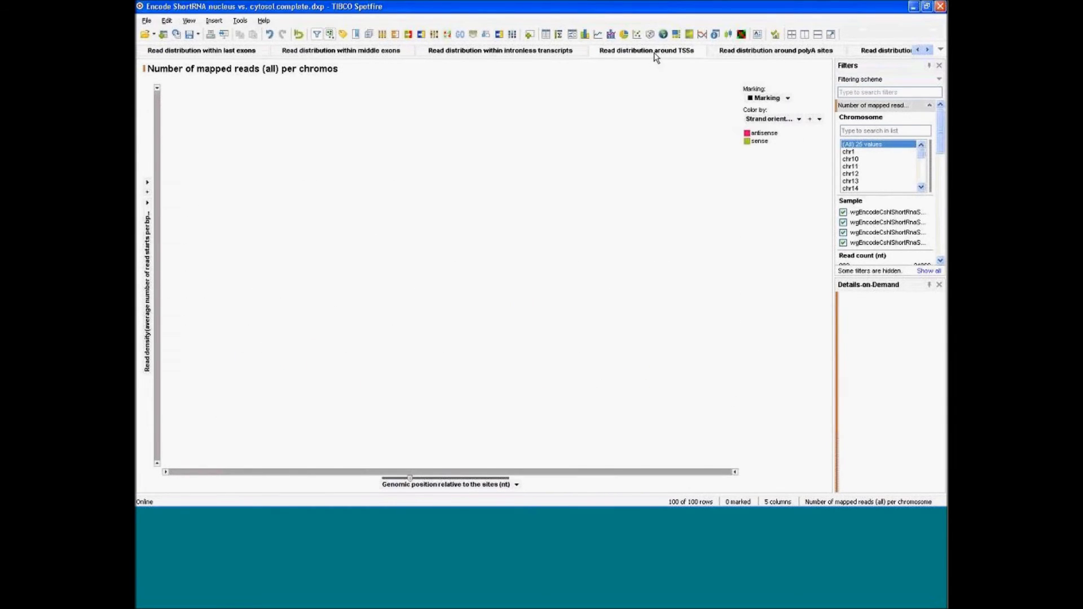
pyautogui.click(927, 50)
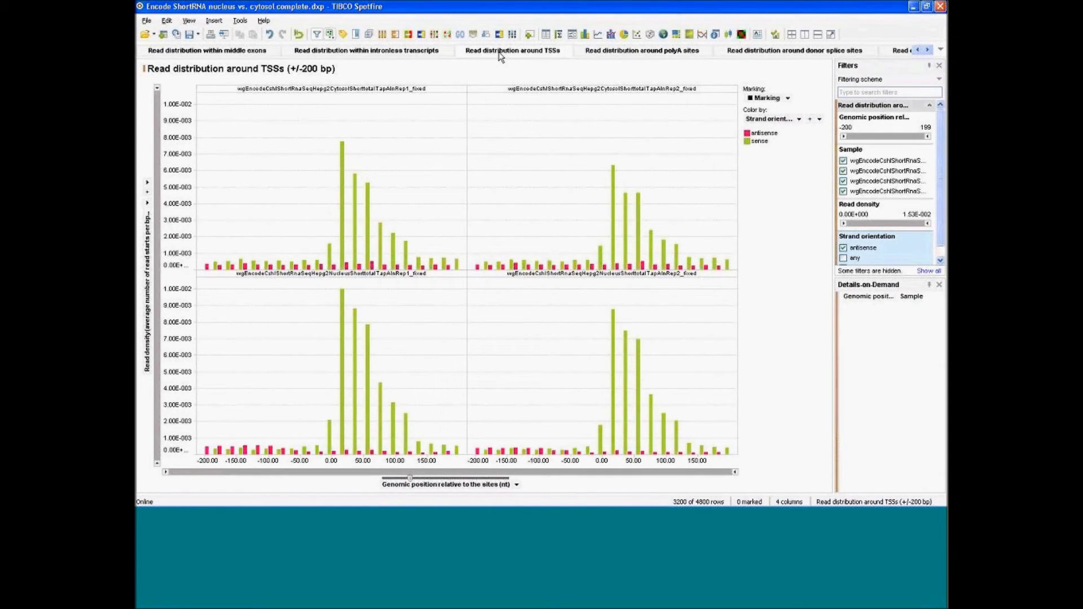
# - Set the TSS read distribution chart's trellis layout to a maximum of 1 row and 1 column
pyautogui.rightClick(501, 140)
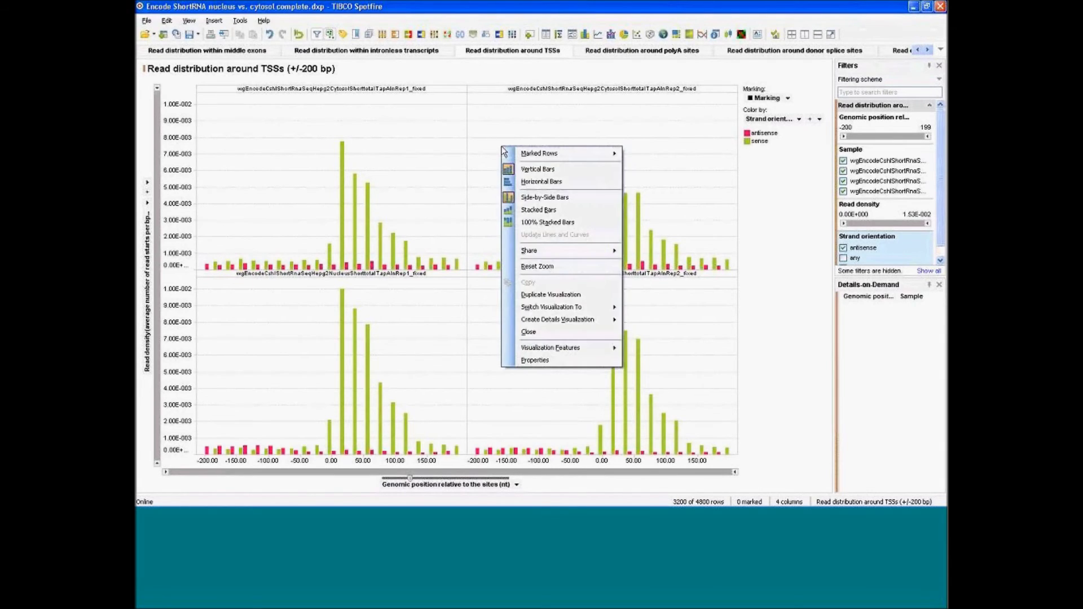
pyautogui.click(536, 363)
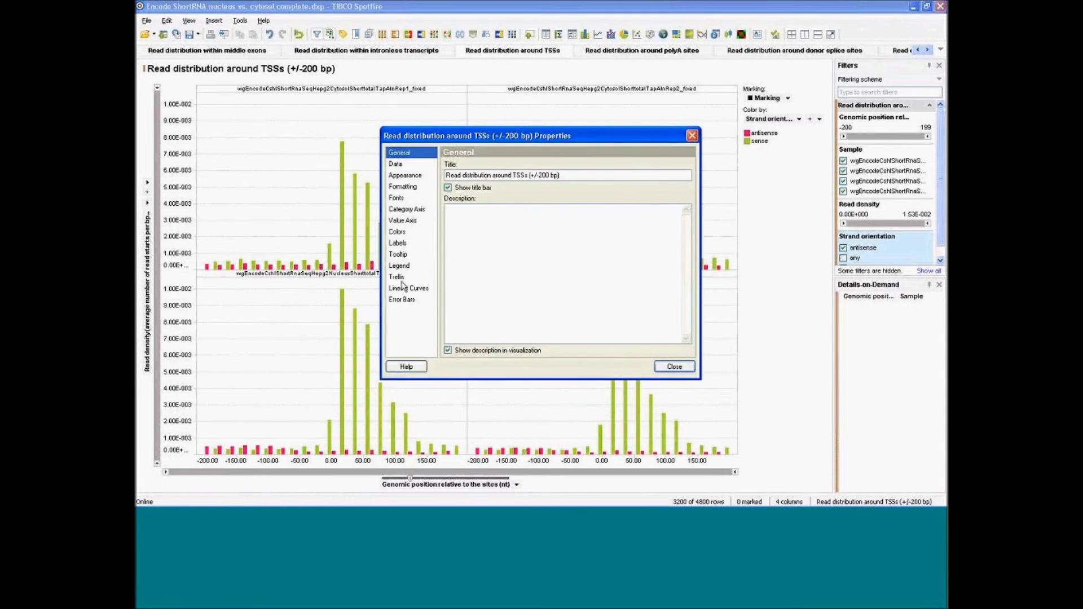
pyautogui.click(402, 277)
pyautogui.click(458, 275)
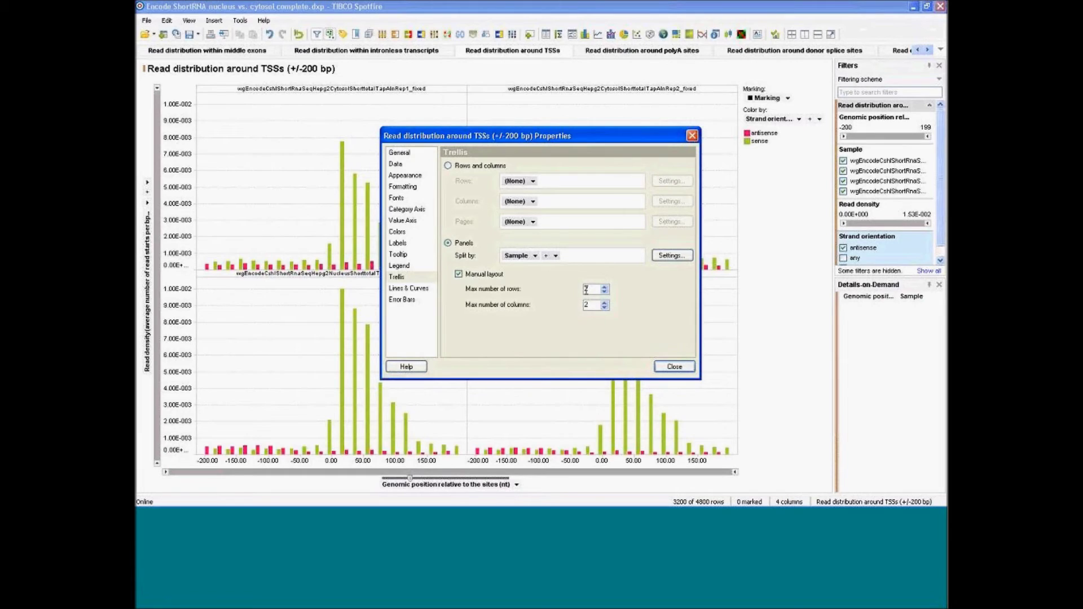
pyautogui.click(605, 292)
pyautogui.click(604, 306)
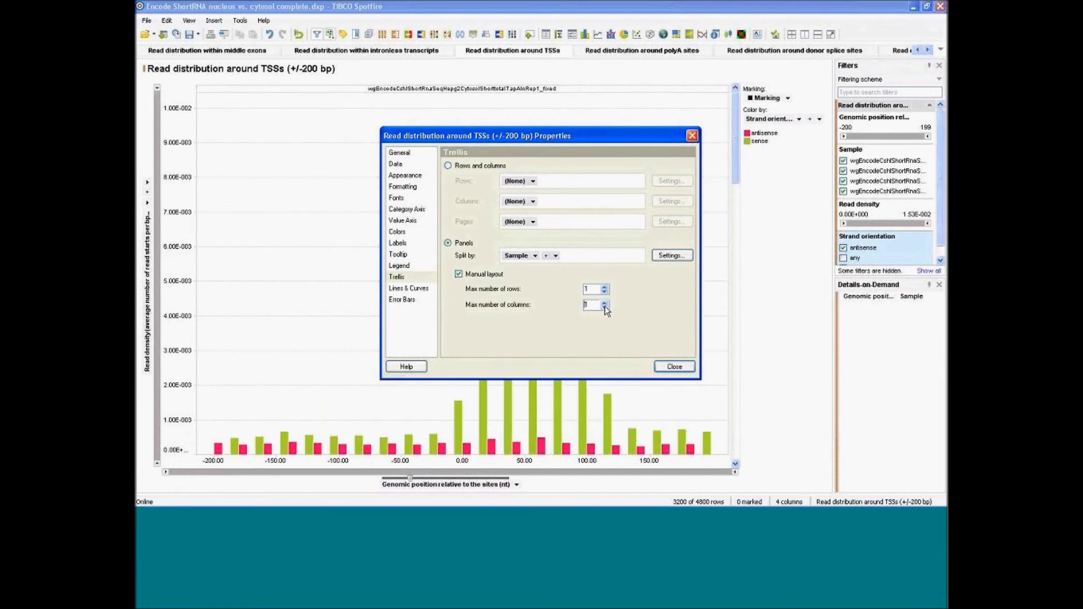
pyautogui.click(674, 367)
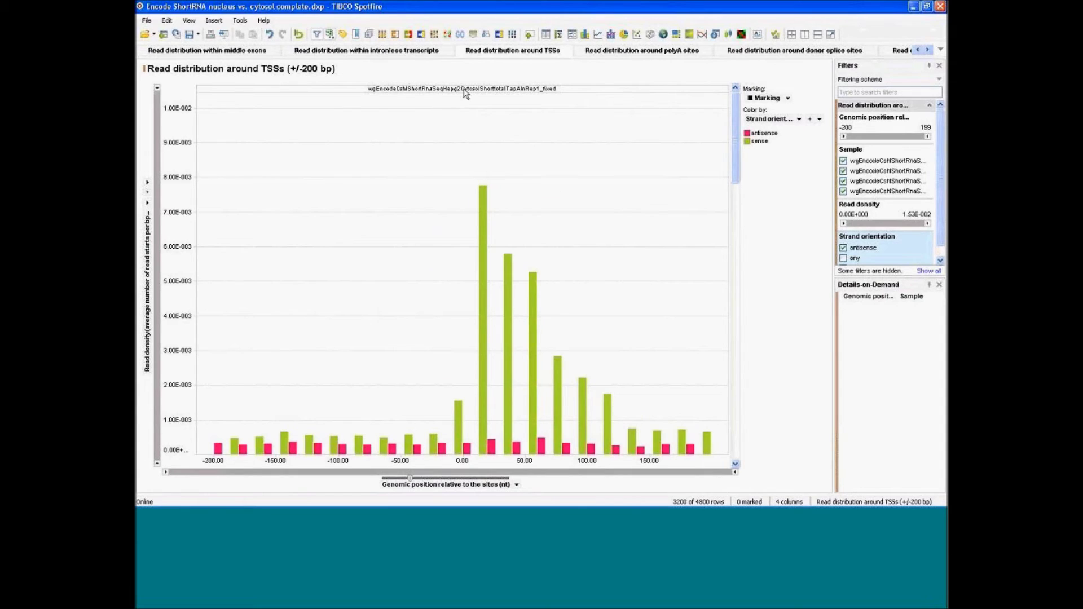
# - Increase the genomic position axis of the TSS chart to 88 bins and go through the samples' panels
pyautogui.moveTo(735, 131)
pyautogui.mouseDown()
pyautogui.moveTo(742, 387)
pyautogui.moveTo(736, 127)
pyautogui.mouseUp()
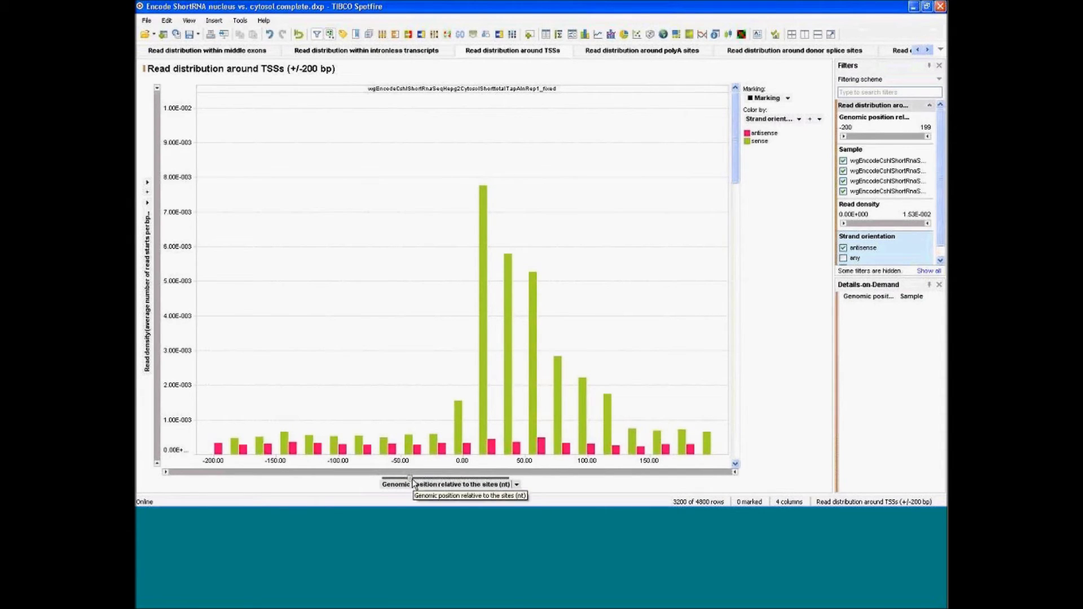
pyautogui.moveTo(431, 481)
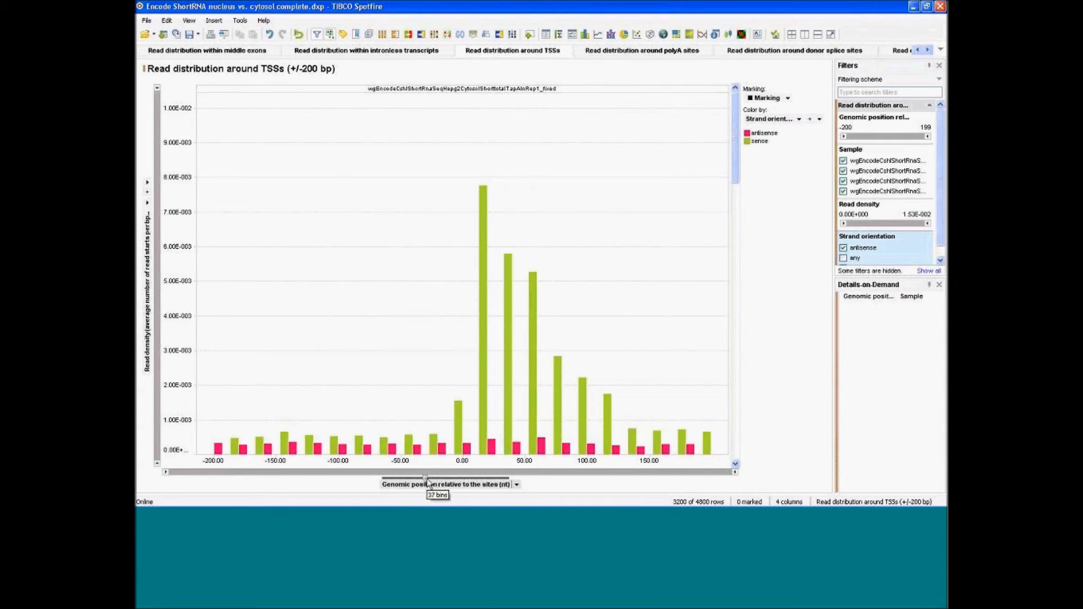
pyautogui.moveTo(431, 481); pyautogui.dragTo(436, 478)
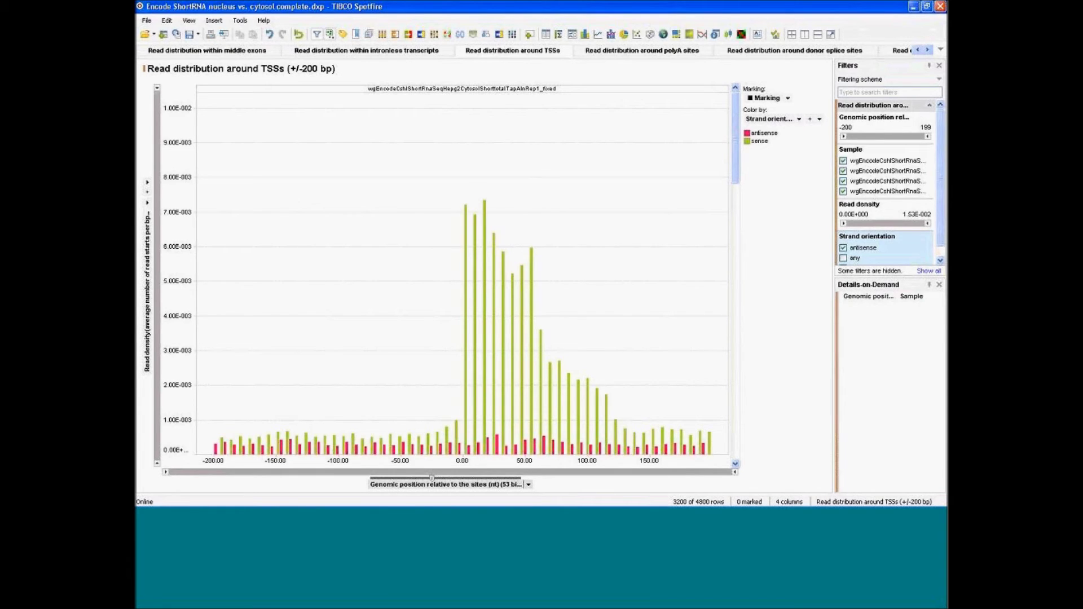
pyautogui.moveTo(432, 478); pyautogui.dragTo(446, 480)
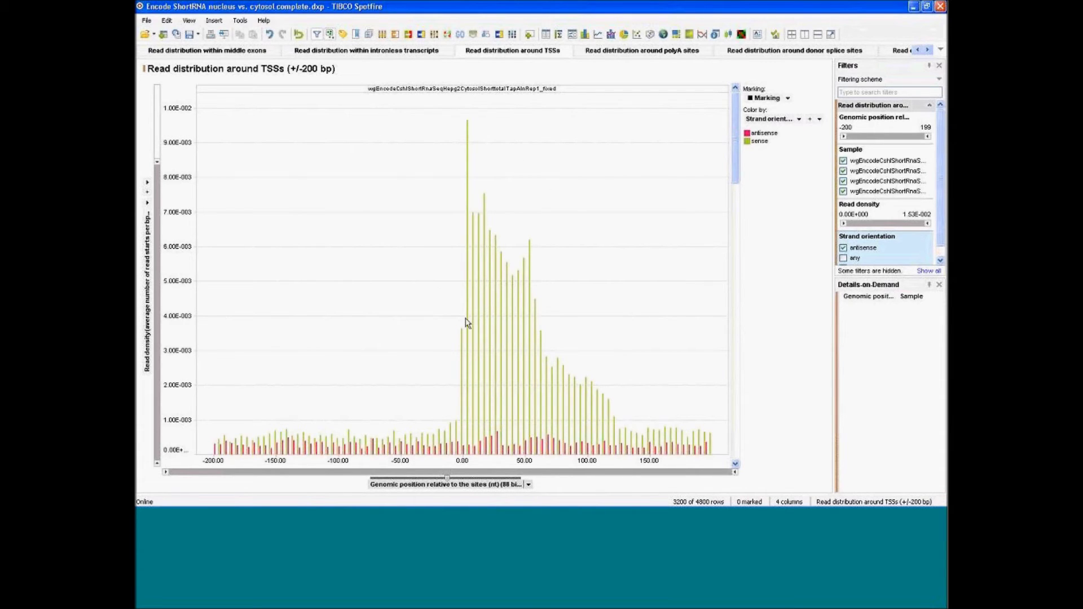
pyautogui.click(736, 194)
pyautogui.moveTo(736, 191); pyautogui.dragTo(734, 164)
# - Switch to the PowerPoint slide show and advance to the slide on CAGE tags capturing capped 5' ends
pyautogui.hotkey('alt', 'Tab')
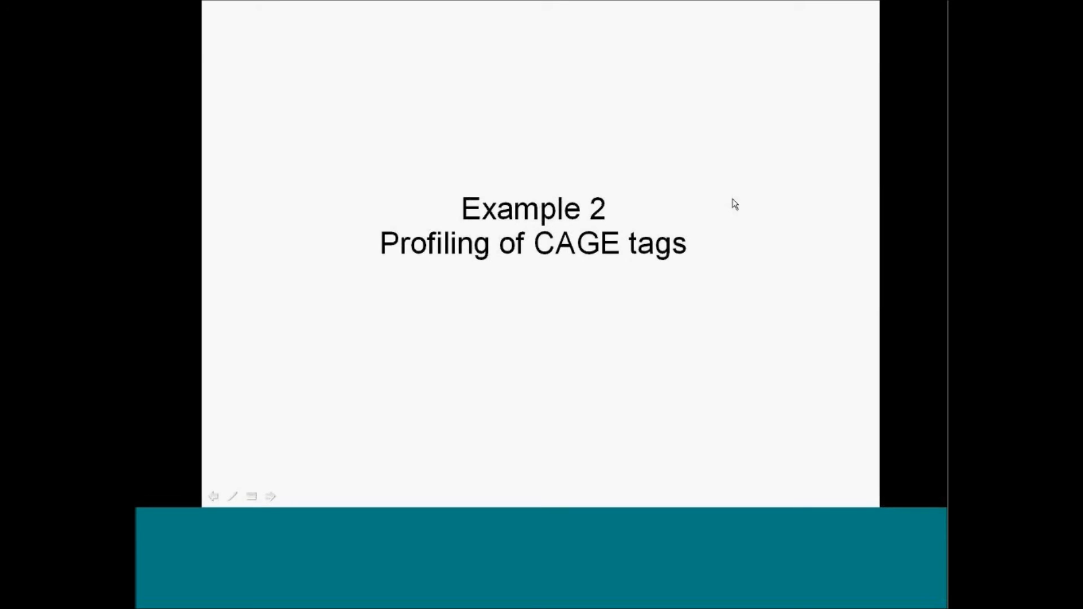
pyautogui.press('Right')
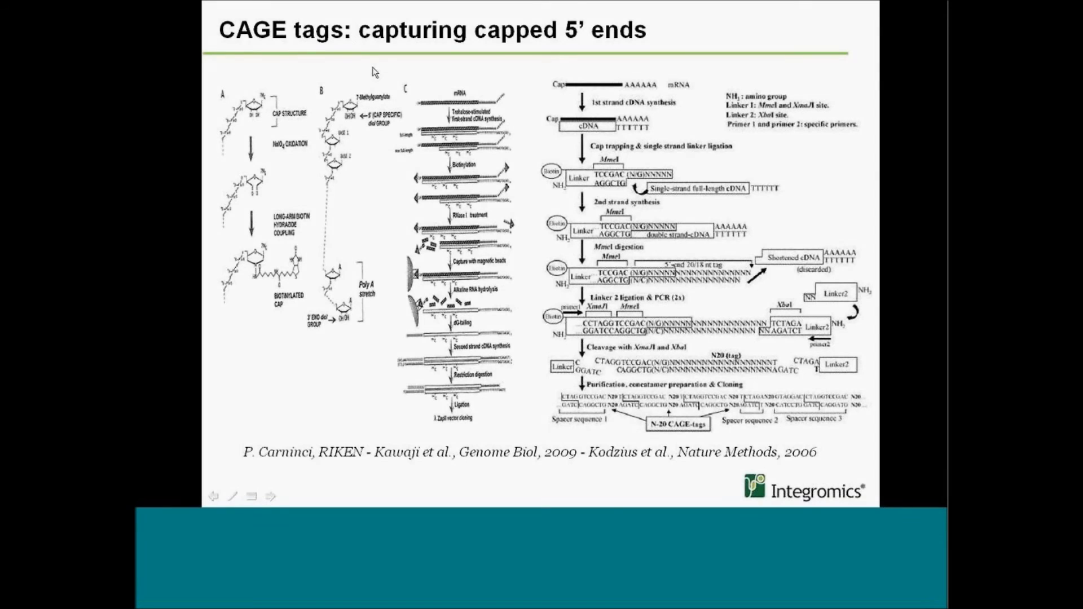
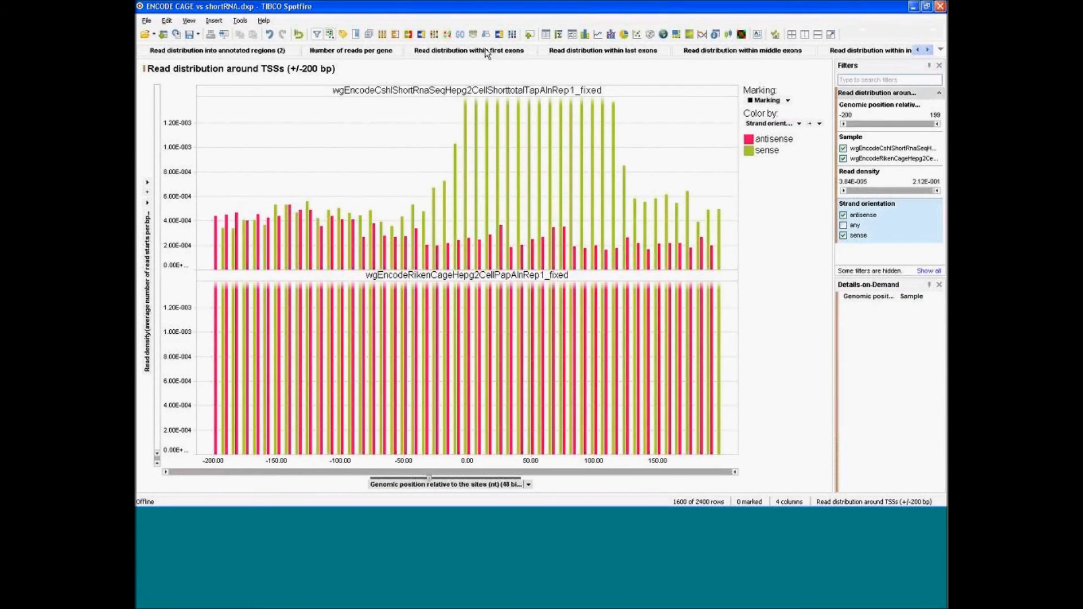
# - View the annotated-region read distributions in the ENCODE CAGE vs shortRNA report, ending on the RikenCage sample's all-reads panel
pyautogui.click(244, 53)
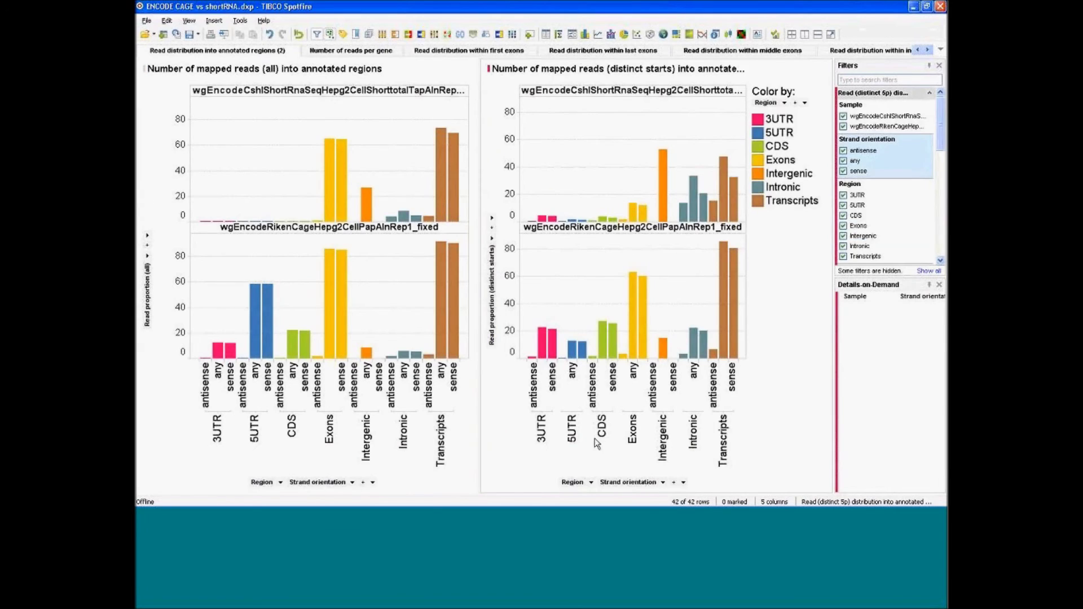
pyautogui.moveTo(610, 430)
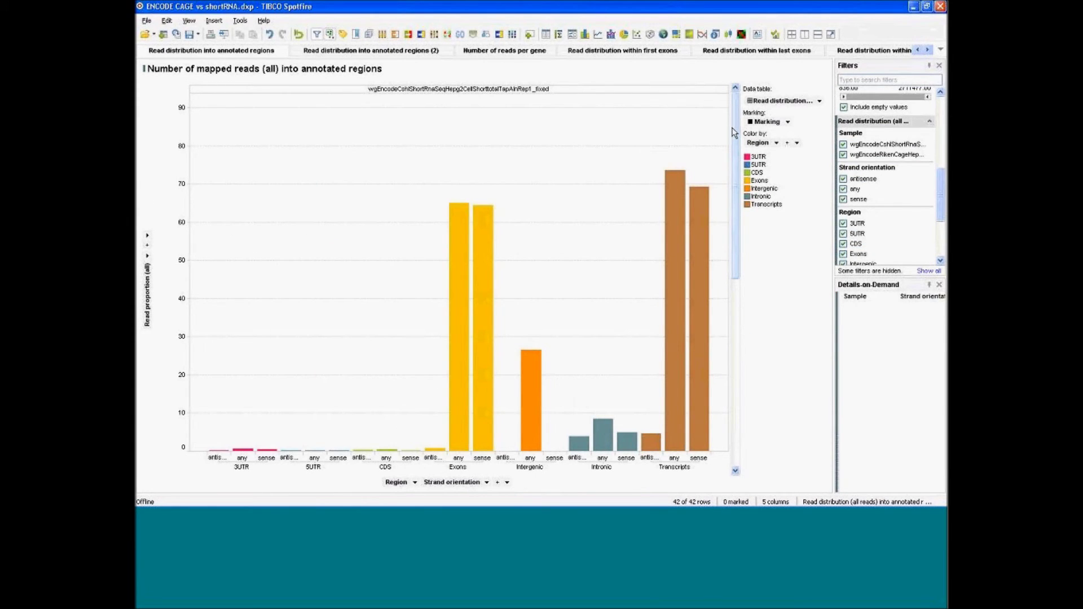
pyautogui.moveTo(732, 131); pyautogui.dragTo(734, 317)
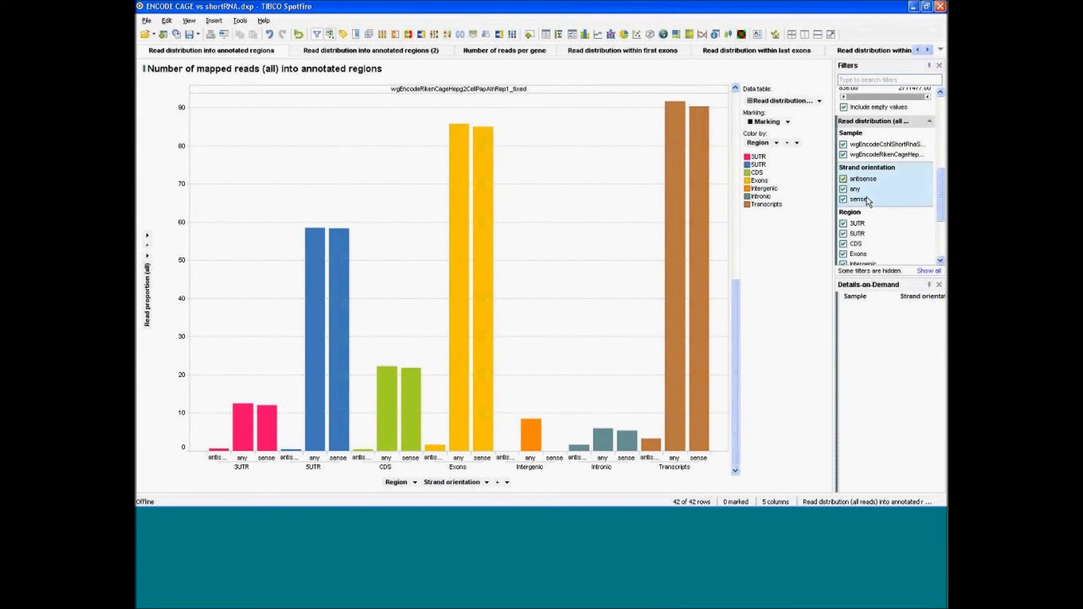
# - Filter the annotated-region chart to strand orientation "any" only and inspect the 3UTR bar's read proportion
pyautogui.click(860, 179)
pyautogui.click(858, 199)
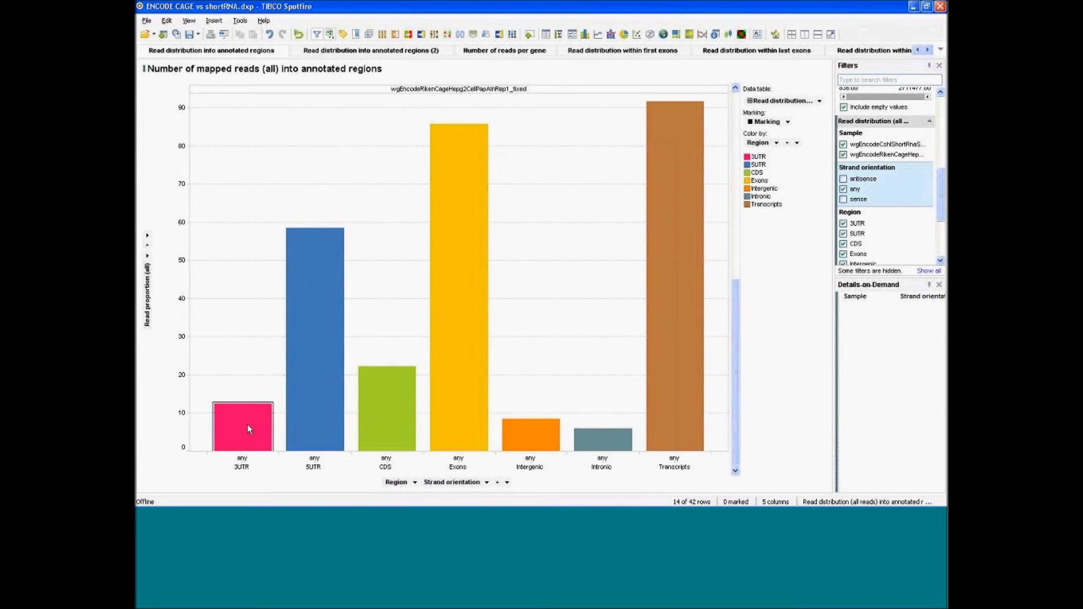
pyautogui.moveTo(241, 446)
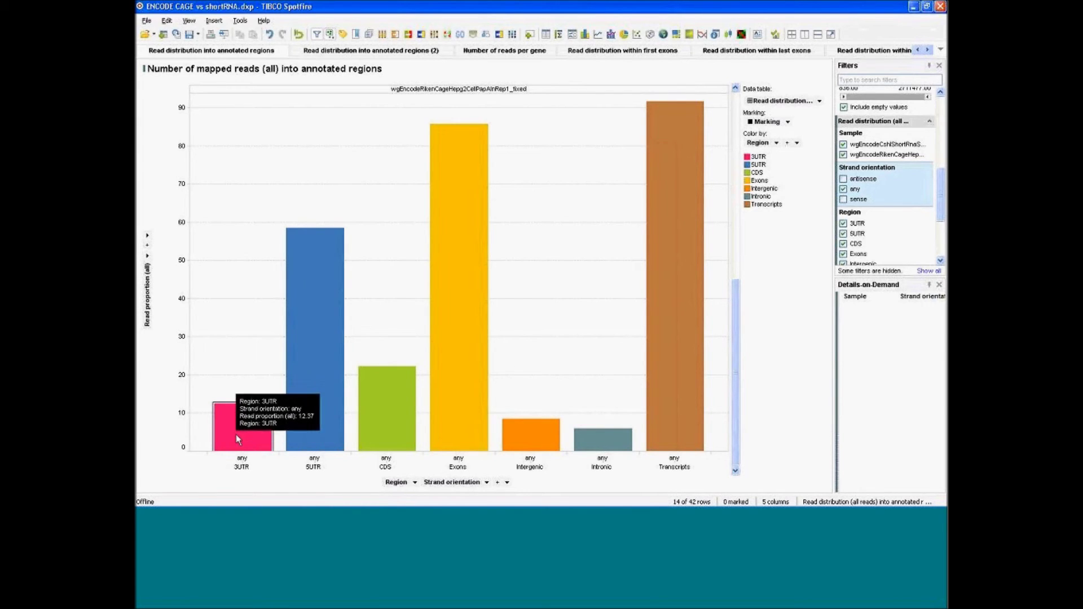
pyautogui.moveTo(697, 165)
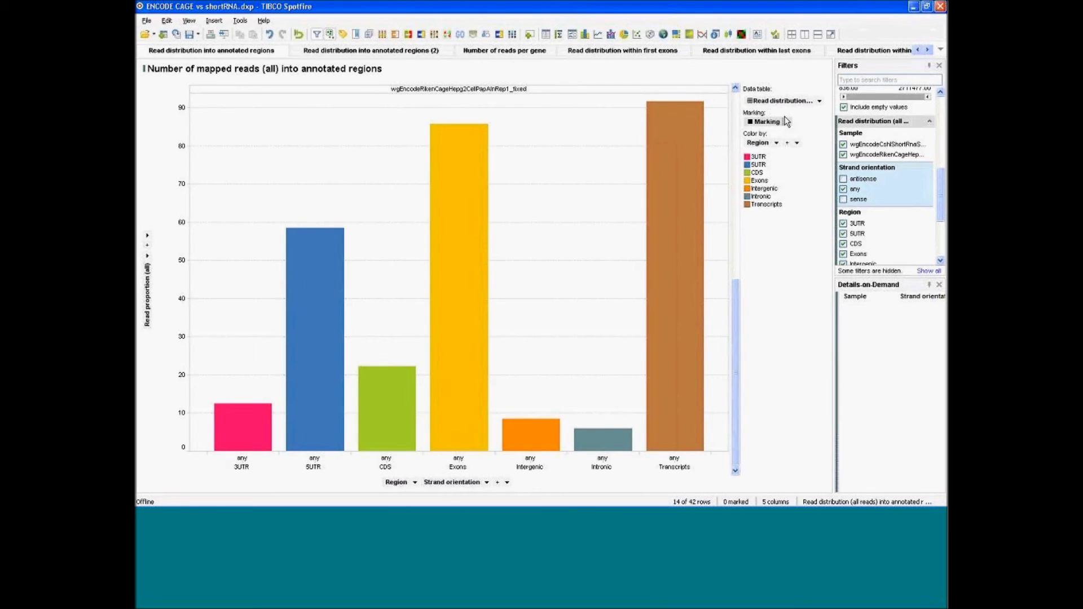
# - Open the Read distribution around donor splice sites page for the CAGE and short RNA samples
pyautogui.click(928, 50)
pyautogui.click(928, 49)
pyautogui.click(928, 50)
pyautogui.click(928, 49)
pyautogui.click(928, 50)
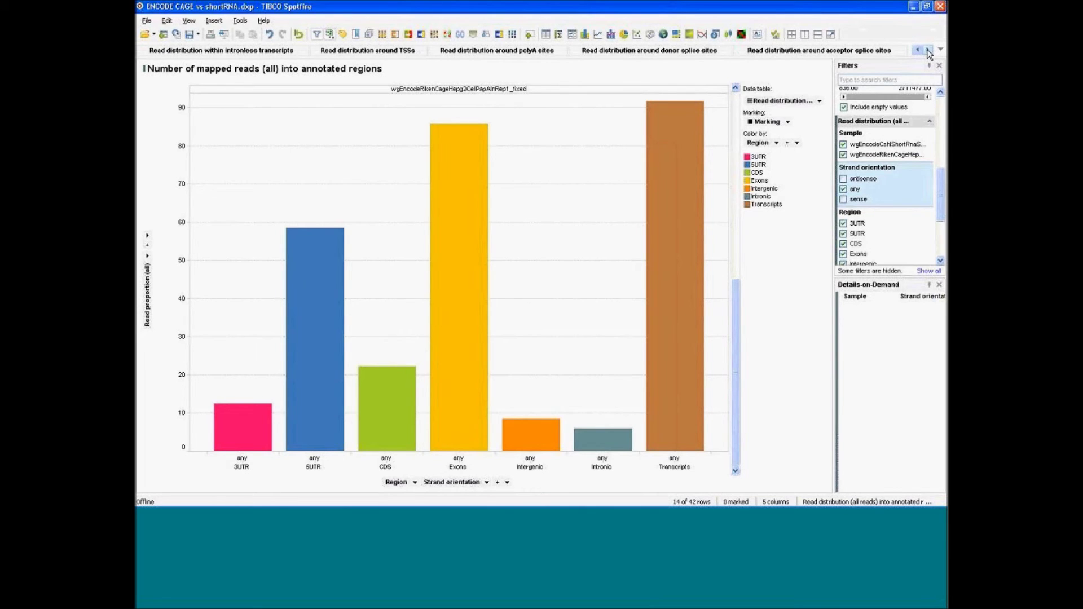
pyautogui.click(661, 57)
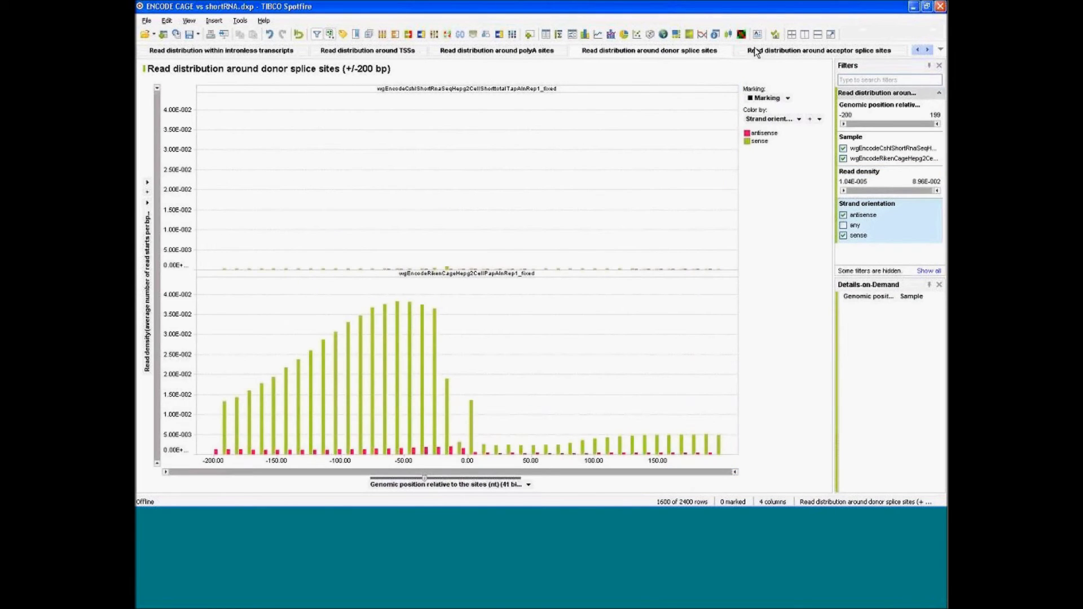
# - Compare the read distributions around acceptor and donor splice sites by alternating between their pages, and switch to the PowerPoint slide show
pyautogui.click(756, 52)
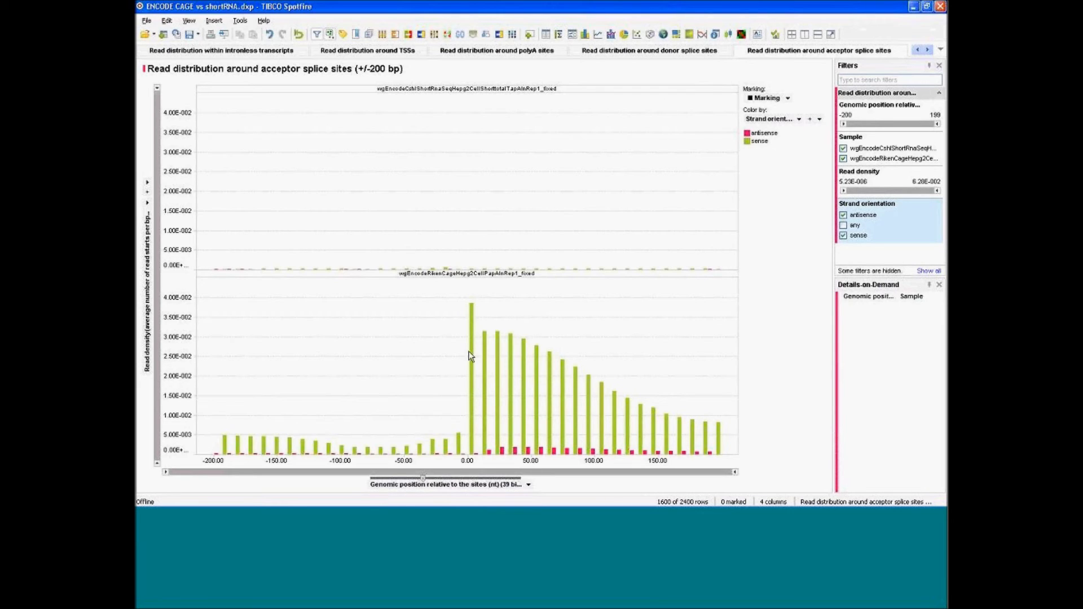
pyautogui.click(647, 53)
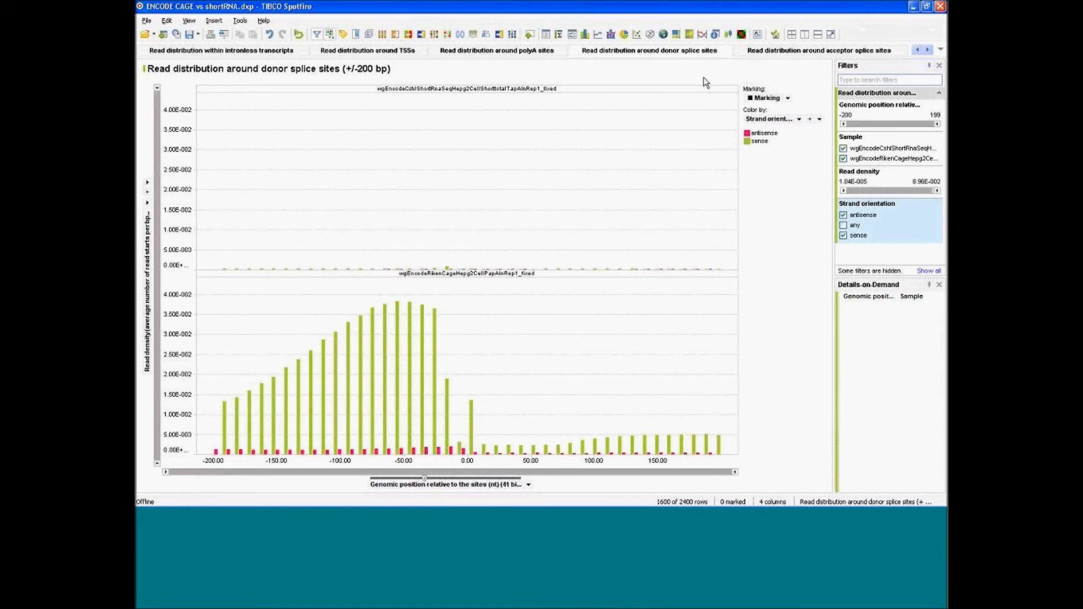
pyautogui.click(760, 52)
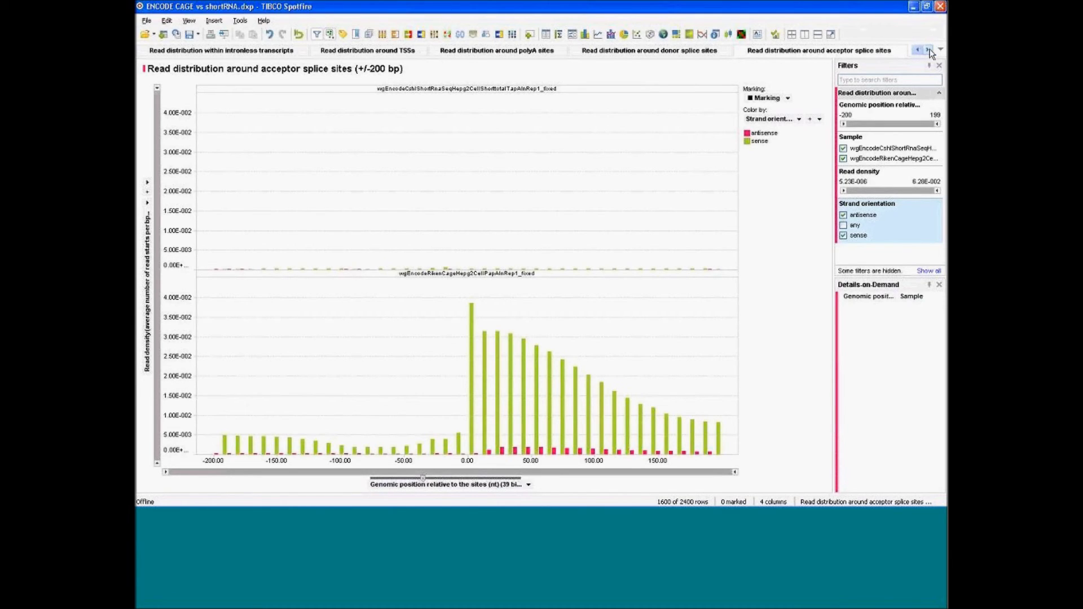
pyautogui.click(689, 52)
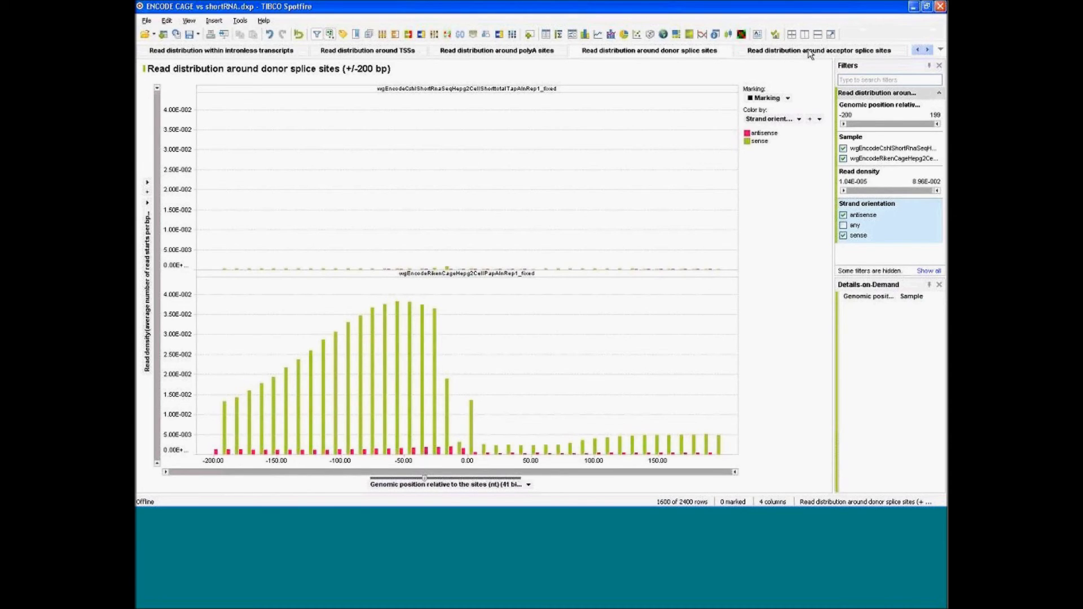
pyautogui.hotkey('alt', 'Tab')
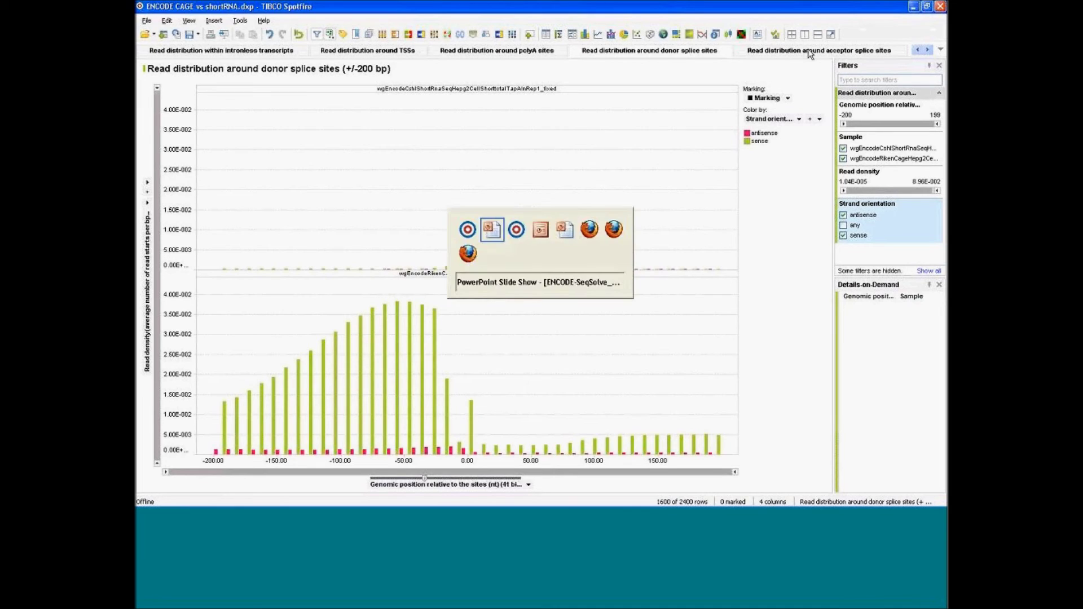
# - Switch to the PowerPoint slide show and advance from "sRNAs around TSSs" to the "sRNAs vs. CAGE tags: in internal exons" slide
pyautogui.hotkey('alt', 'Tab')
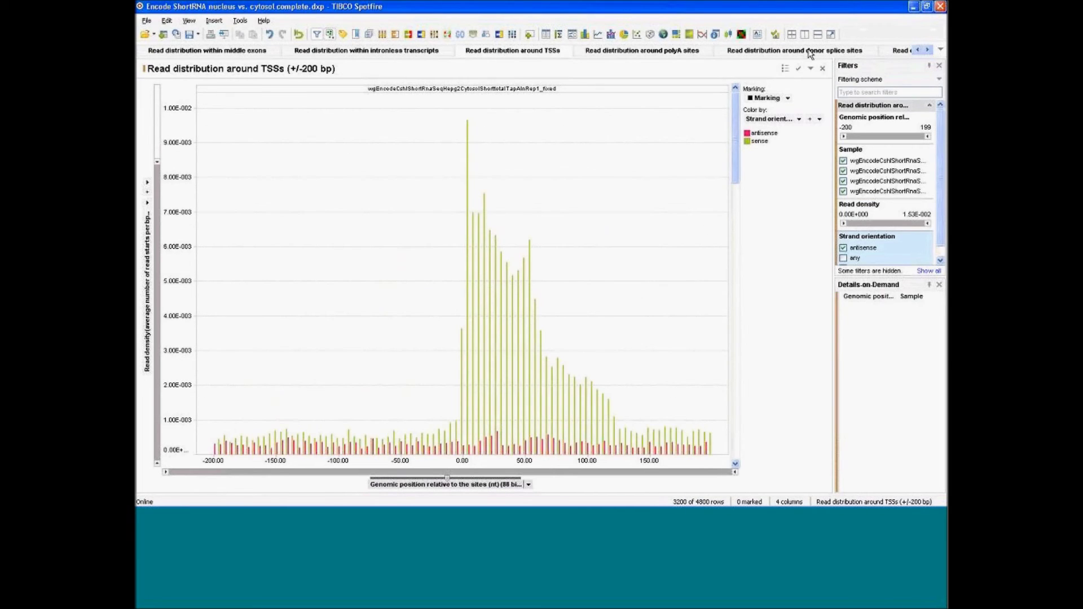
pyautogui.hotkey('alt', 'Tab')
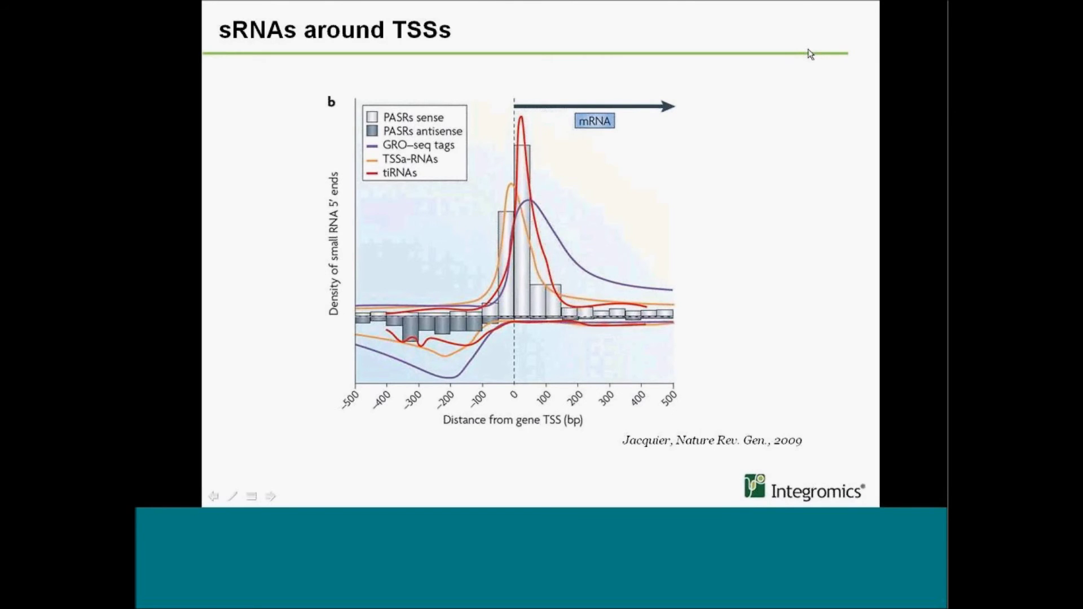
pyautogui.click(810, 53)
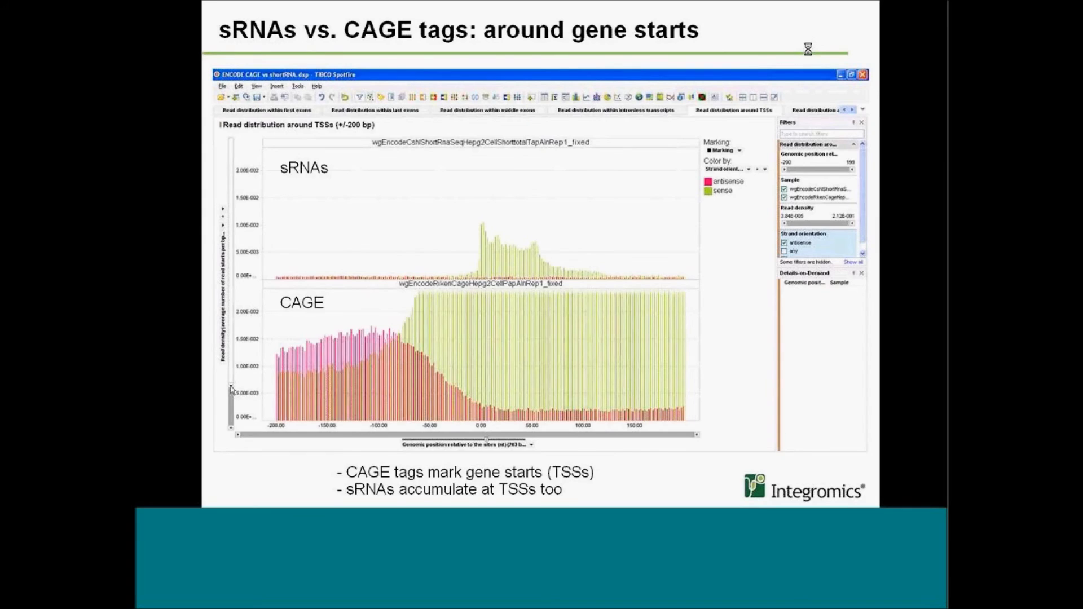
pyautogui.click(808, 49)
pyautogui.press('Right')
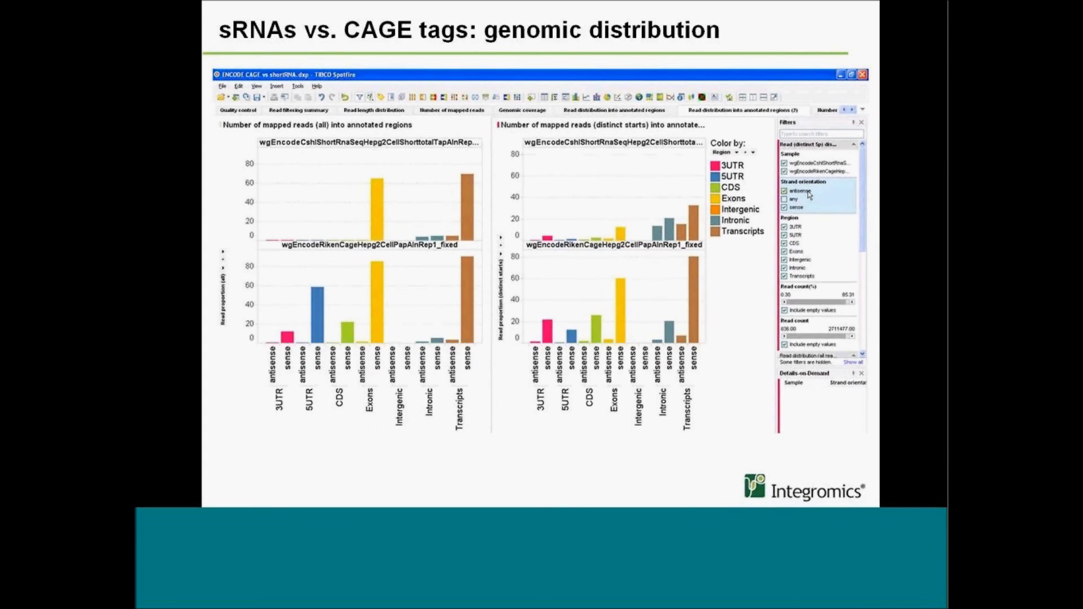
pyautogui.press('Right')
pyautogui.press('Right')
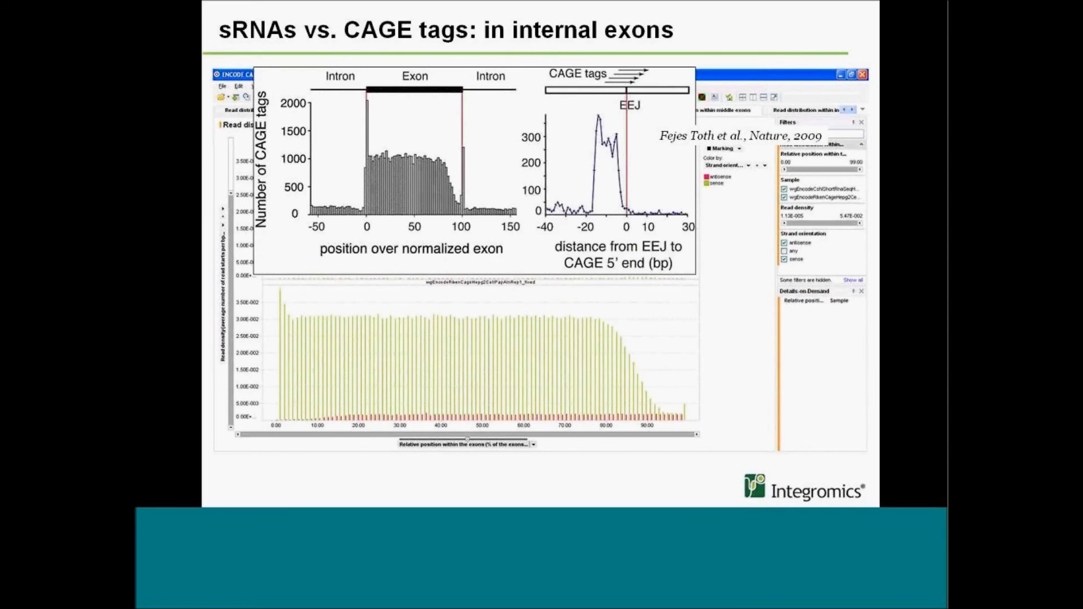
# - Open Read distribution within middle exons in the ENCODE CAGE vs shortRNA Spotfire report and compare it with the internal exons slide in PowerPoint
pyautogui.hotkey('alt', 'Tab')
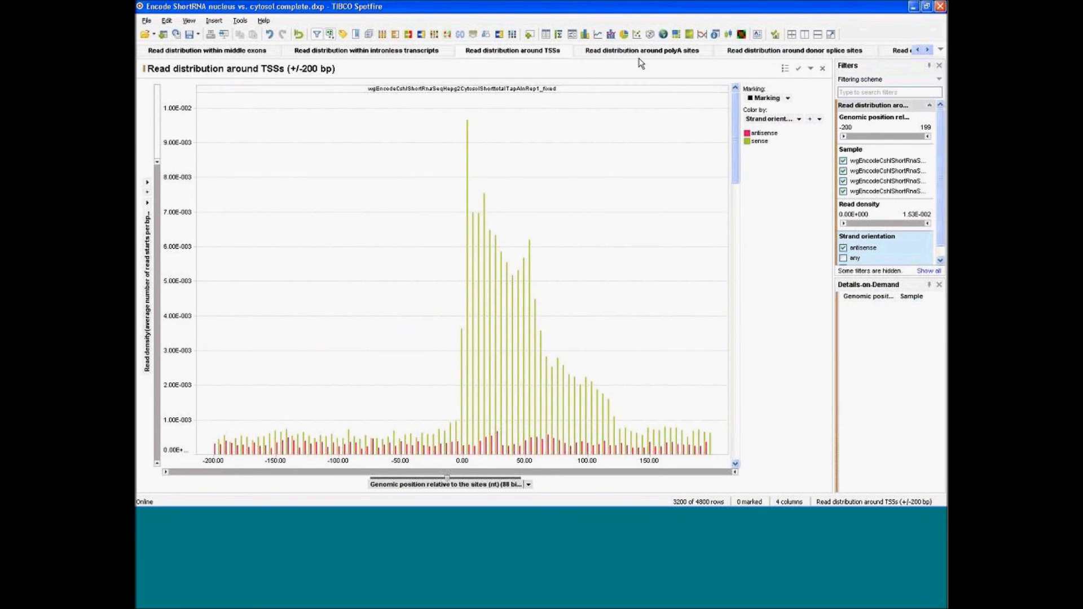
pyautogui.click(368, 52)
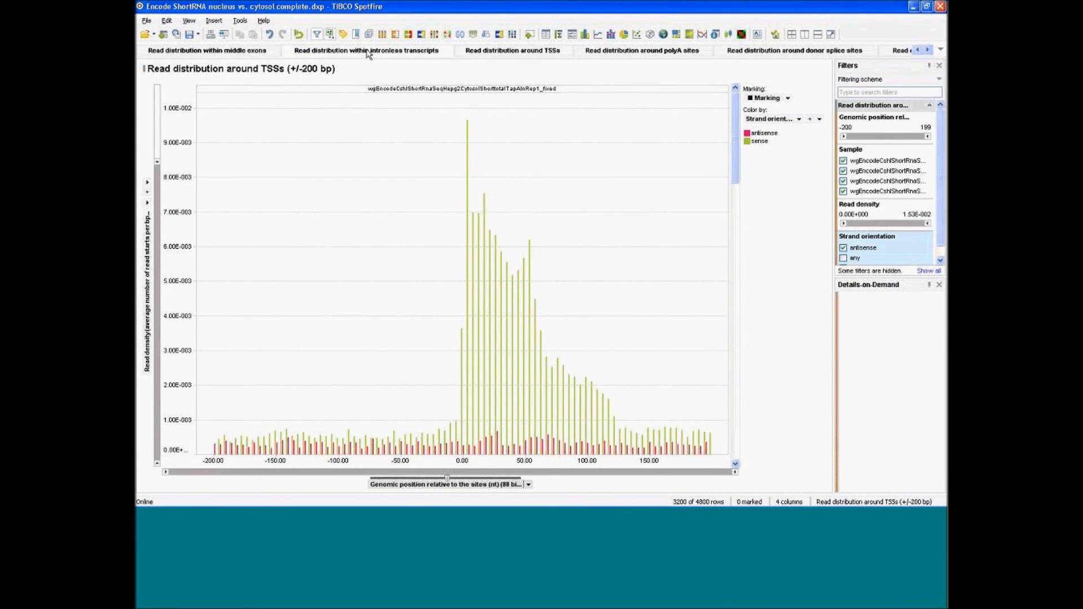
pyautogui.hotkey('alt', 'Tab')
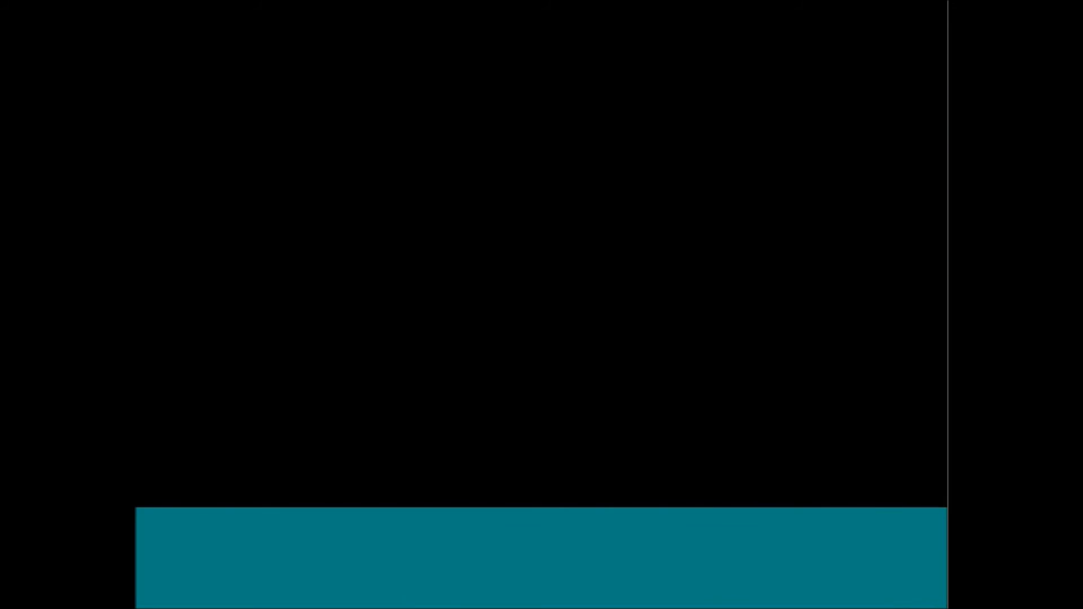
pyautogui.hotkey('alt', 'Tab')
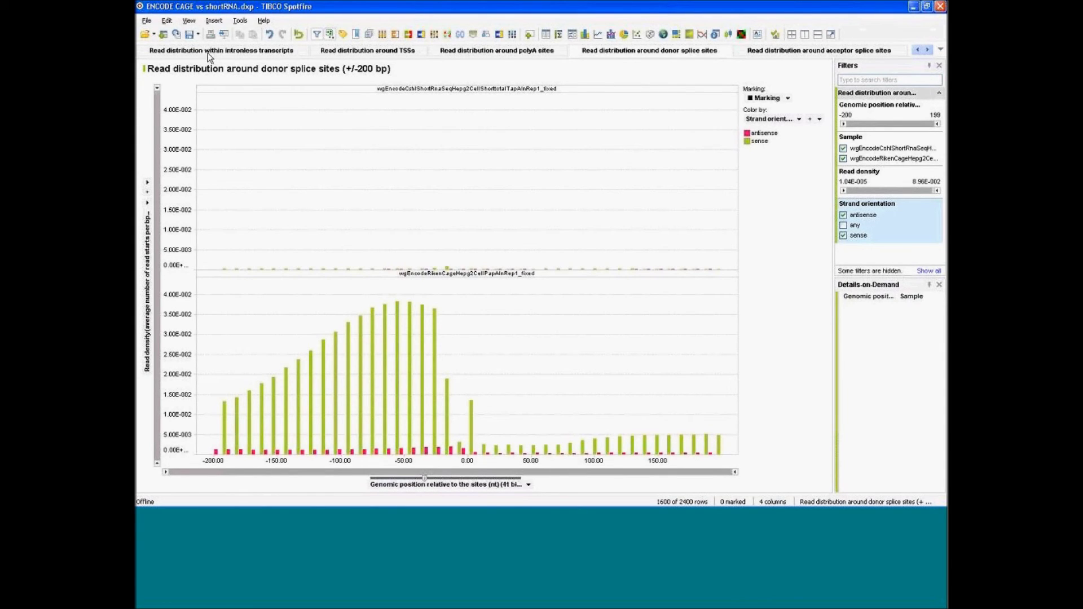
pyautogui.click(916, 51)
pyautogui.click(916, 52)
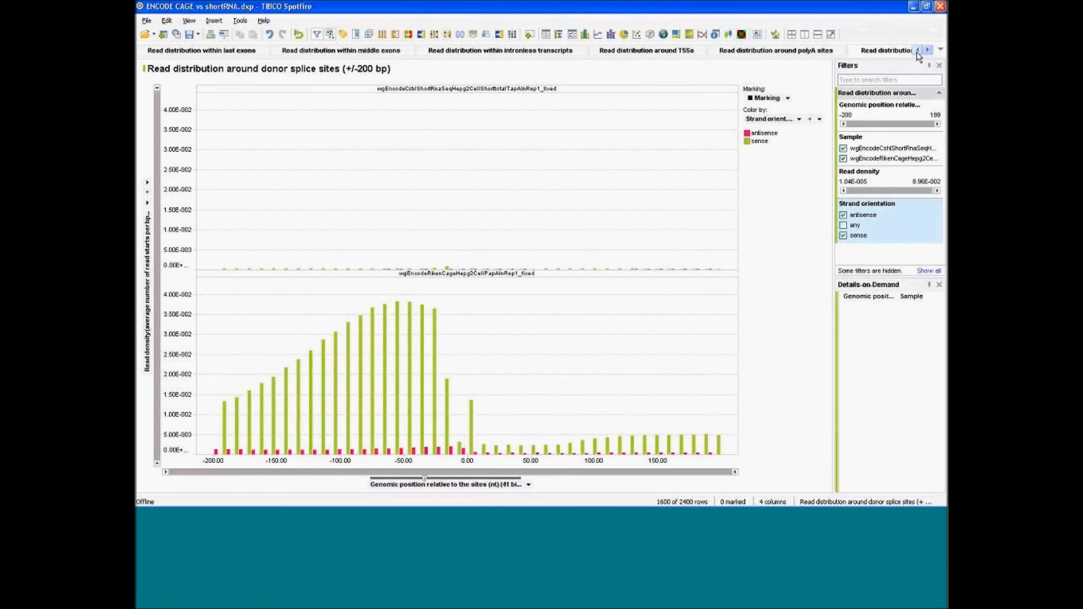
pyautogui.click(348, 52)
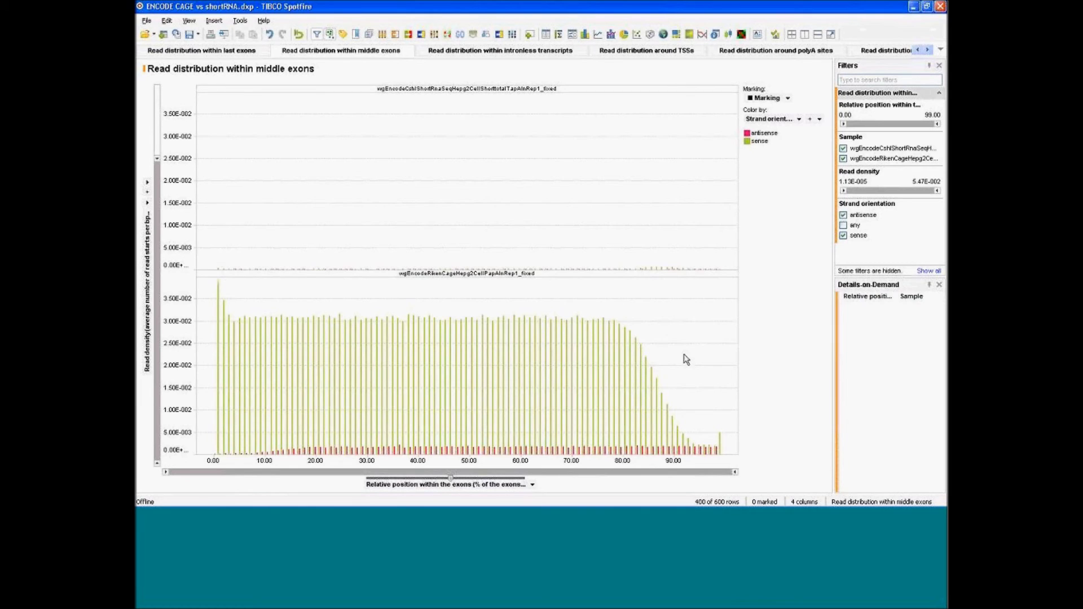
pyautogui.hotkey('alt', 'Tab')
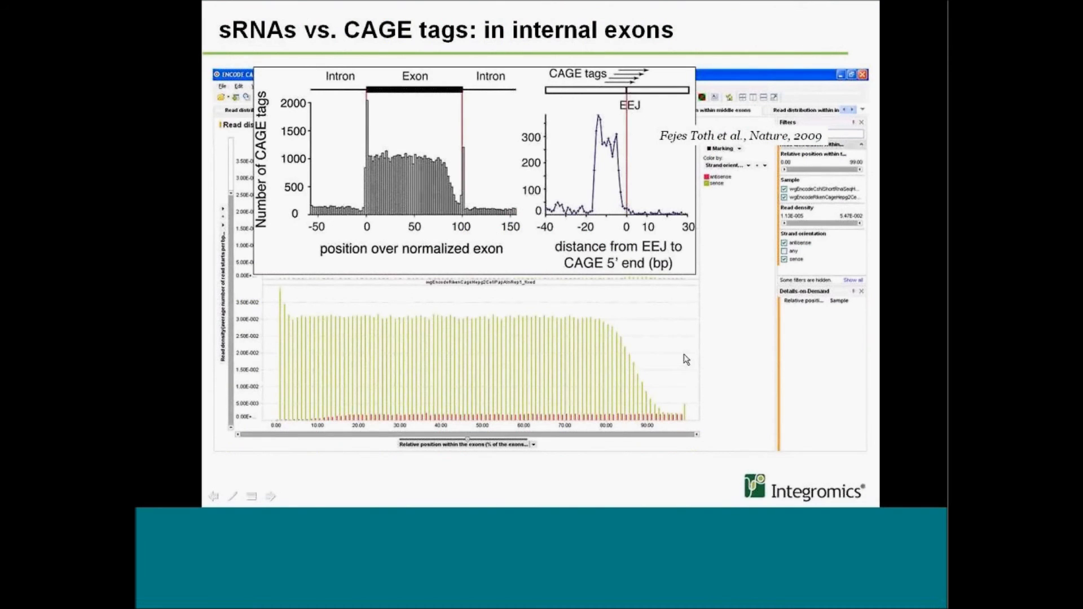
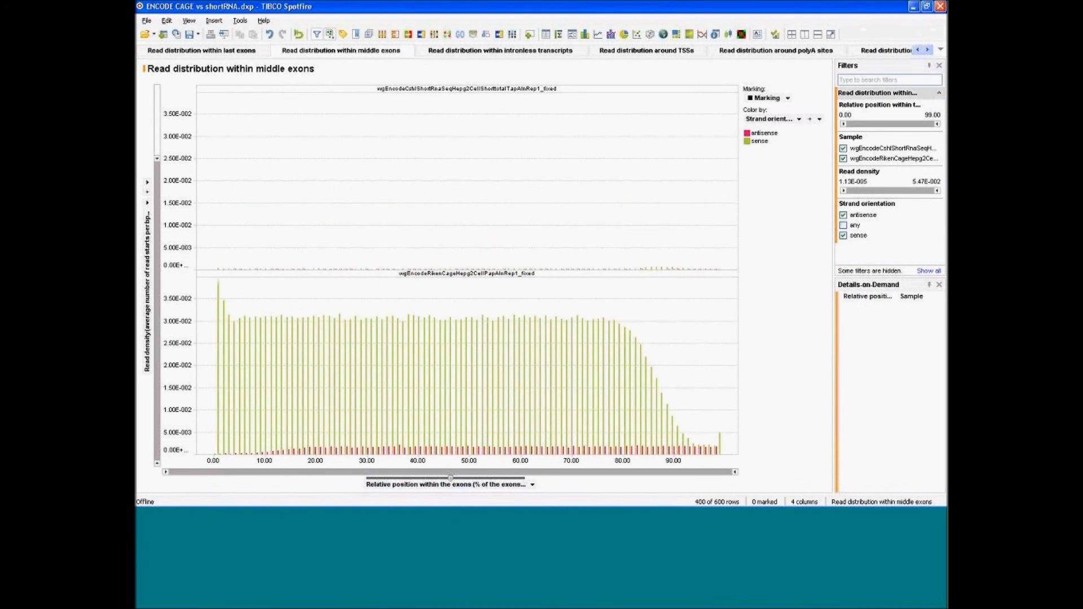
# - Open the Number of reads per gene page in the ENCODE CAGE vs shortRNA report
pyautogui.click(918, 49)
pyautogui.click(918, 49)
pyautogui.click(919, 49)
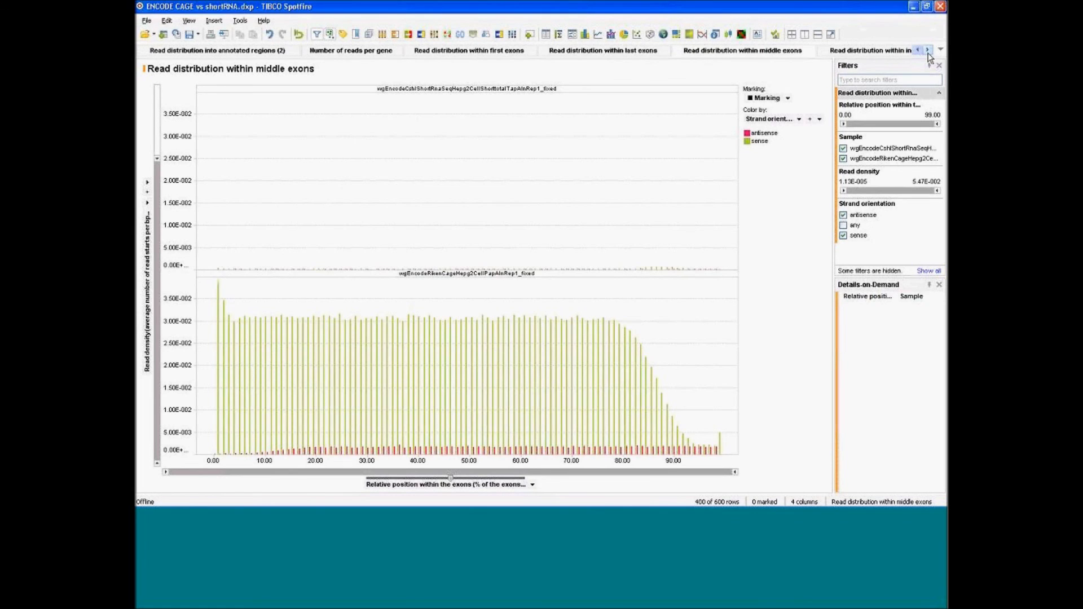
pyautogui.click(327, 51)
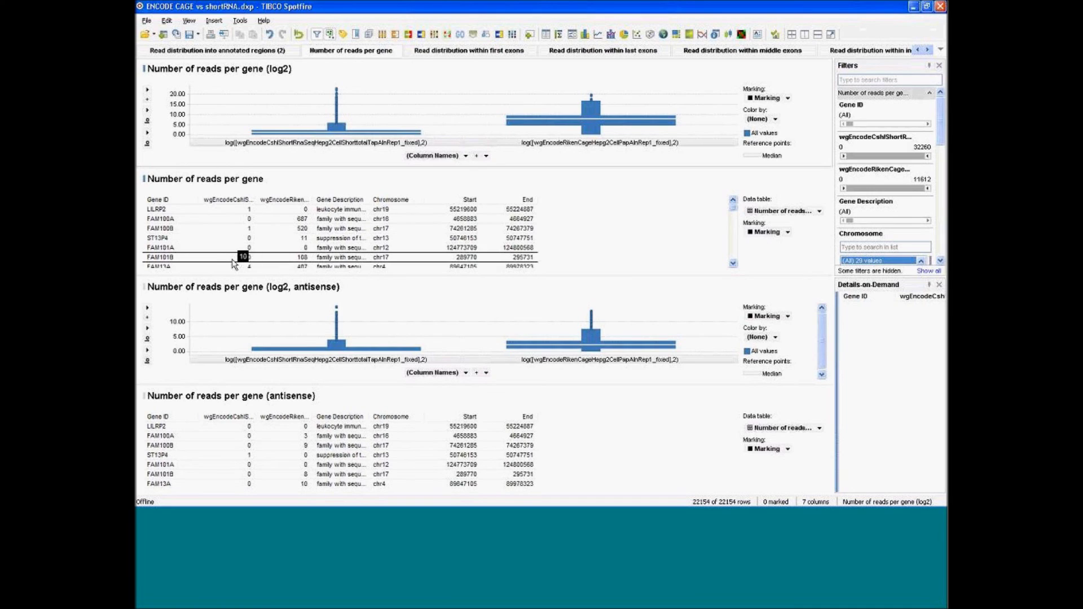
# - Mark the FAM101B row in the Number of reads per gene table and review its available actions, including View in IGV Genome Browser
pyautogui.click(162, 258)
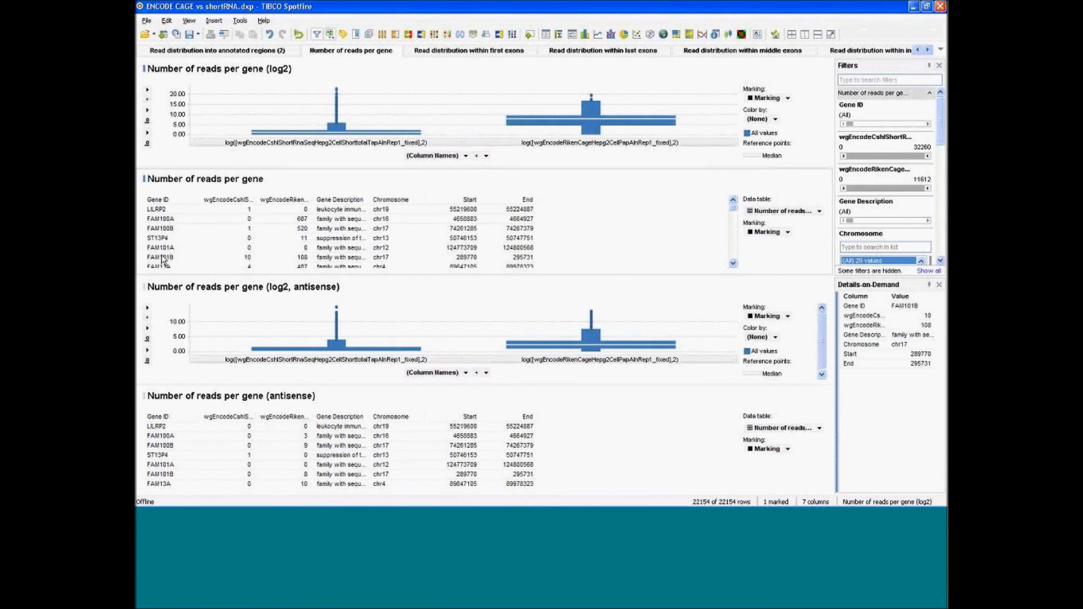
pyautogui.moveTo(164, 260); pyautogui.dragTo(151, 264)
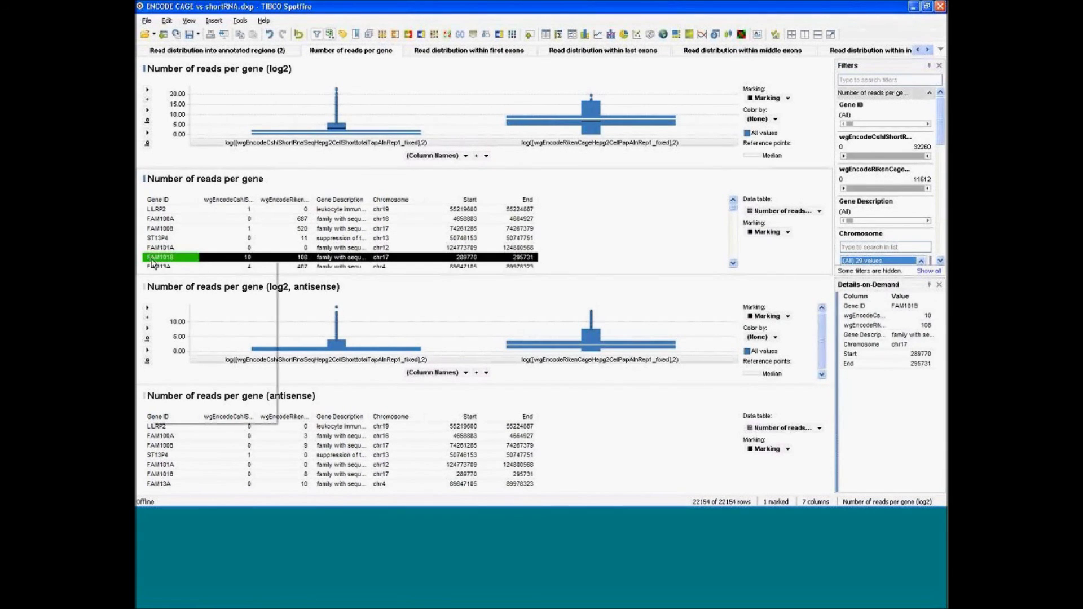
pyautogui.rightClick(151, 264)
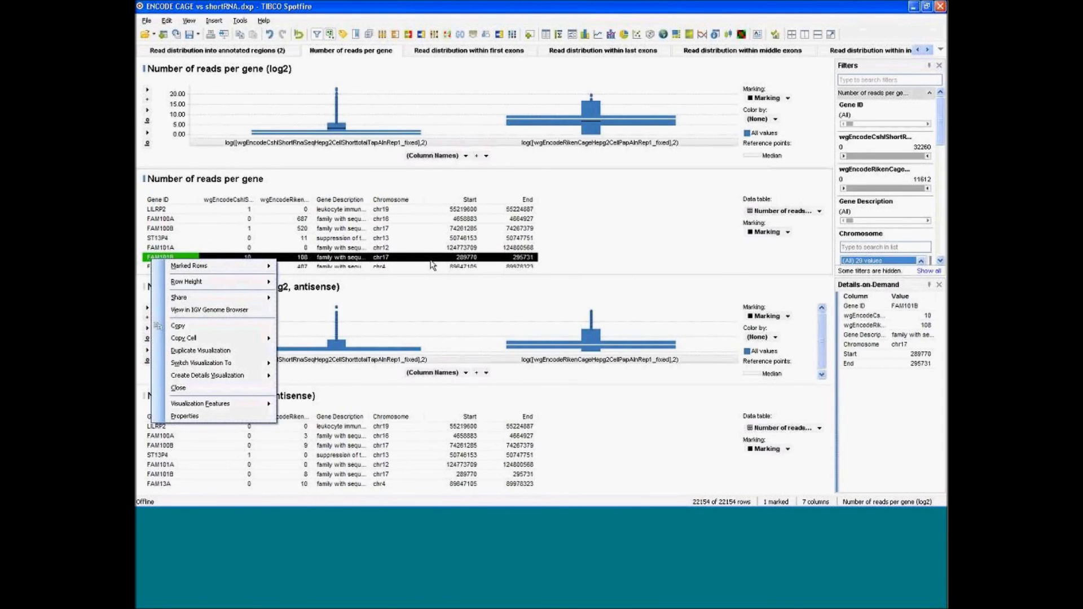
pyautogui.click(627, 4)
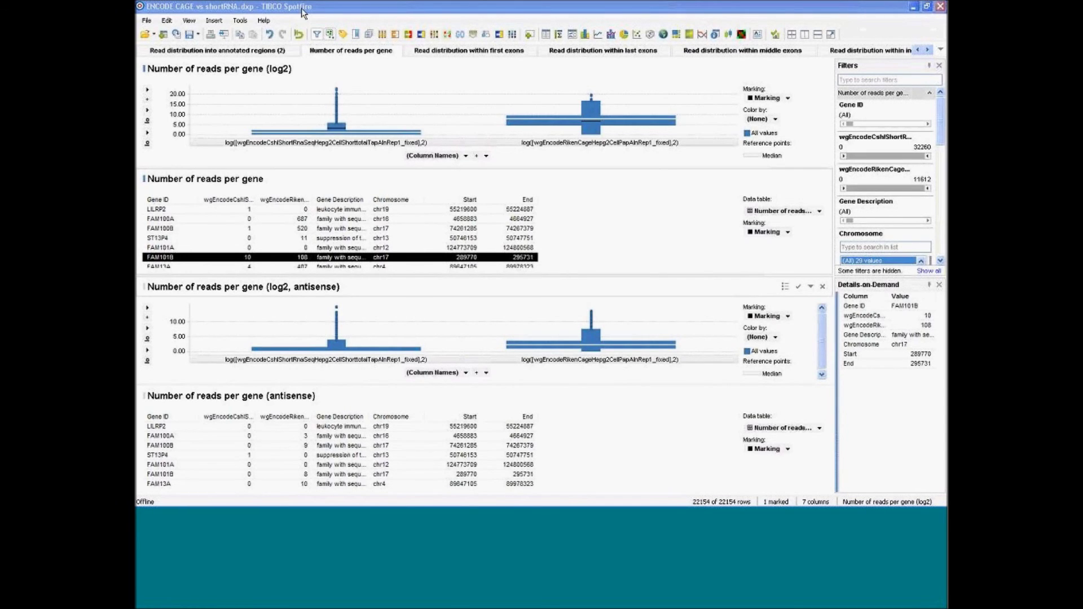
# - Switch to the PowerPoint slide show and go back to the "OmicsOffice by Integromics: overview" slide
pyautogui.moveTo(589, 505)
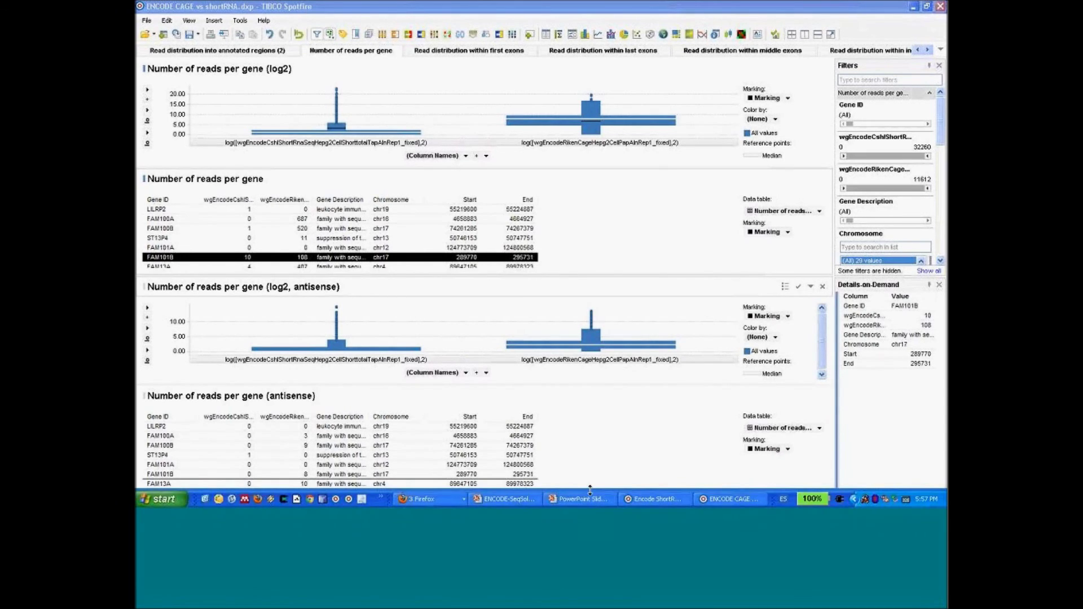
pyautogui.click(590, 498)
pyautogui.click(484, 259)
pyautogui.press('Left')
pyautogui.press('Left')
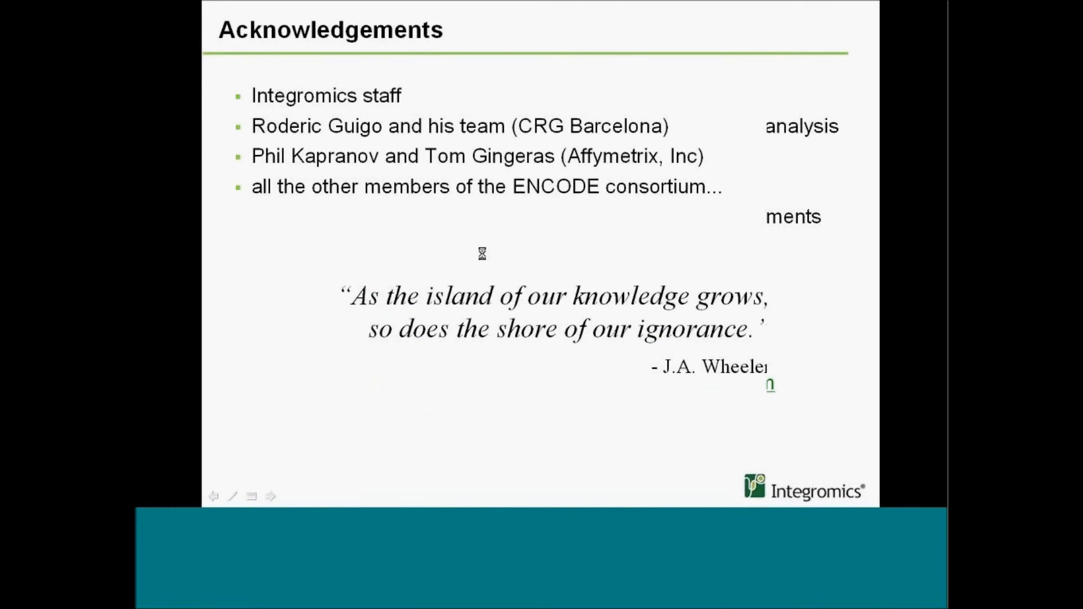
pyautogui.press('Left')
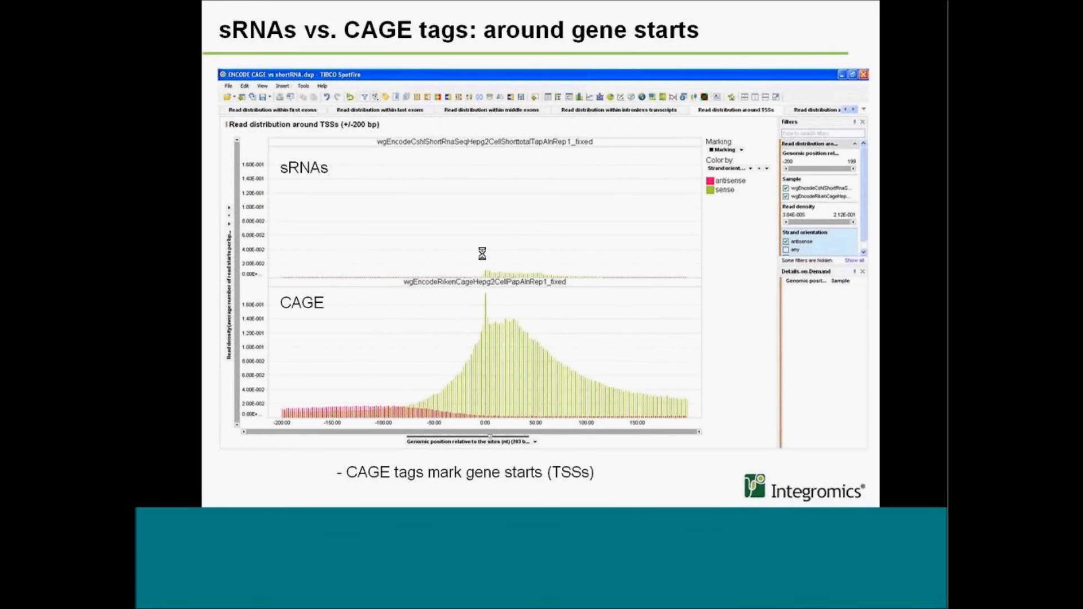
pyautogui.press('Left')
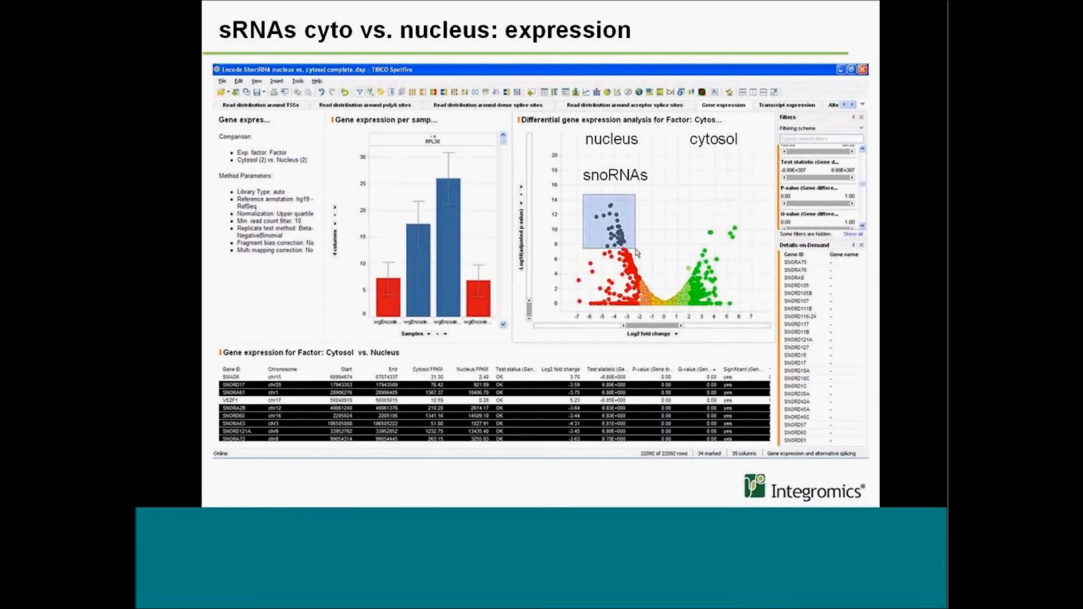
pyautogui.press('Left')
pyautogui.press('Left')
pyautogui.press('Left')
pyautogui.press('Left')
pyautogui.press('Left')
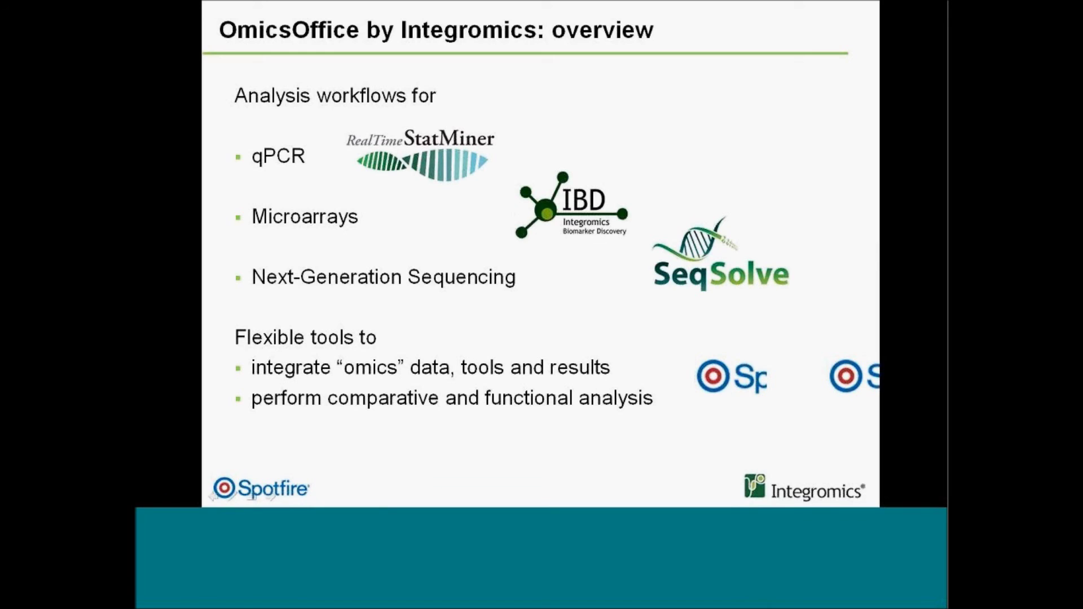
# - Switch to the Encode ShortRNA nucleus vs. cytosol report in Spotfire and review the Integromics OmicsOffice Data Integration tools
pyautogui.hotkey('alt', 'Tab')
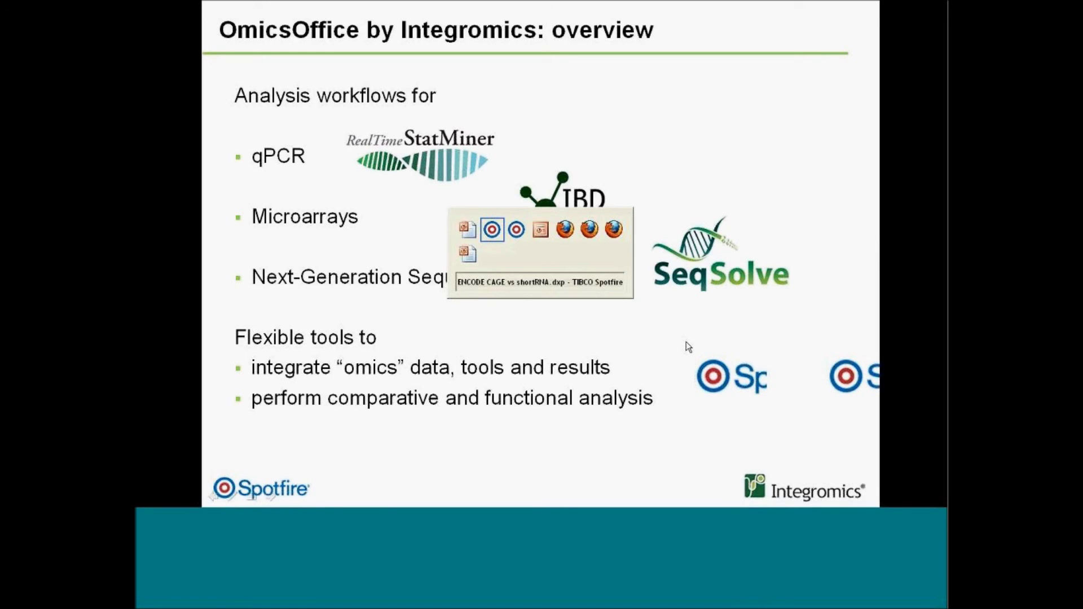
pyautogui.hotkey('alt', 'Tab')
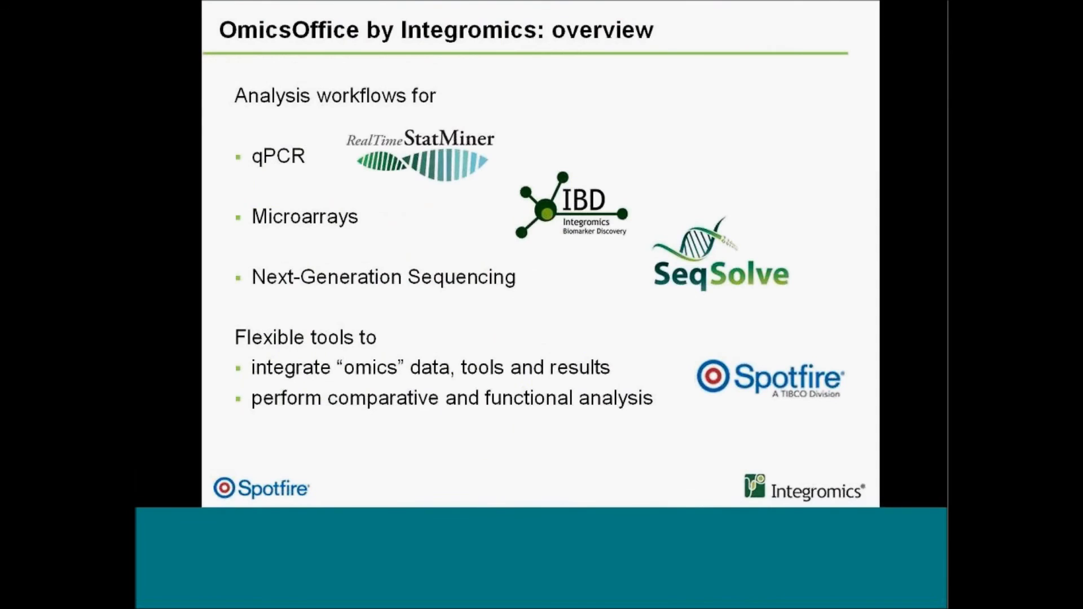
pyautogui.hotkey('alt', 'Tab')
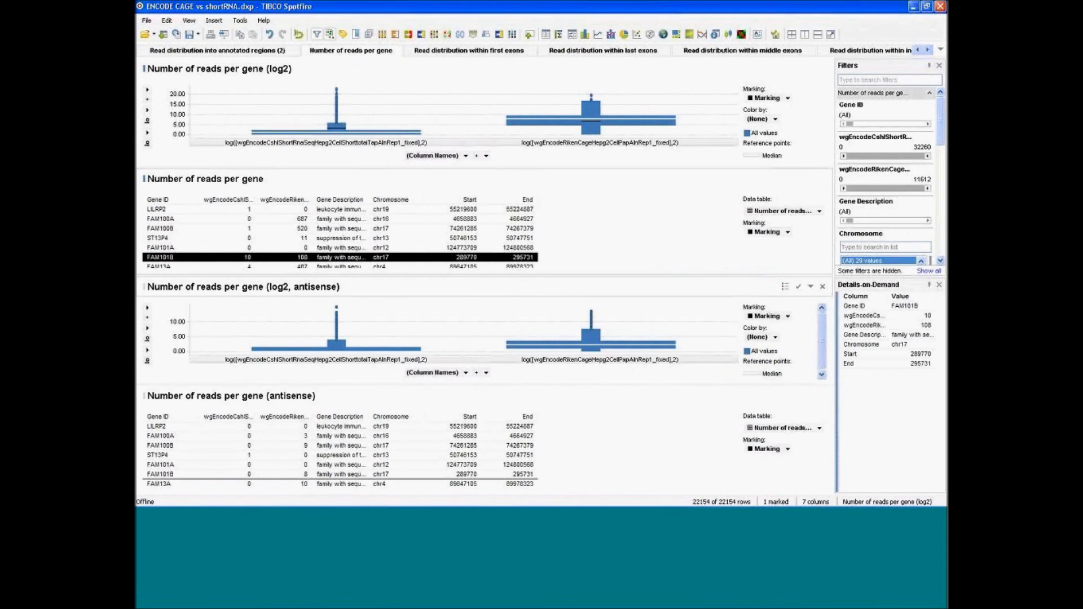
pyautogui.hotkey('alt', 'Tab')
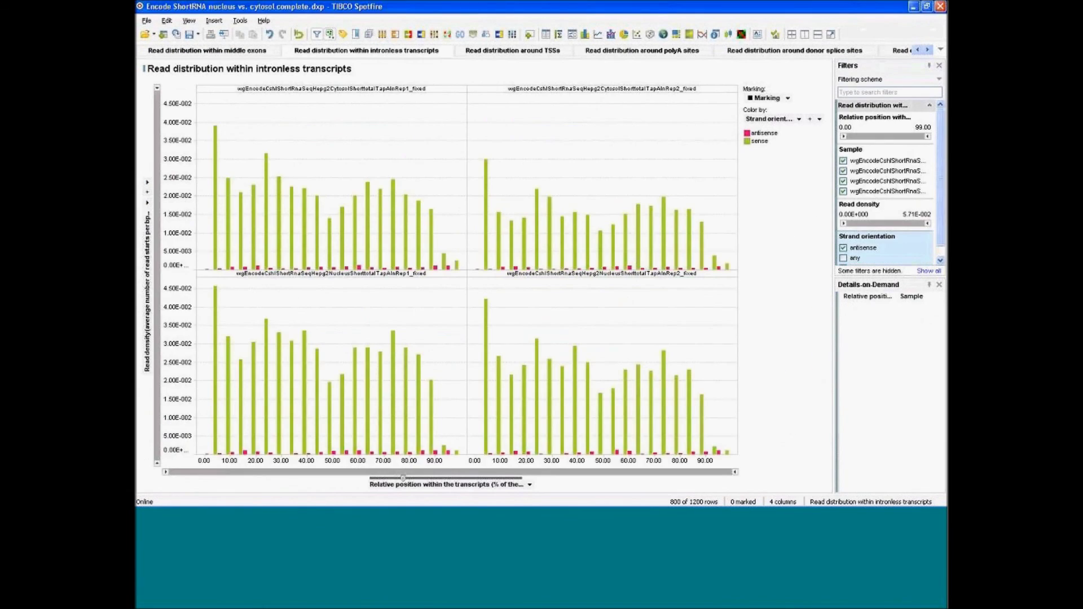
pyautogui.click(241, 21)
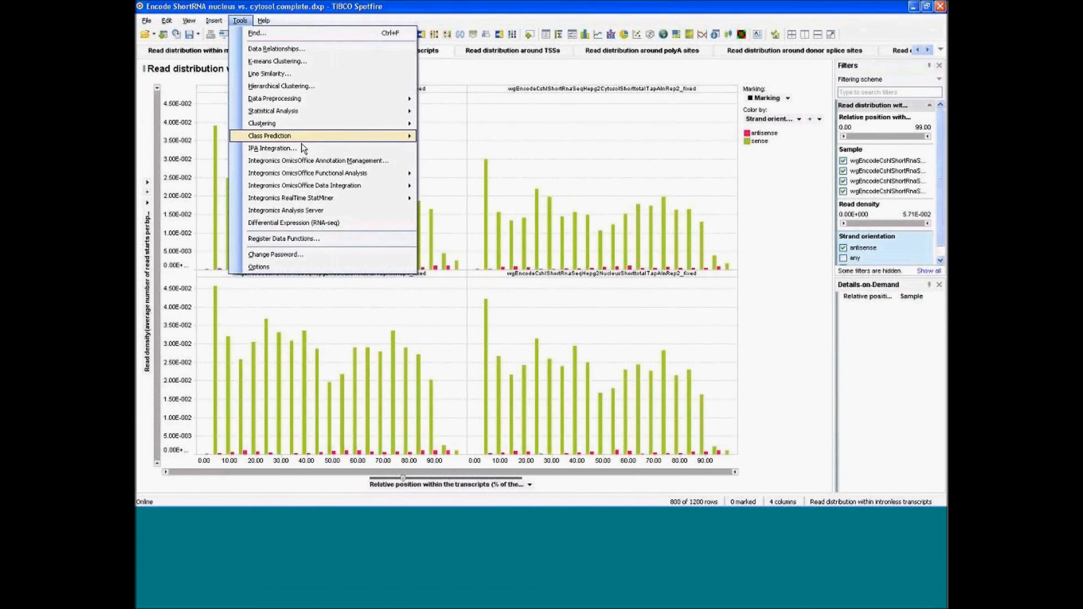
pyautogui.moveTo(309, 190)
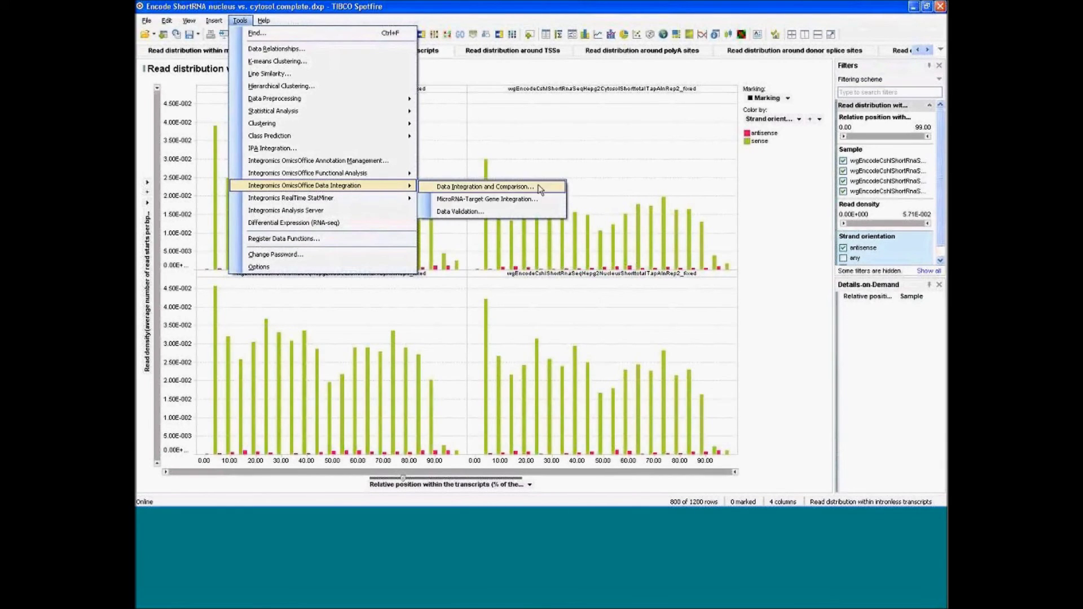
pyautogui.click(559, 187)
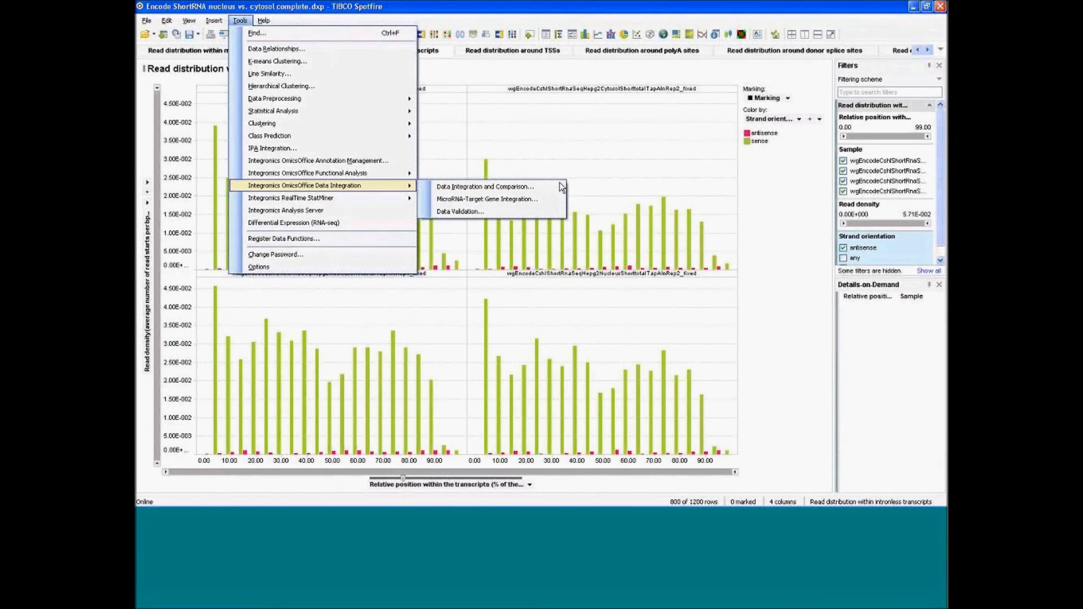
# - Open the Gene expression page and review the Integromics OmicsOffice Functional Analysis tools, including Feature Annotation and the enrichment analyses
pyautogui.click(928, 50)
pyautogui.click(928, 50)
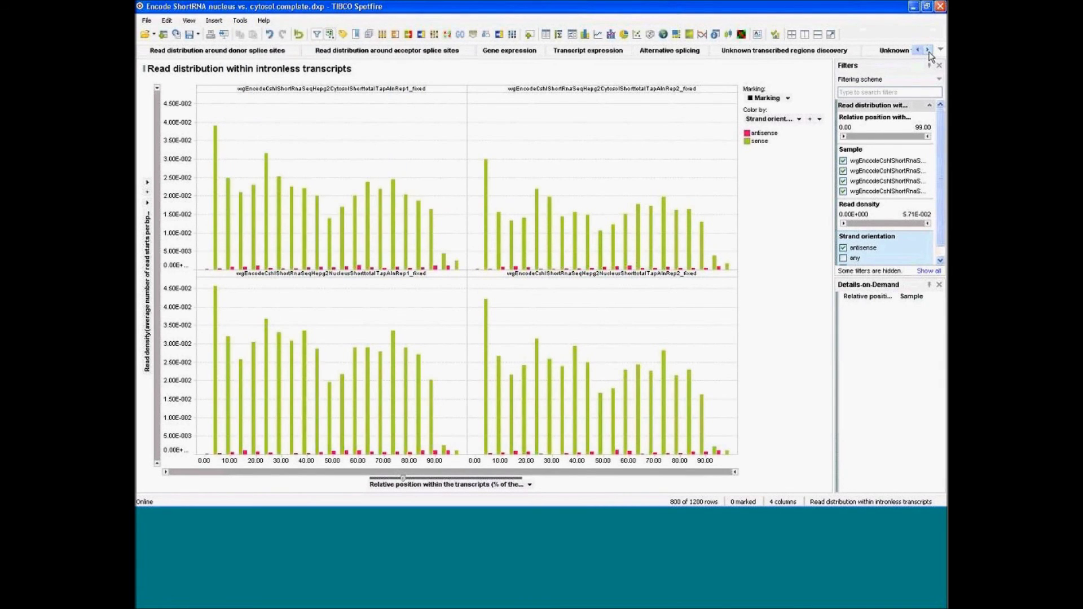
pyautogui.click(492, 51)
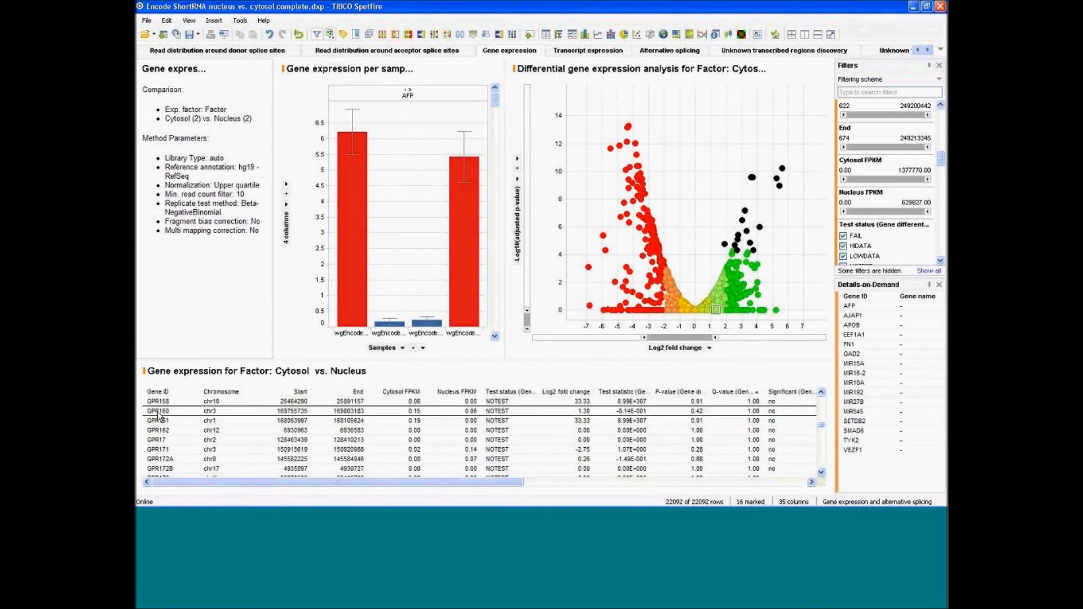
pyautogui.click(245, 22)
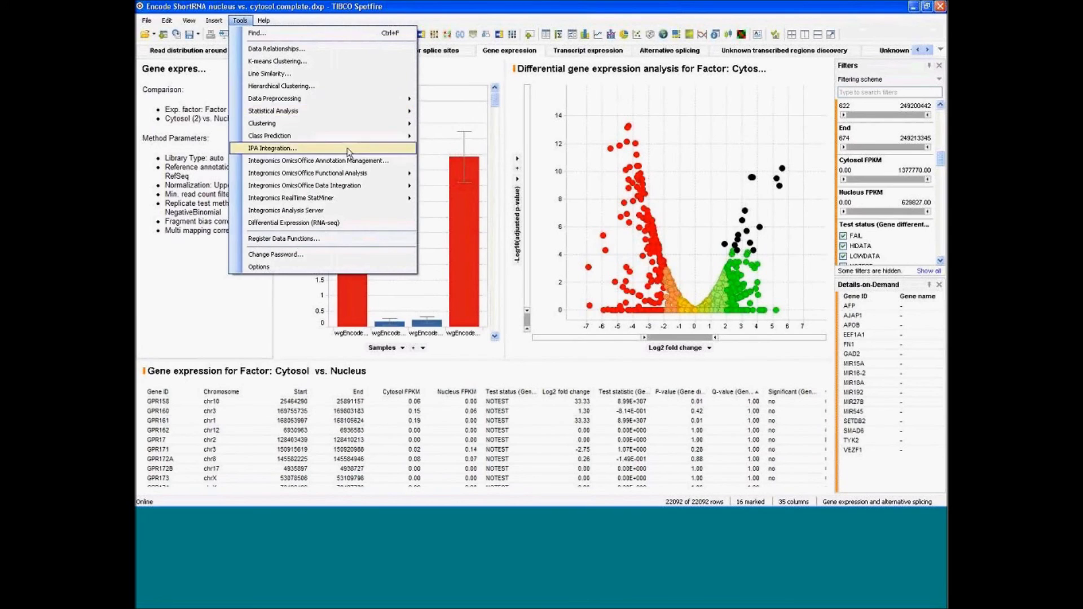
pyautogui.moveTo(389, 175)
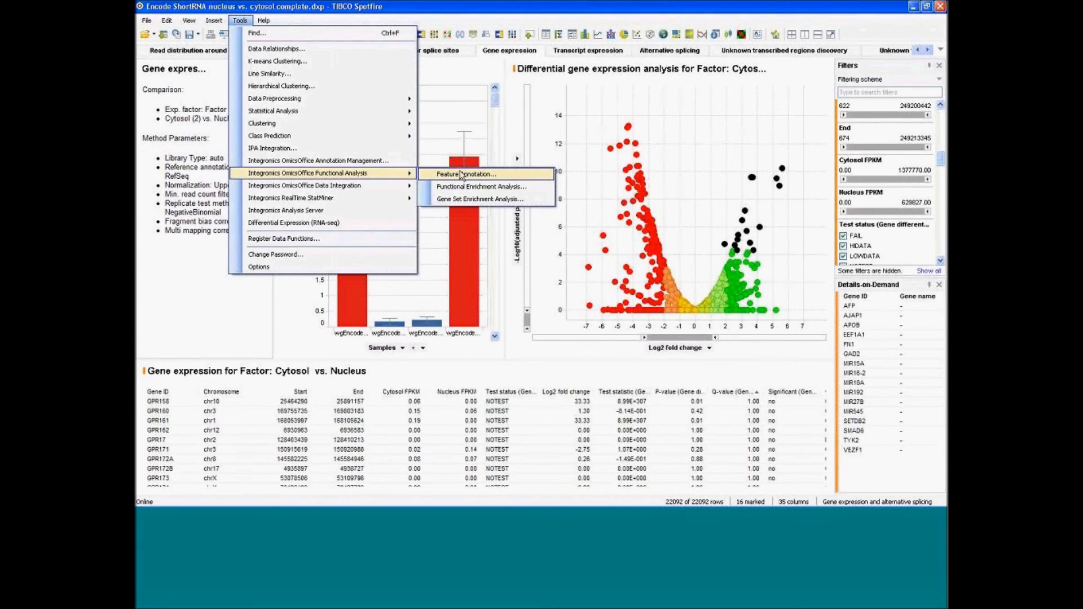
# - Review the available sources for adding data tables to the report, such as files, information links and databases, without adding one
pyautogui.click(151, 22)
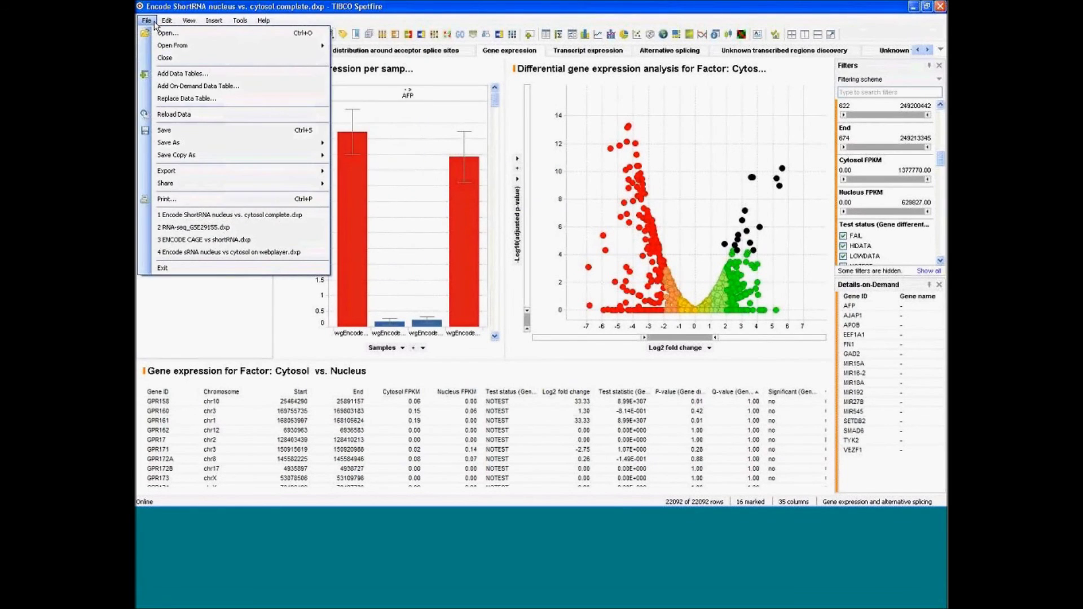
pyautogui.click(152, 21)
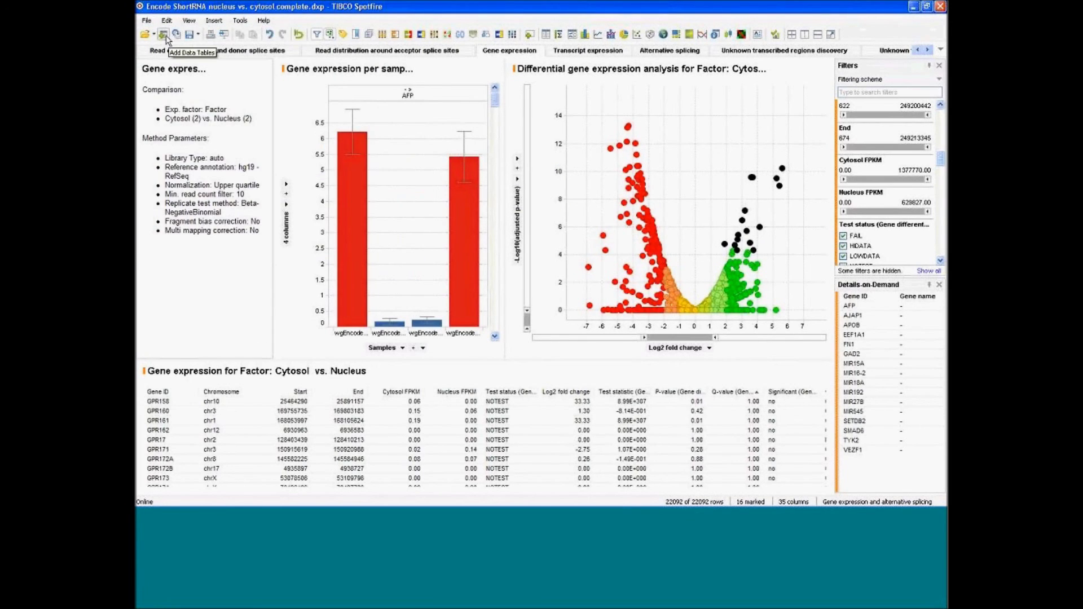
pyautogui.click(149, 21)
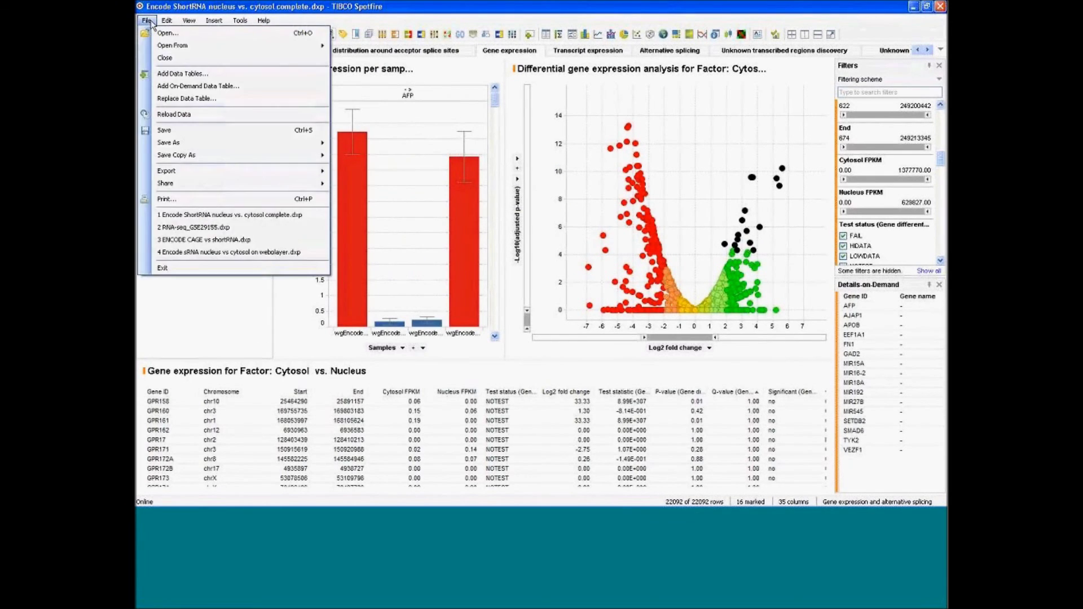
pyautogui.click(186, 74)
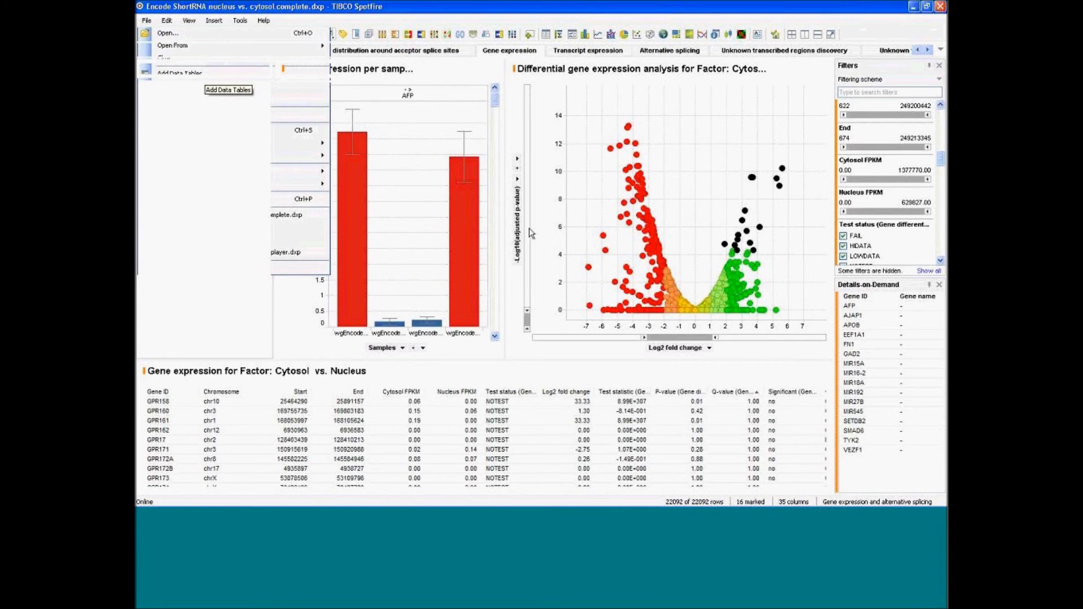
pyautogui.click(672, 178)
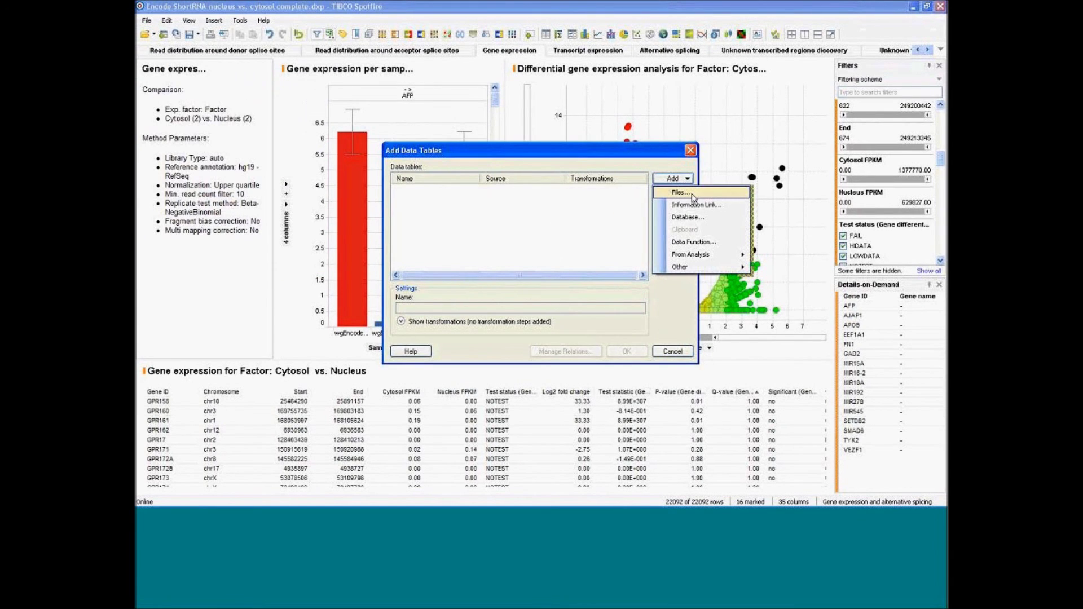
pyautogui.press('Escape')
pyautogui.click(672, 351)
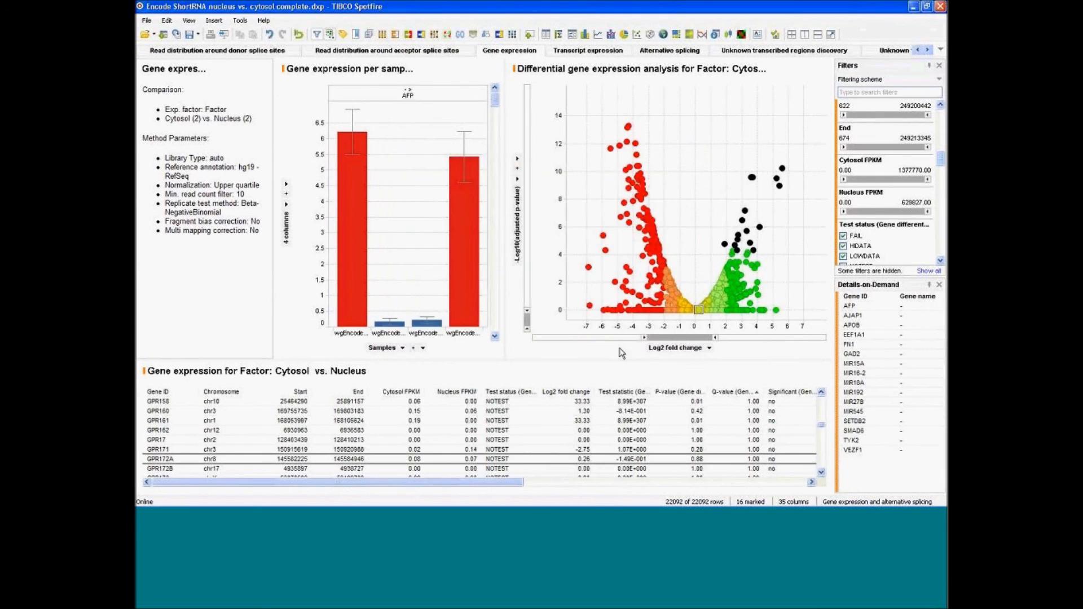
# - Examine the first and second data table choices in the OmicsOffice Data Integration and Comparison tool, and close it without running the comparison
pyautogui.click(240, 21)
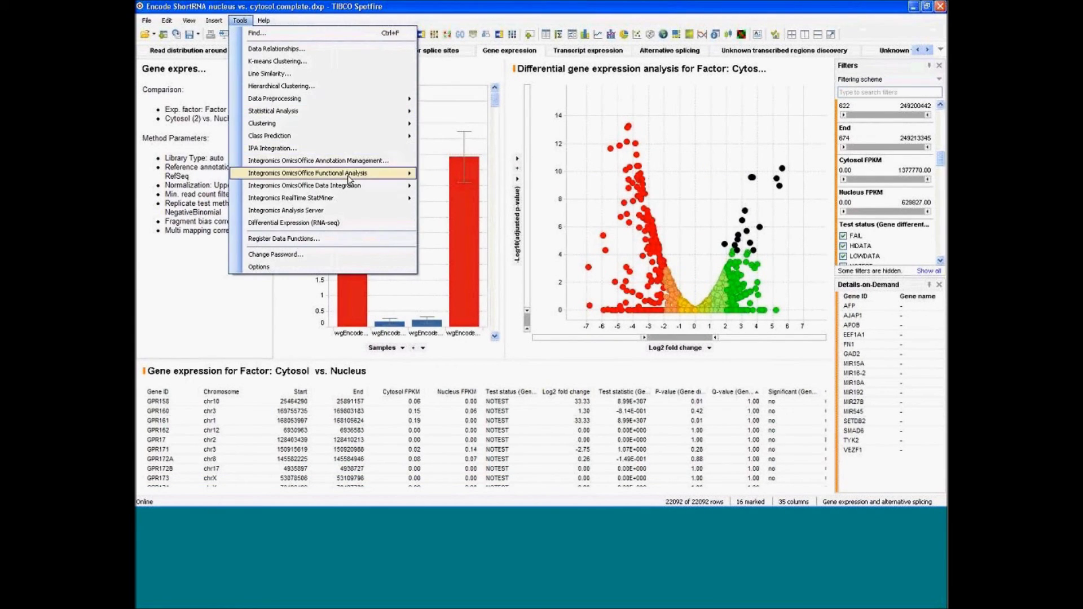
pyautogui.moveTo(362, 191)
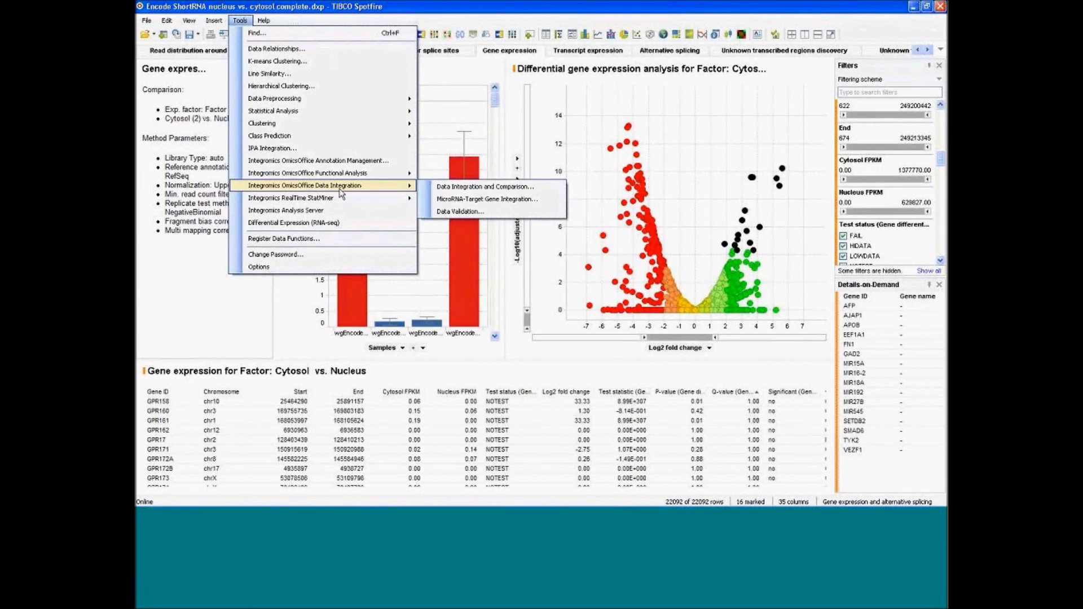
pyautogui.click(466, 192)
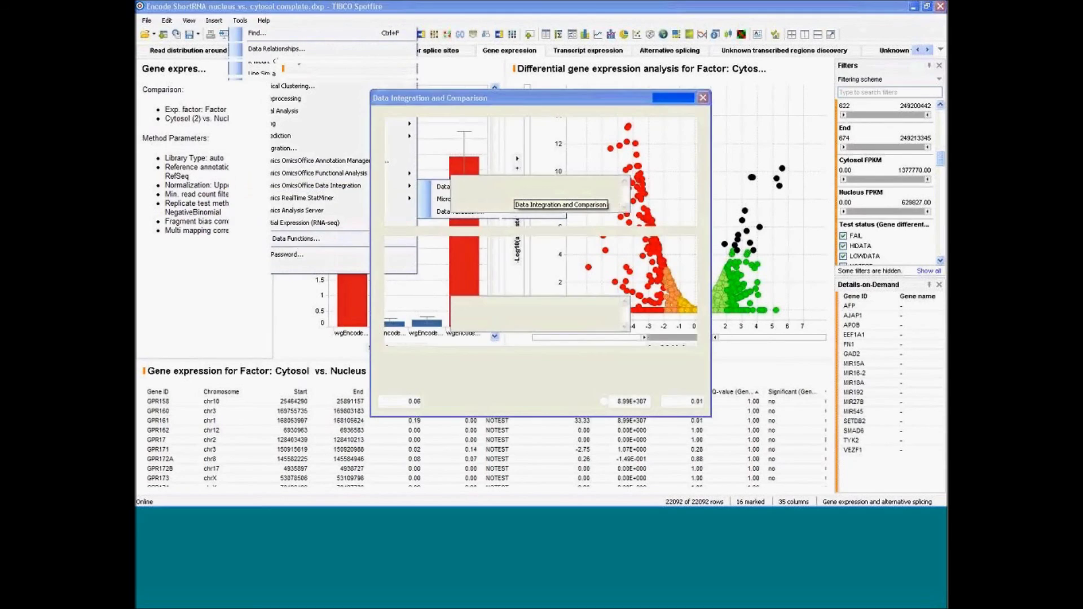
pyautogui.click(471, 140)
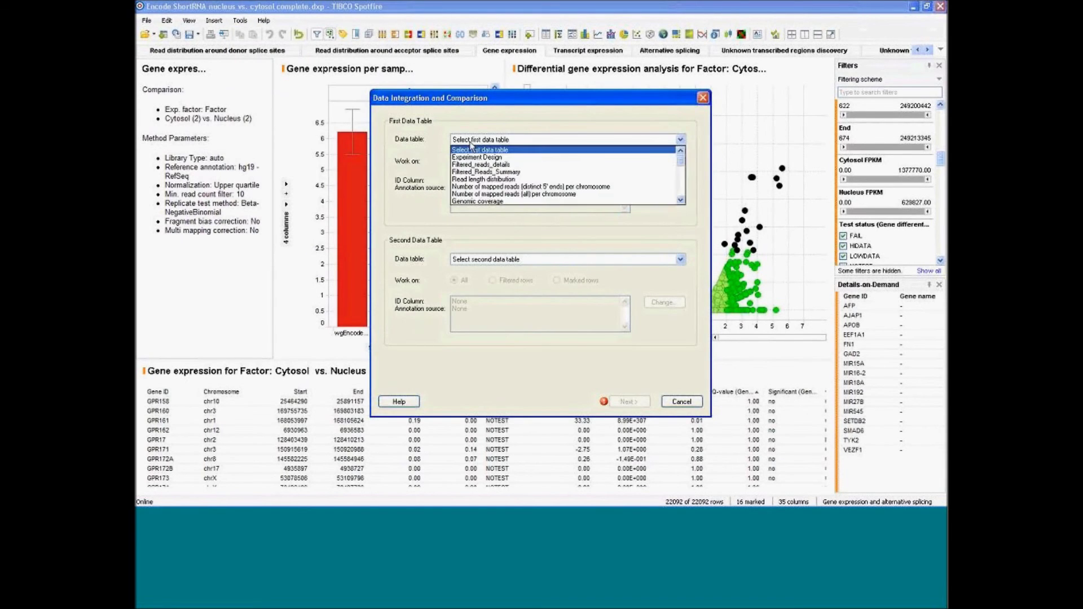
pyautogui.click(470, 143)
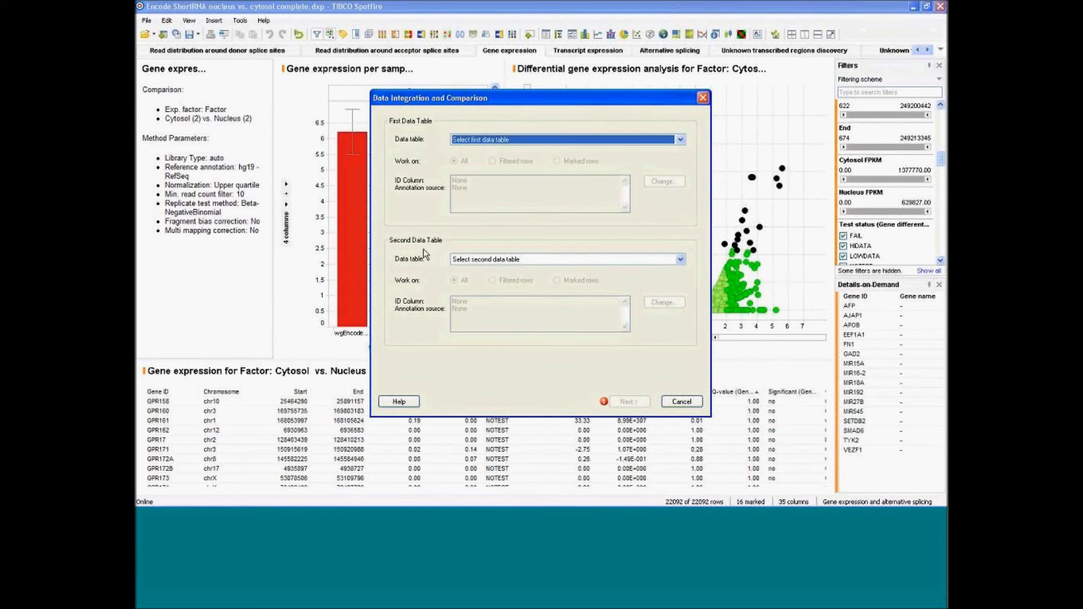
pyautogui.click(472, 261)
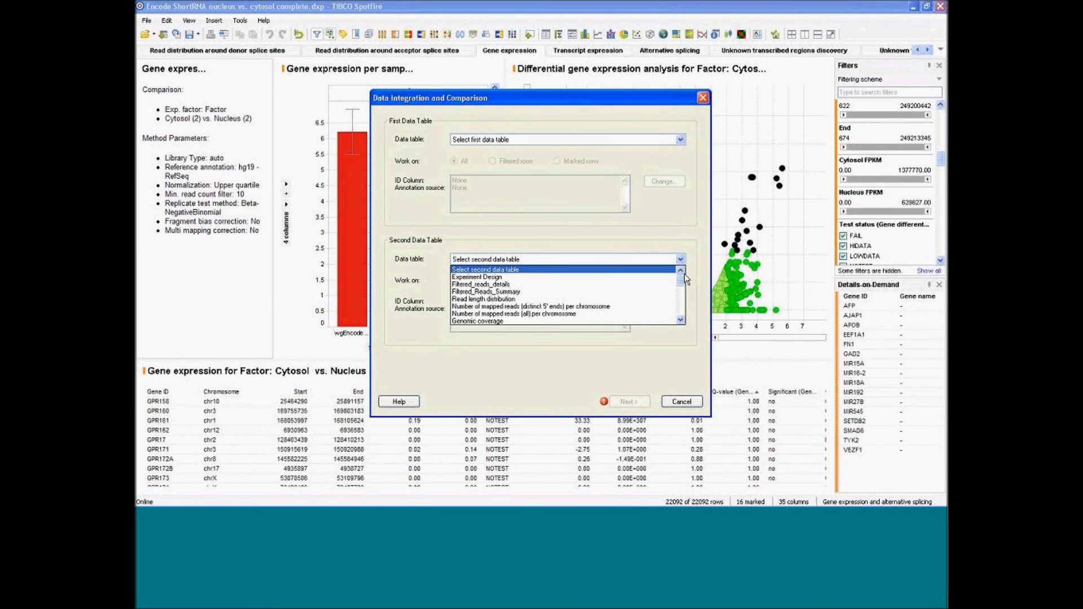
pyautogui.click(702, 282)
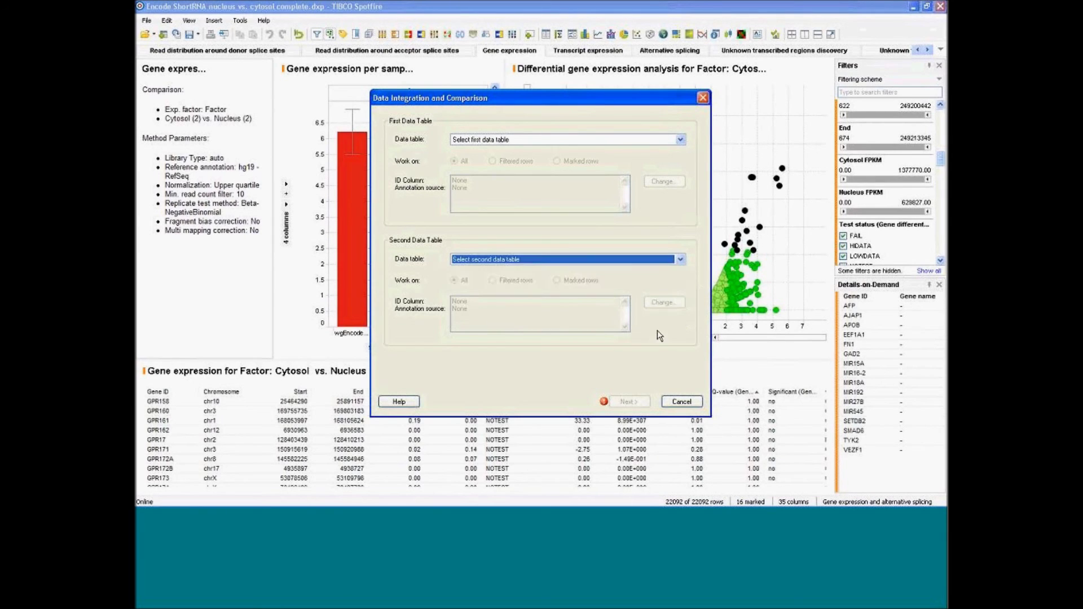
pyautogui.click(692, 401)
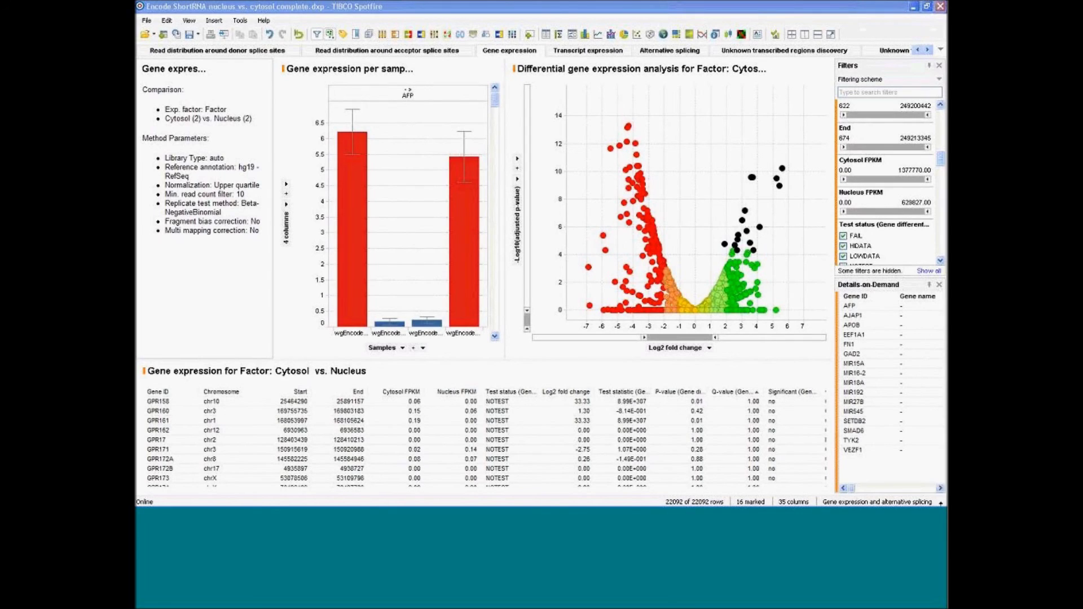
pyautogui.moveTo(912, 502)
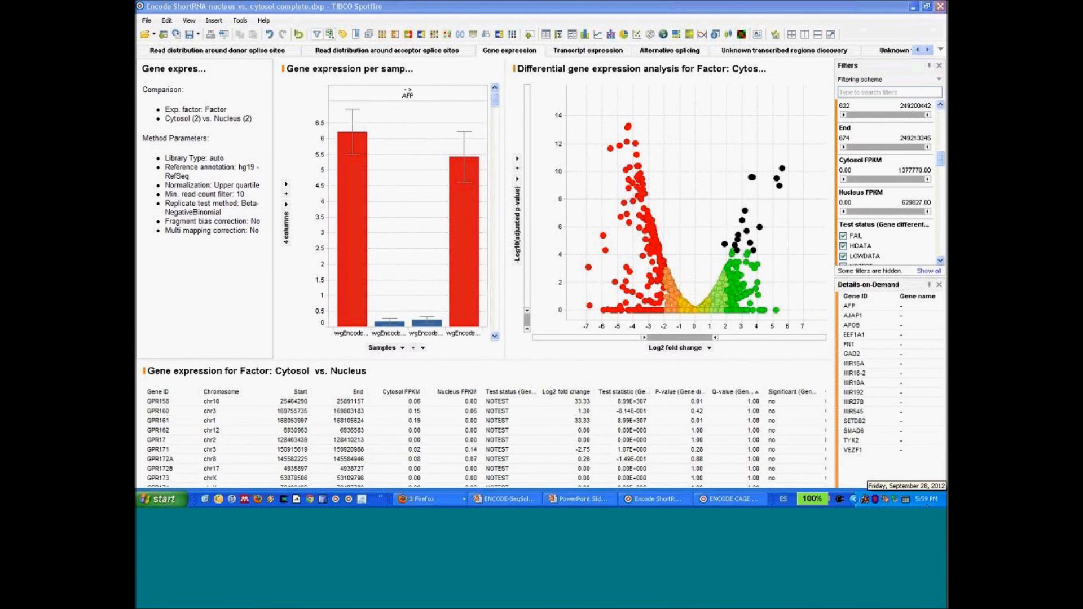